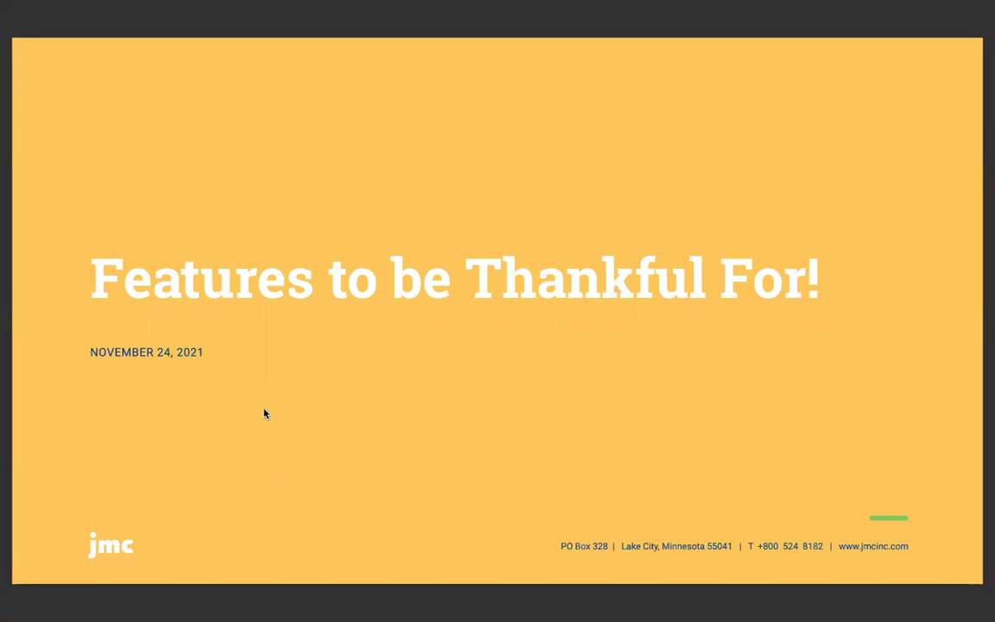
Advance Preview's slideshow past the title slide toward the panelist introductions
key("Right")
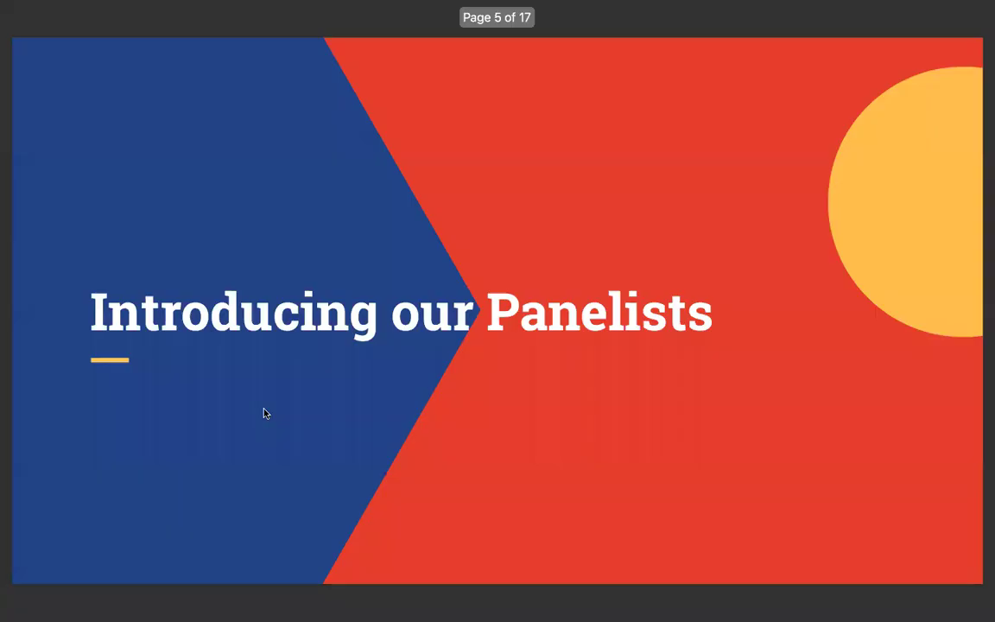
key("Right")
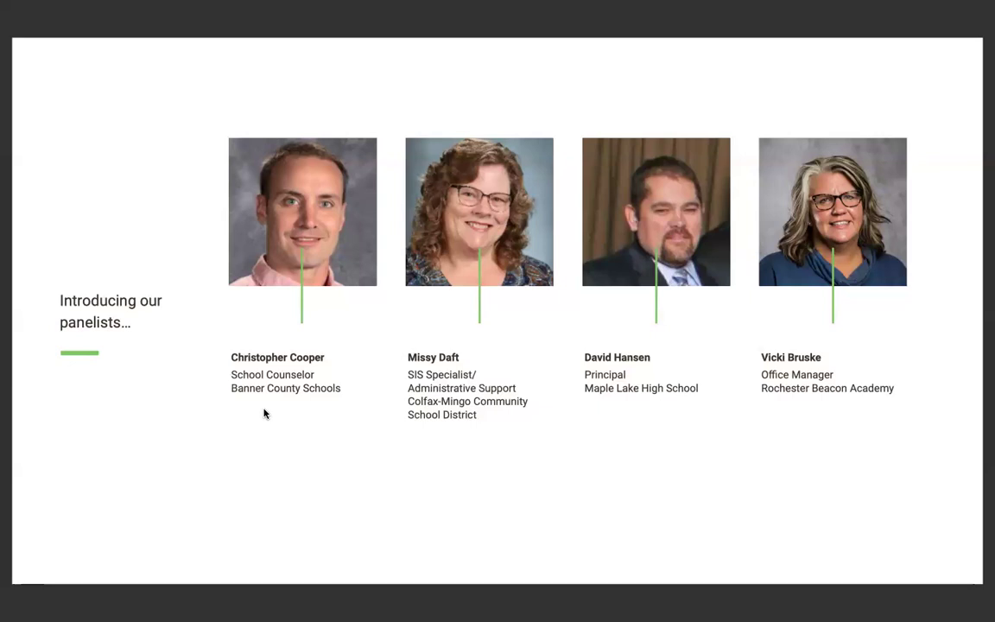
Advance to the 'Sharing Your Favorite Features' section slide
key("Right")
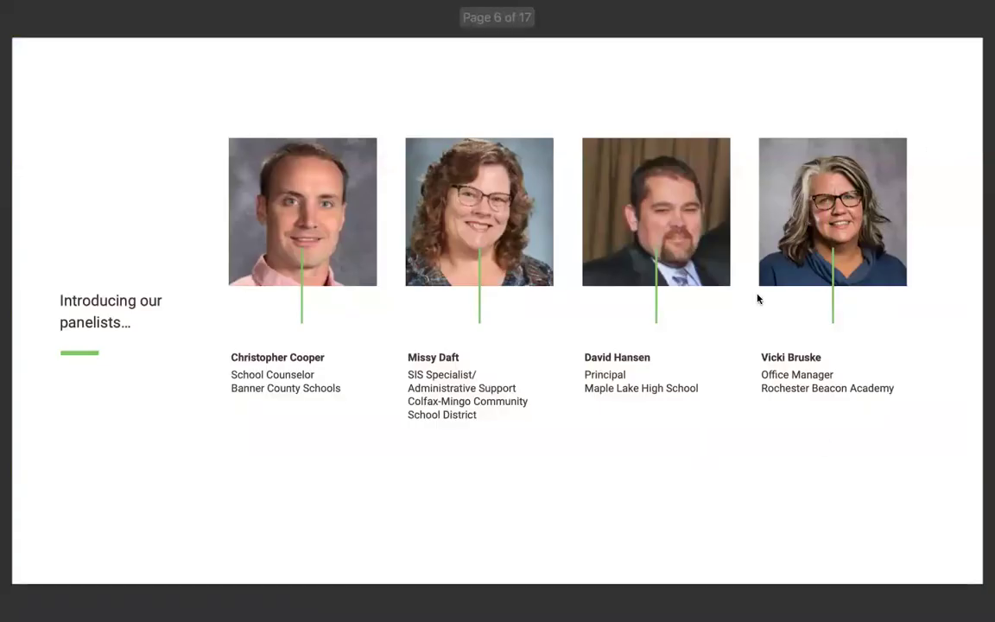
Advance to page 8, the Question #1 slide about the most appreciated jmc feature
key("Right")
key("Right")
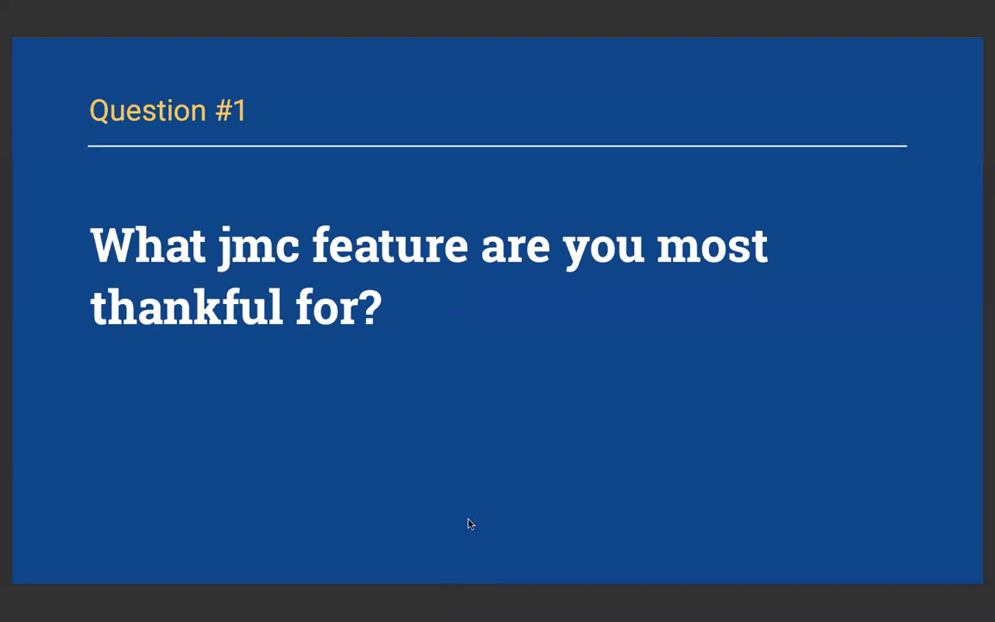
Leave the slideshow, open JMC's message-sending page, then load jmc training's YouTube videos in a new tab
key("Escape")
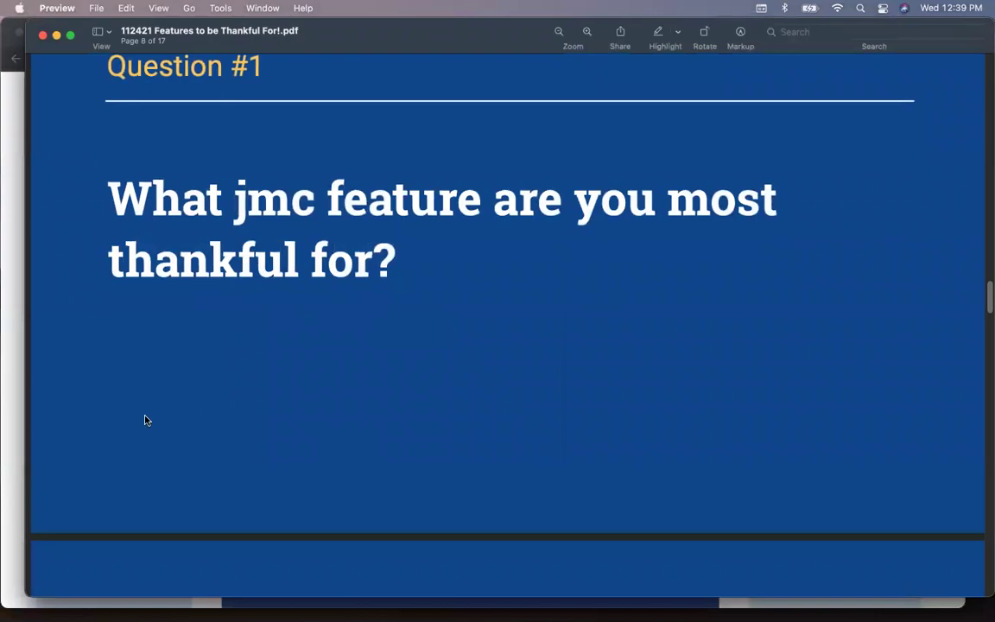
left_click(15, 423)
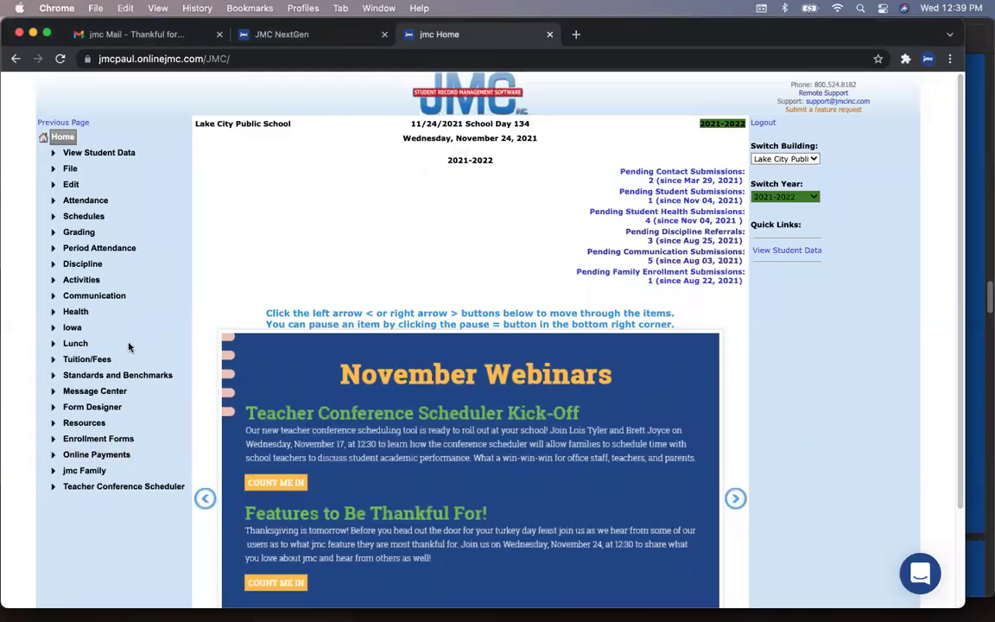
left_click(95, 391)
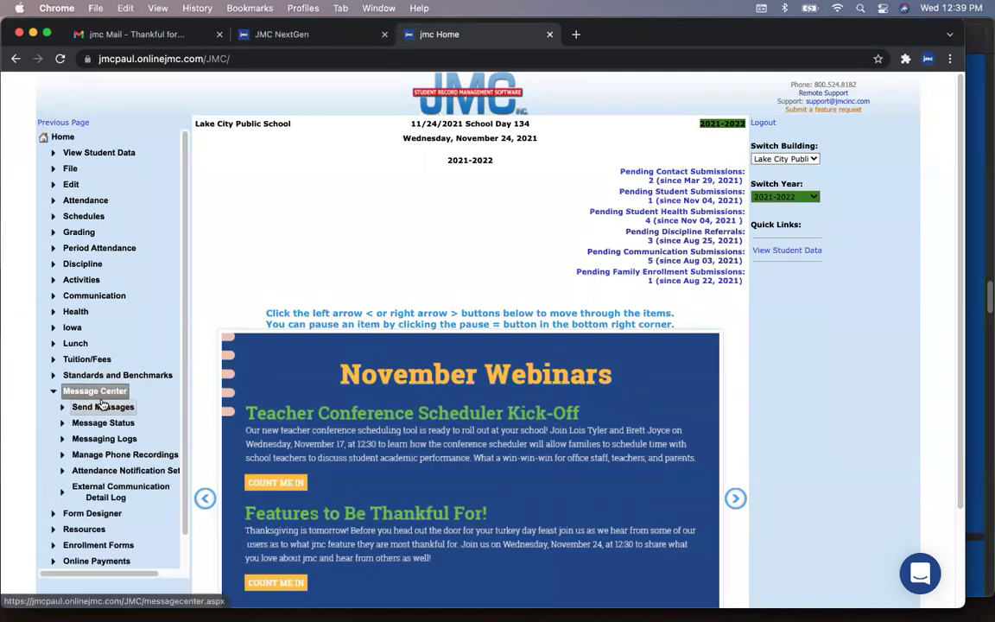
left_click(103, 406)
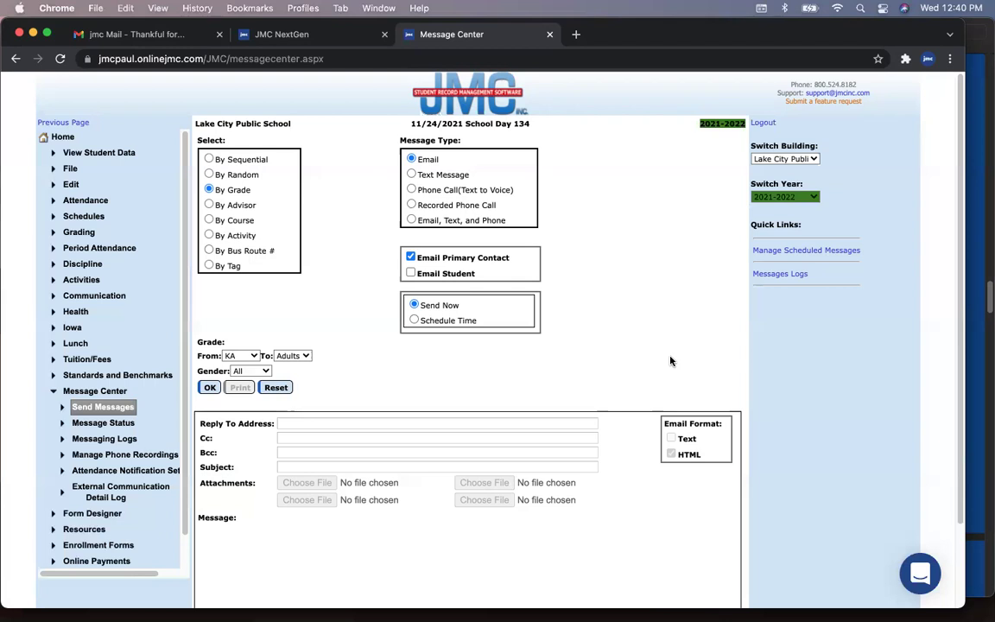
left_click(576, 34)
left_click(390, 81)
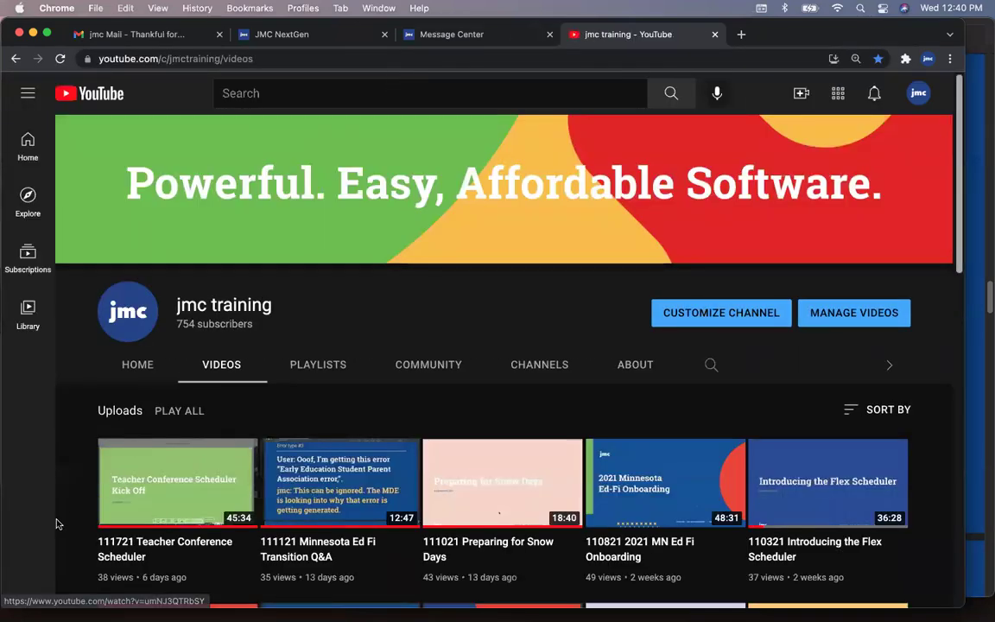
Scroll the jmc training Videos page down to older webinars like Registering New Families and Master Schedule Building
scroll(60, 522, "down", 5)
scroll(60, 523, "down", 5)
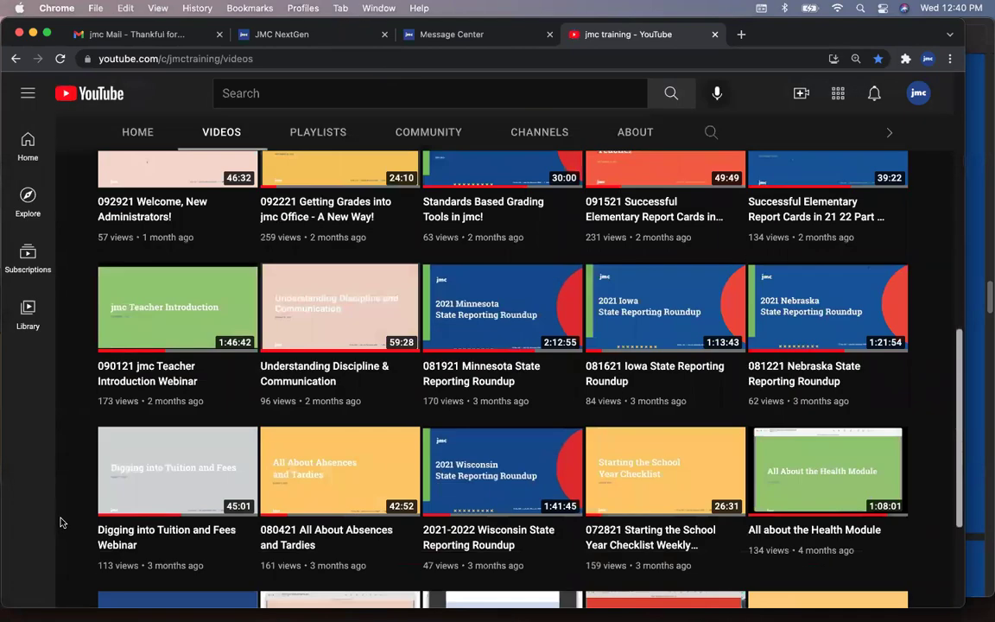
scroll(60, 522, "down", 3)
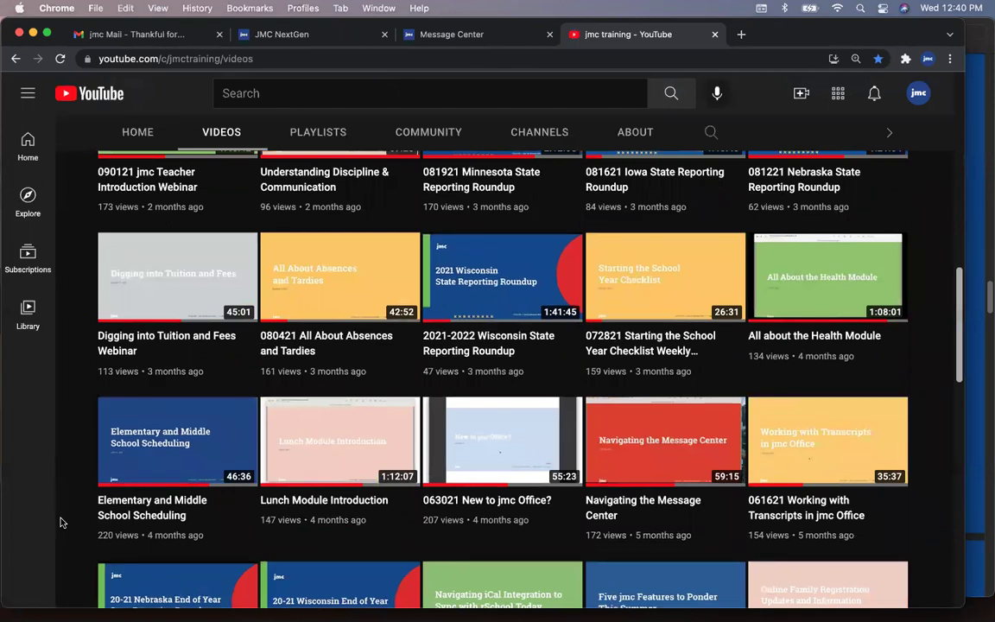
scroll(61, 522, "down", 10)
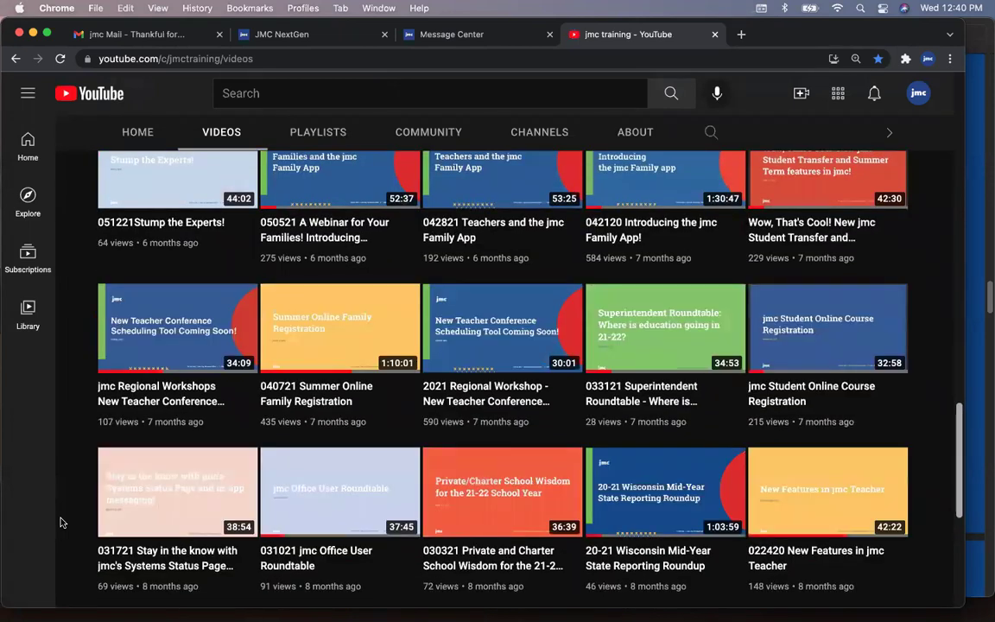
scroll(61, 522, "down", 3)
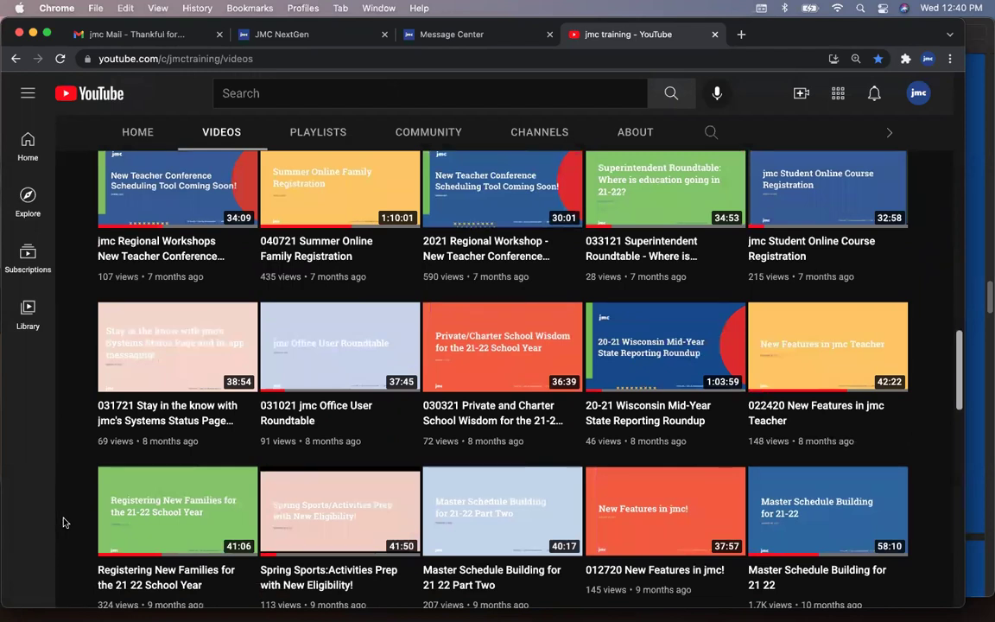
scroll(62, 524, "down", 5)
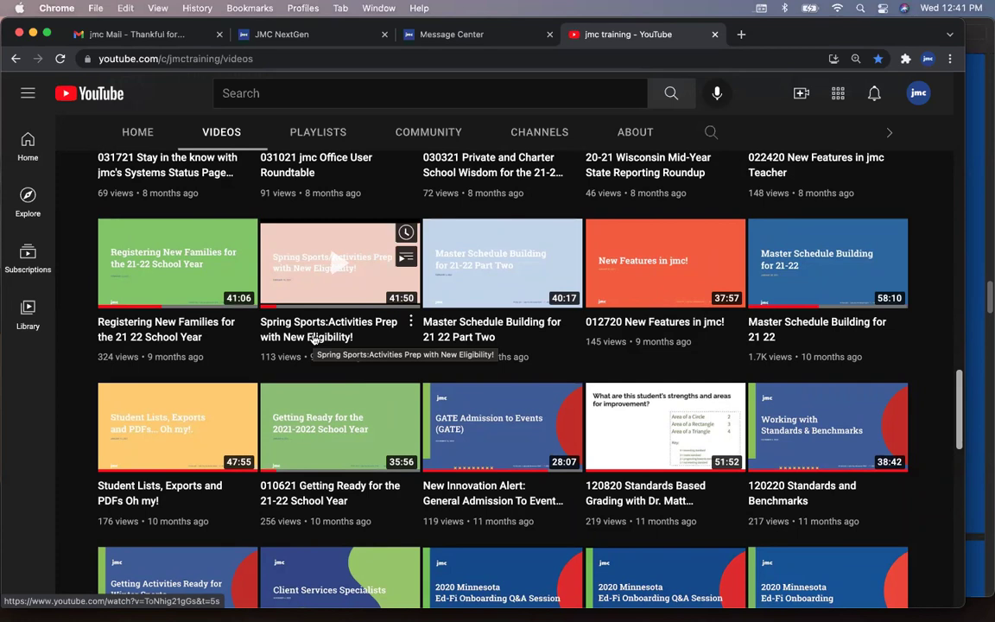
Bring the webinar slides forward, present them full screen to page 9, then exit full screen
left_click(974, 250)
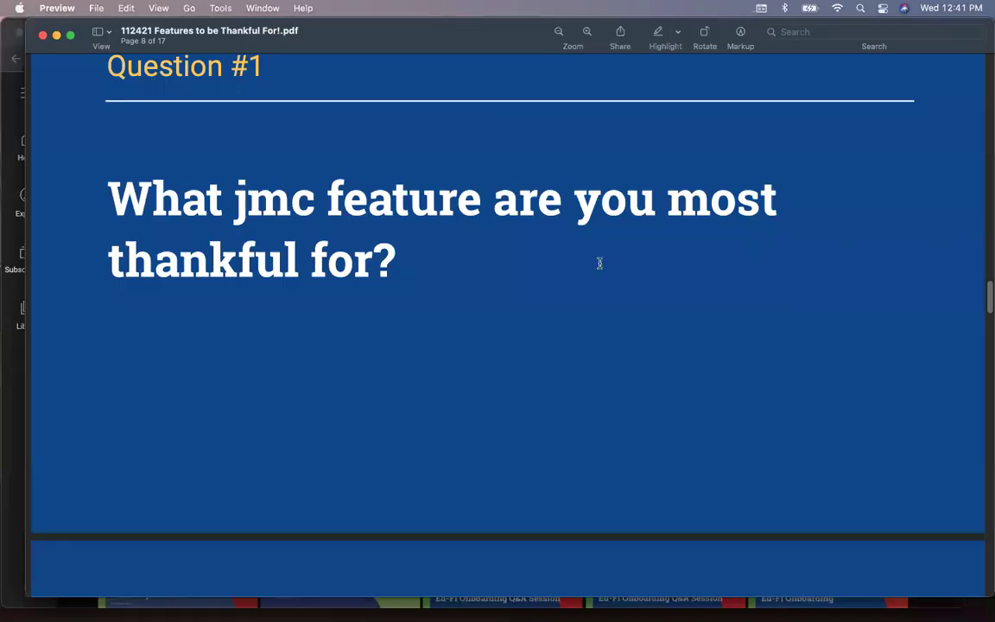
scroll(521, 264, "up", 1)
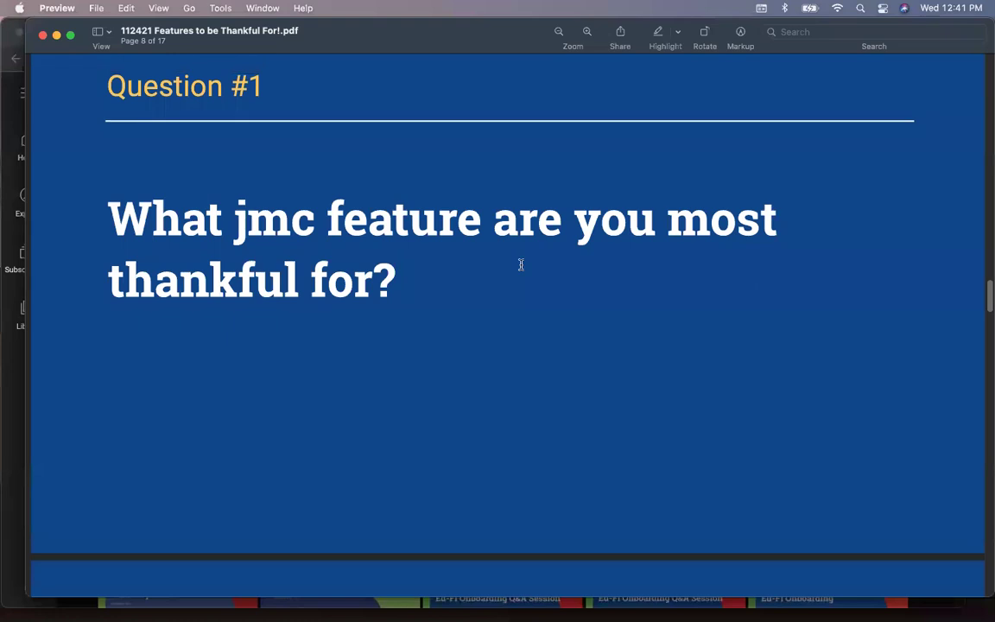
left_click(151, 8)
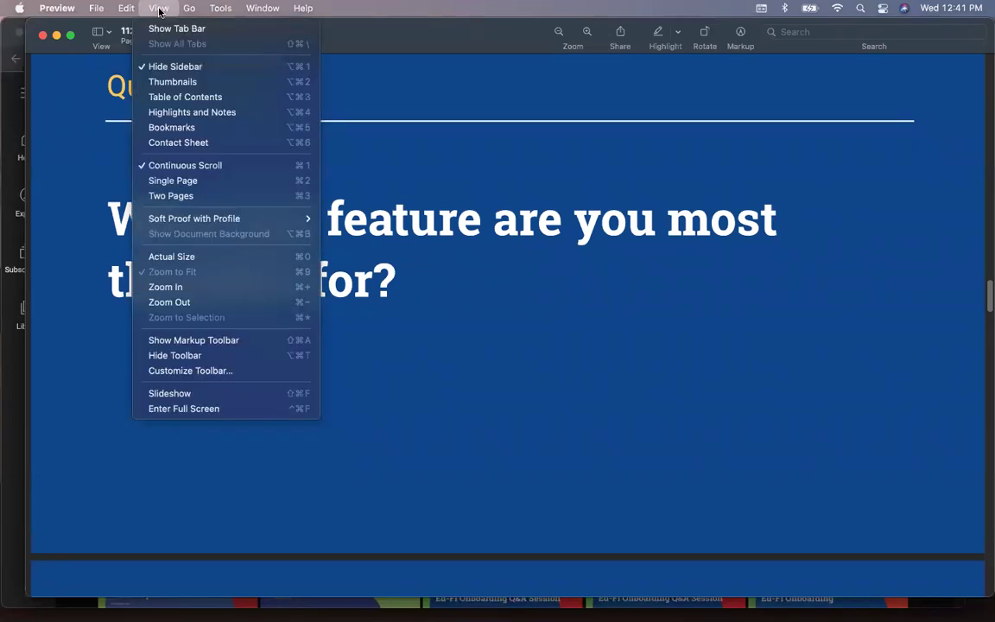
left_click(197, 409)
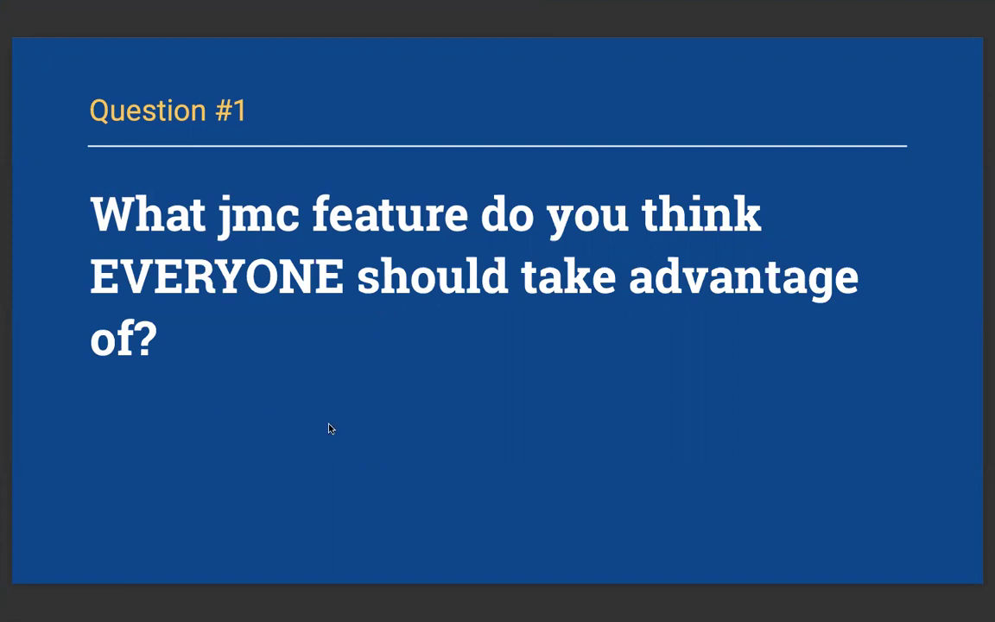
key("Escape")
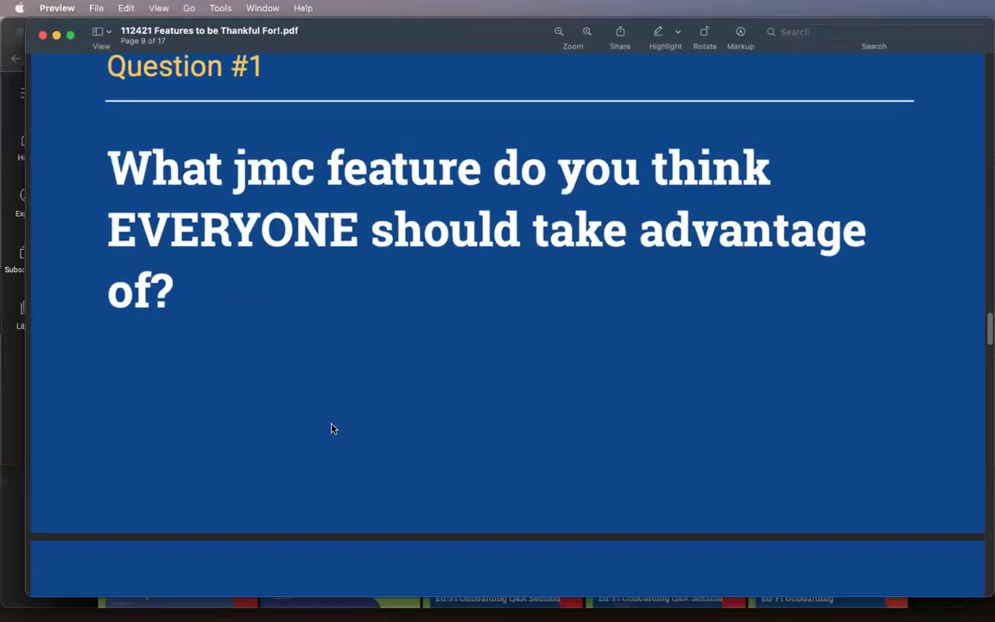
Switch to Chrome's JMC Message Center tab and go to the JMC home page
left_click(16, 413)
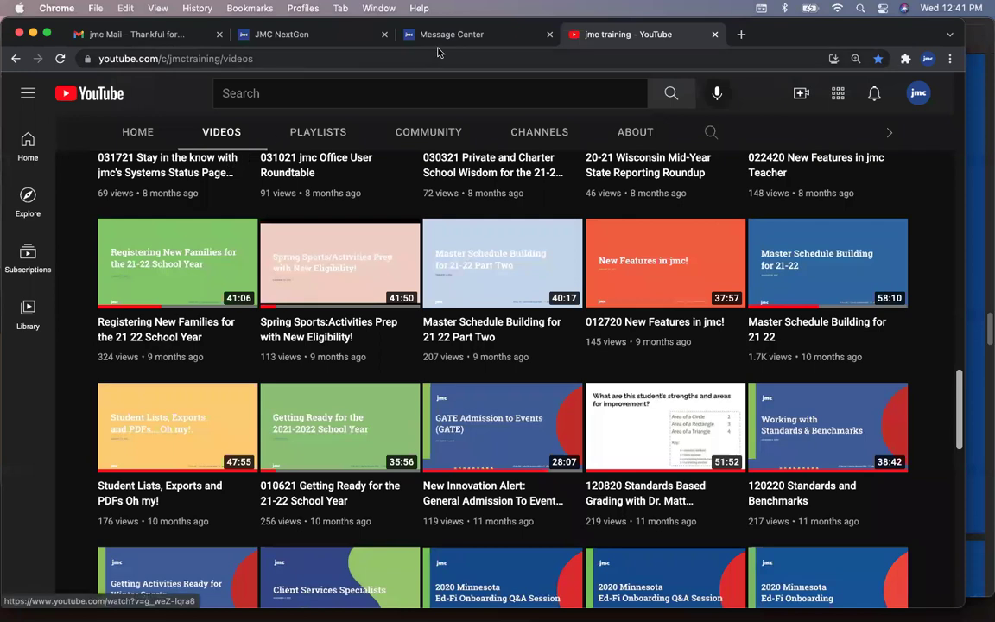
left_click(410, 36)
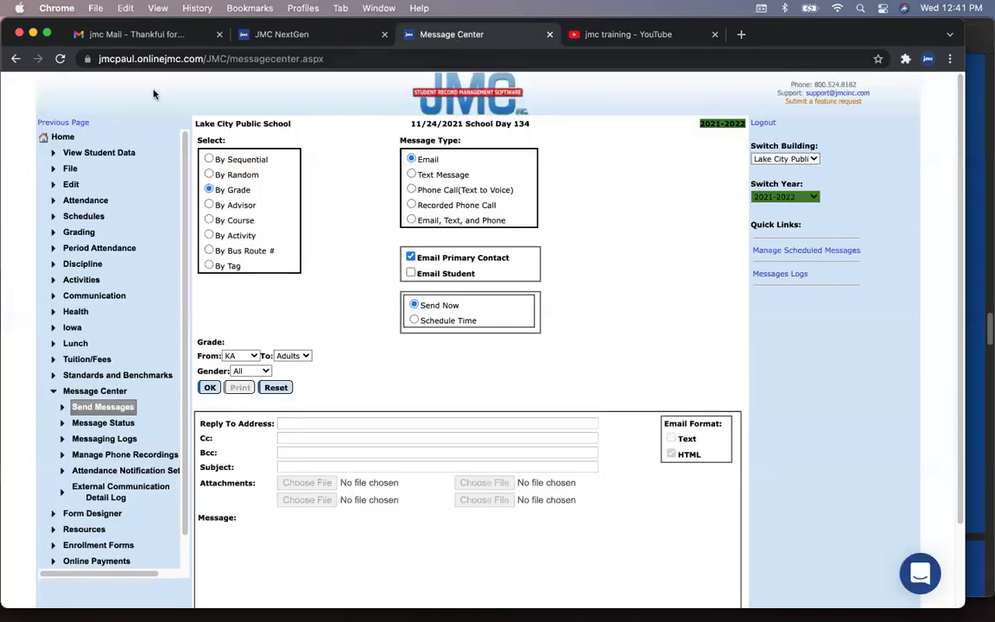
left_click(57, 136)
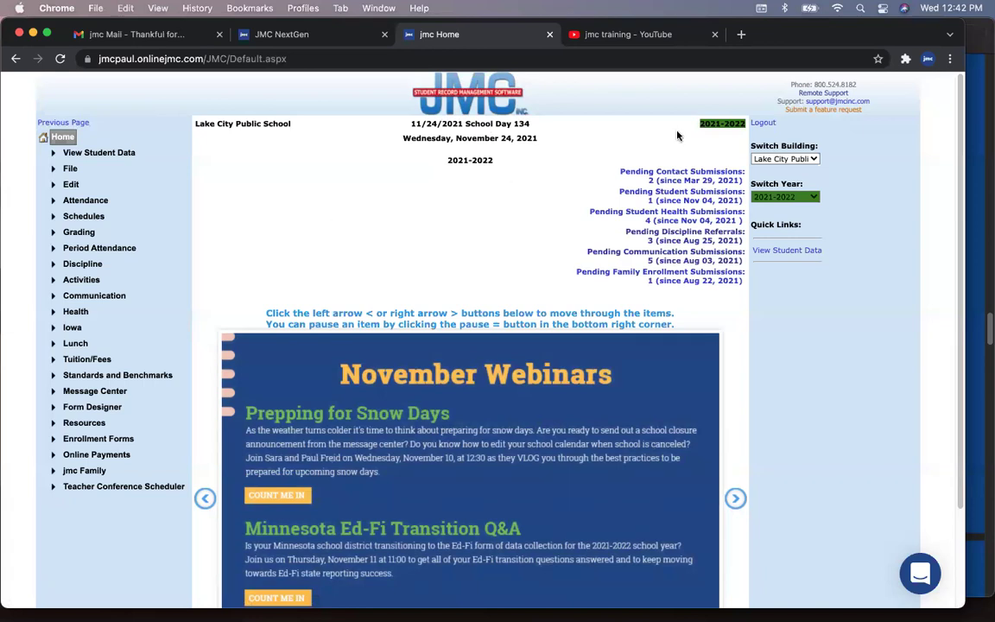
Log out of JMC and sign back in with the saved username and the account password
left_click(762, 122)
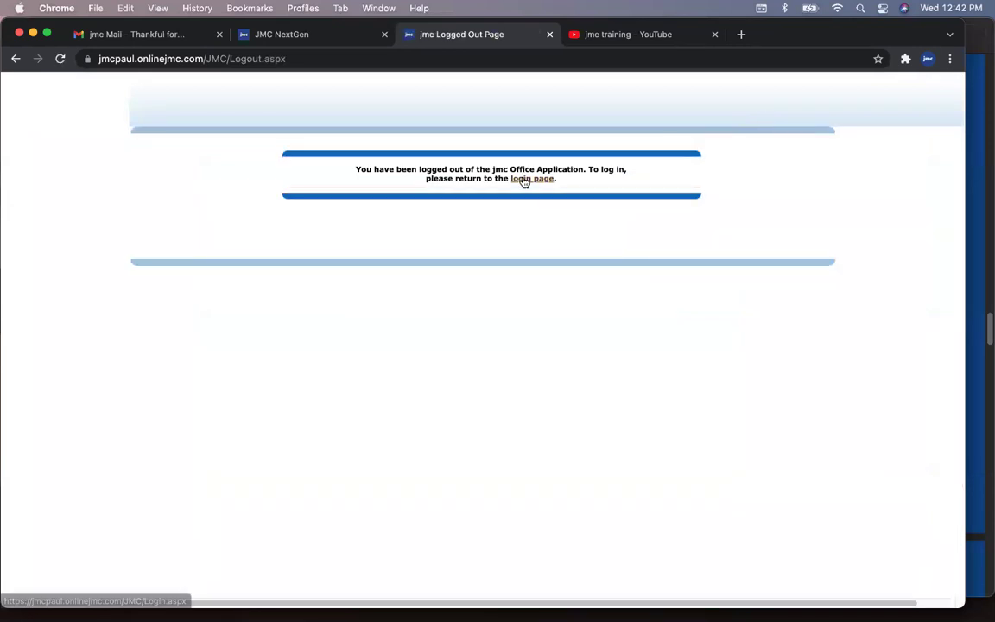
left_click(528, 178)
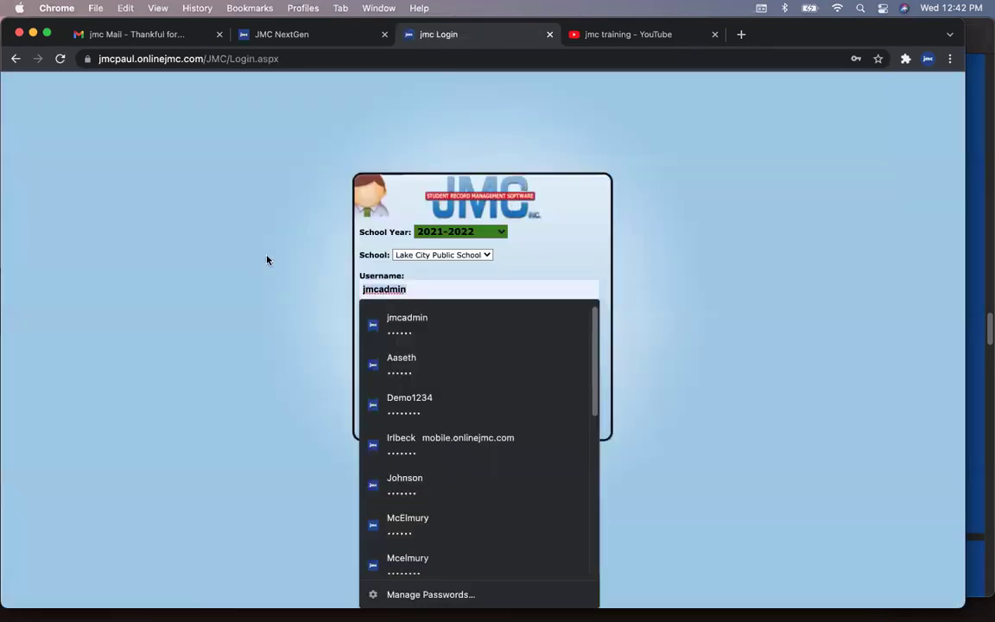
type("Paul")
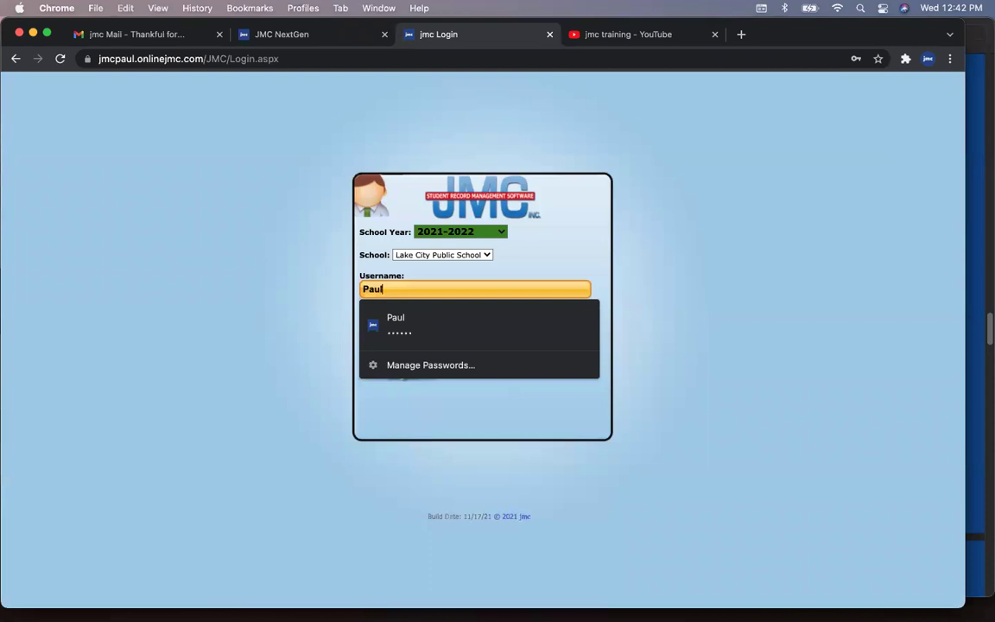
key("Tab")
type("******")
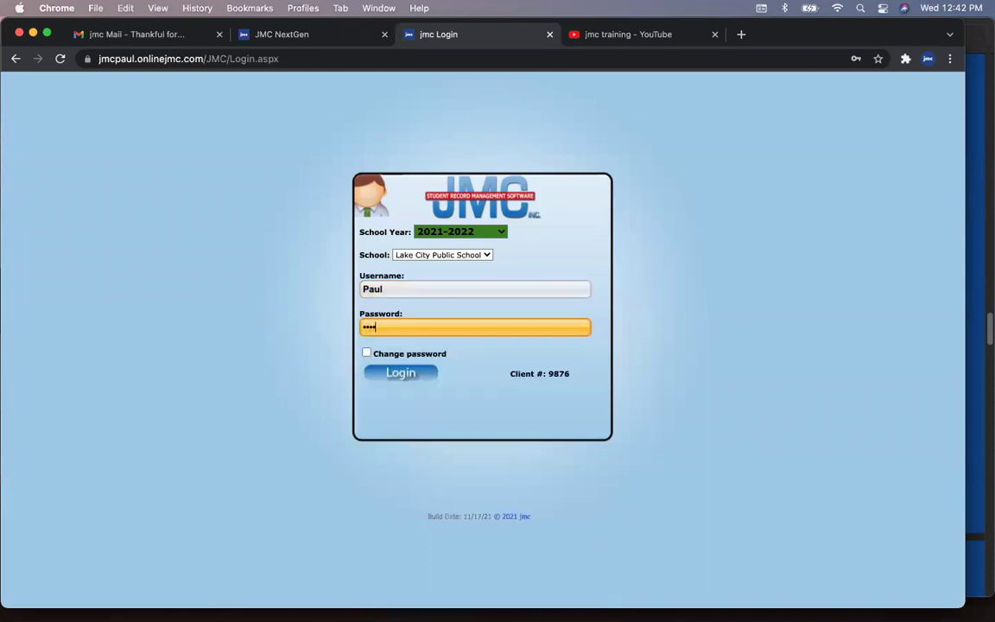
key("Return")
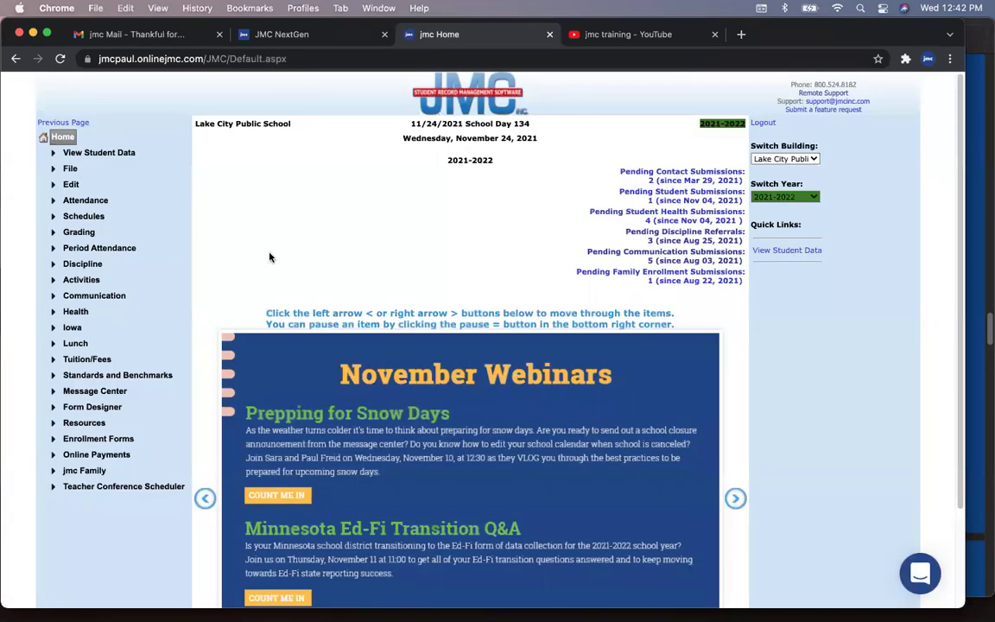
Open the feature-request site, browse its category cards, and open the Admin App ideas forum
left_click(812, 110)
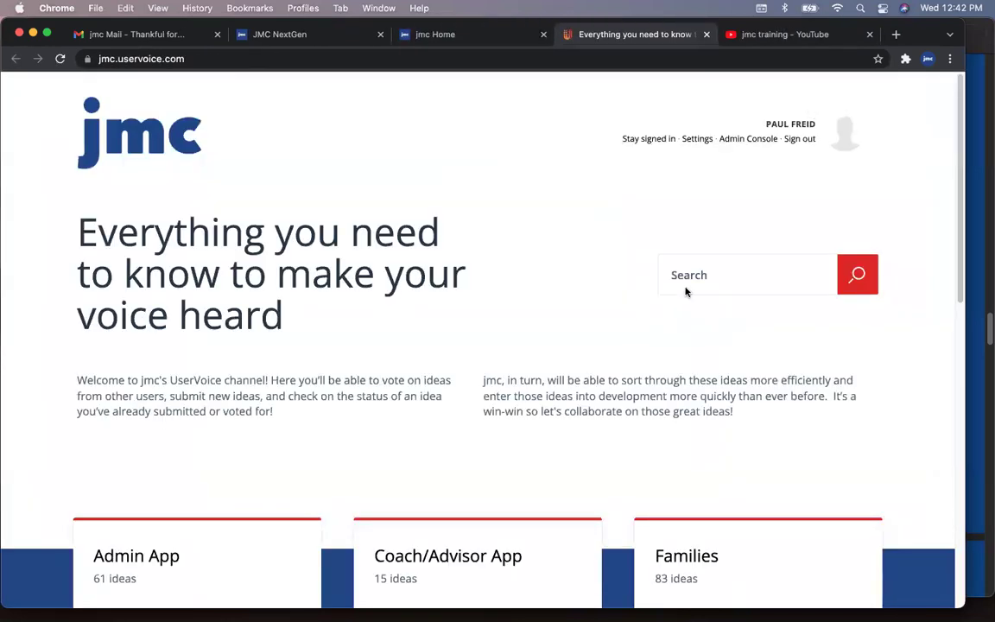
left_click(687, 278)
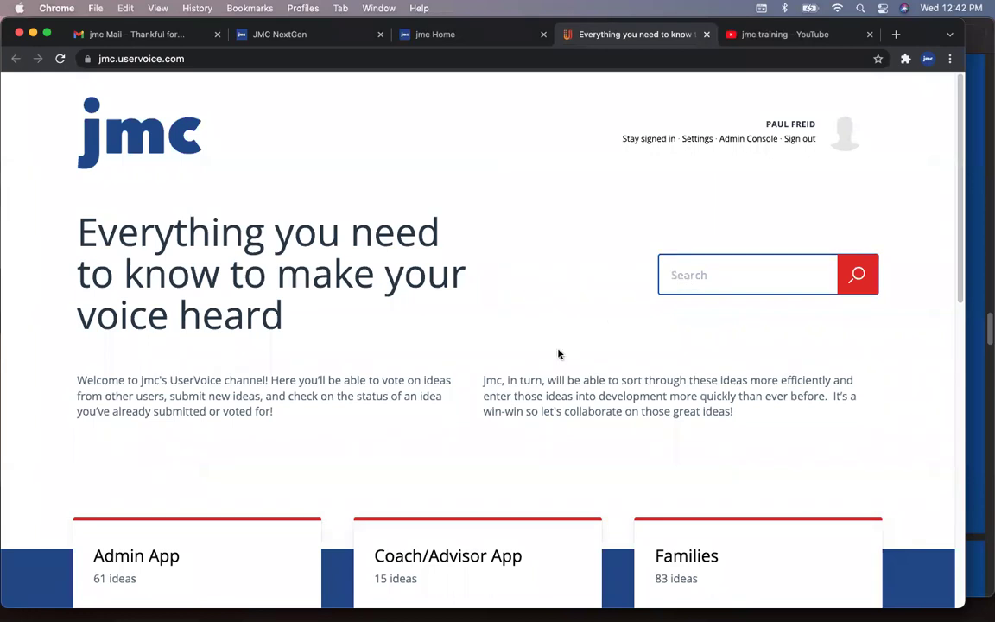
scroll(557, 353, "down", 4)
scroll(557, 353, "up", 3)
scroll(557, 353, "down", 4)
scroll(557, 353, "down", 5)
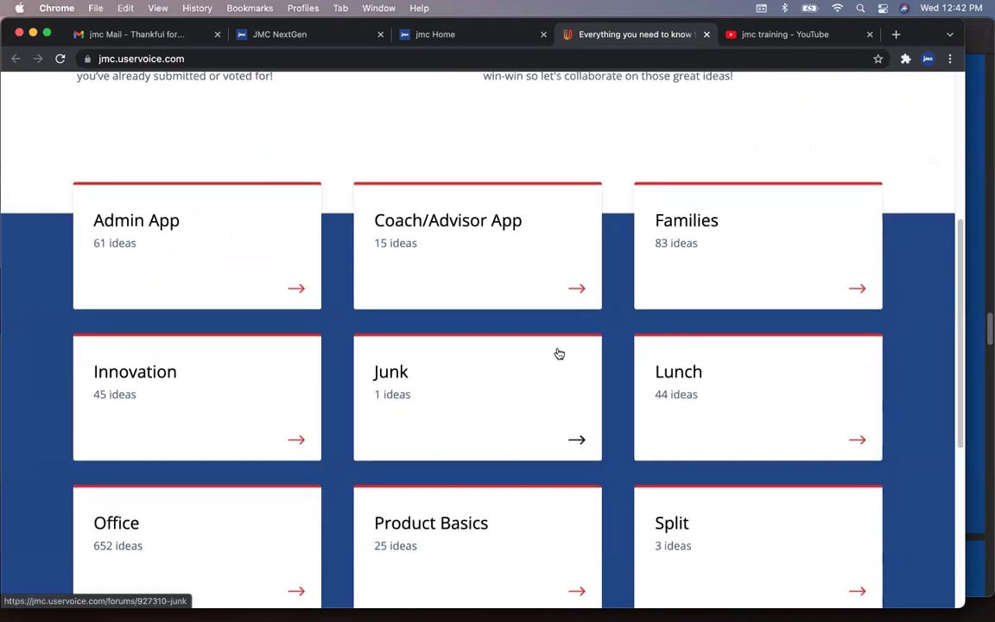
scroll(449, 153, "up", 5)
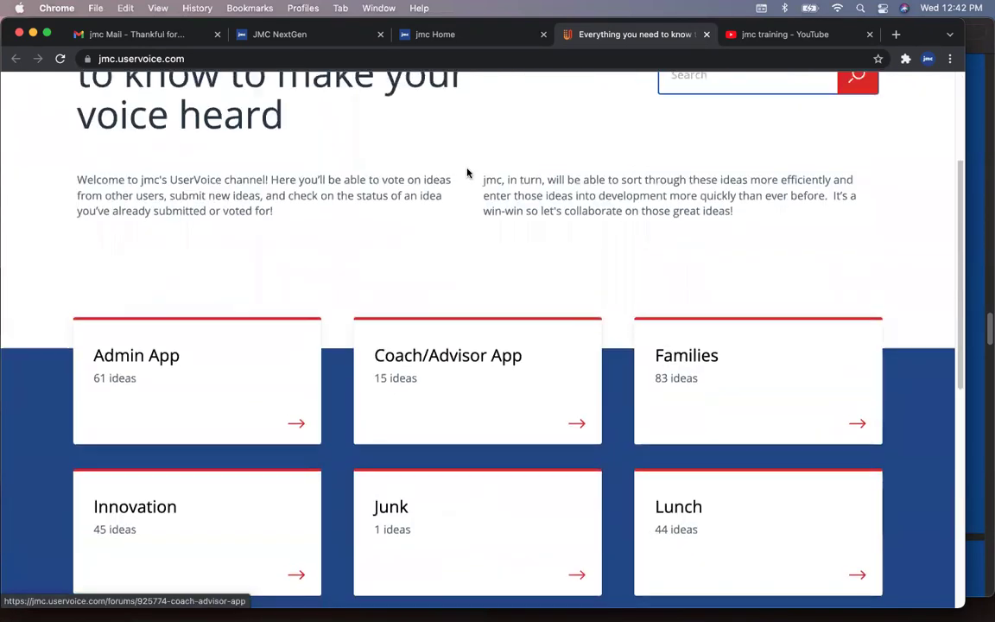
left_click(153, 359)
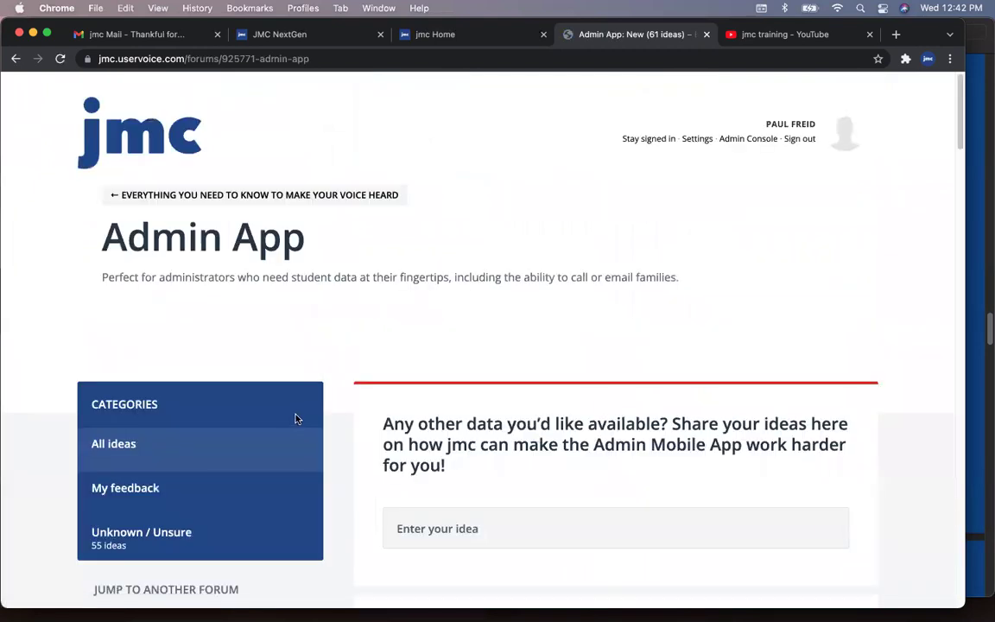
scroll(351, 417, "down", 10)
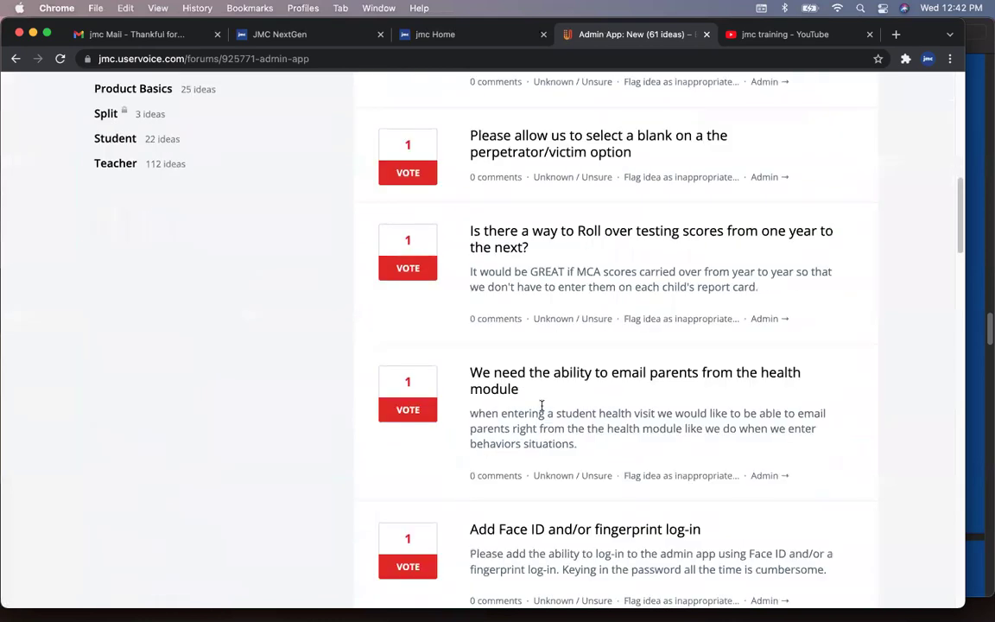
scroll(584, 389, "up", 10)
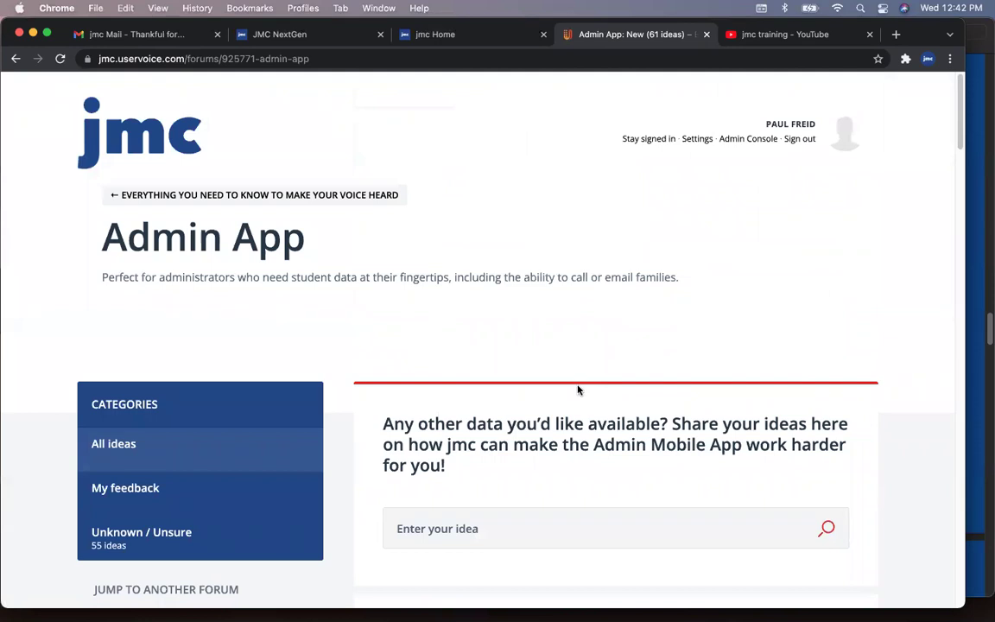
Bring the Features to be Thankful For deck forward, on the Question #1 slide (page 9 of 17)
left_click(977, 248)
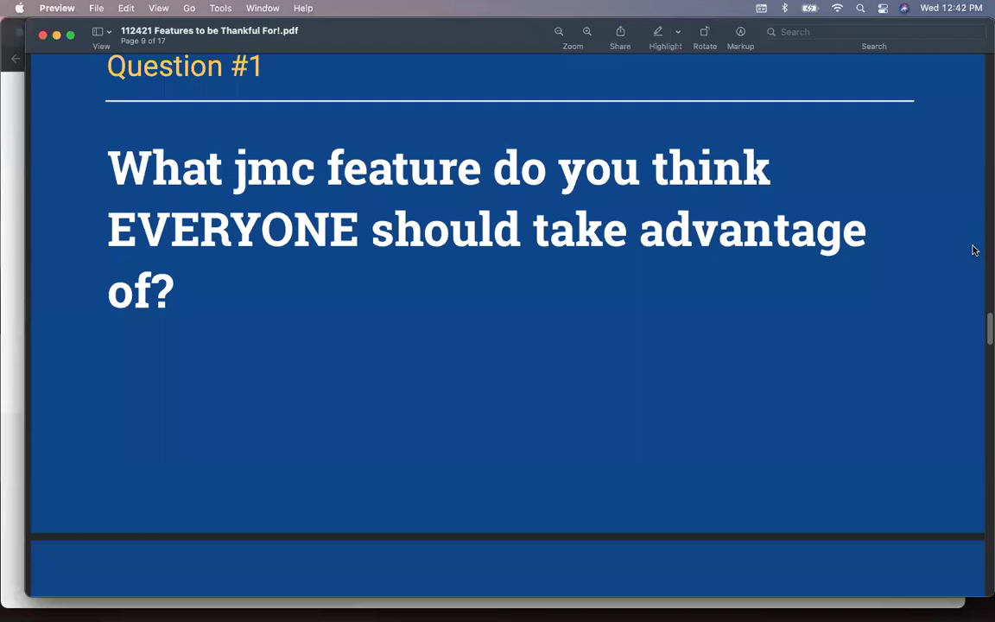
scroll(719, 340, "up", 1)
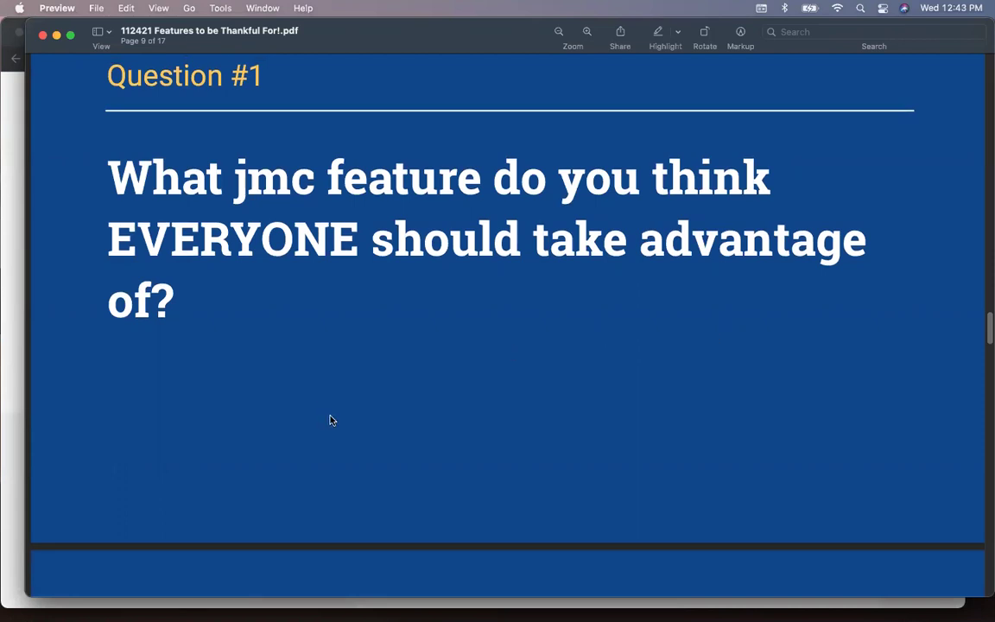
scroll(332, 420, "up", 1)
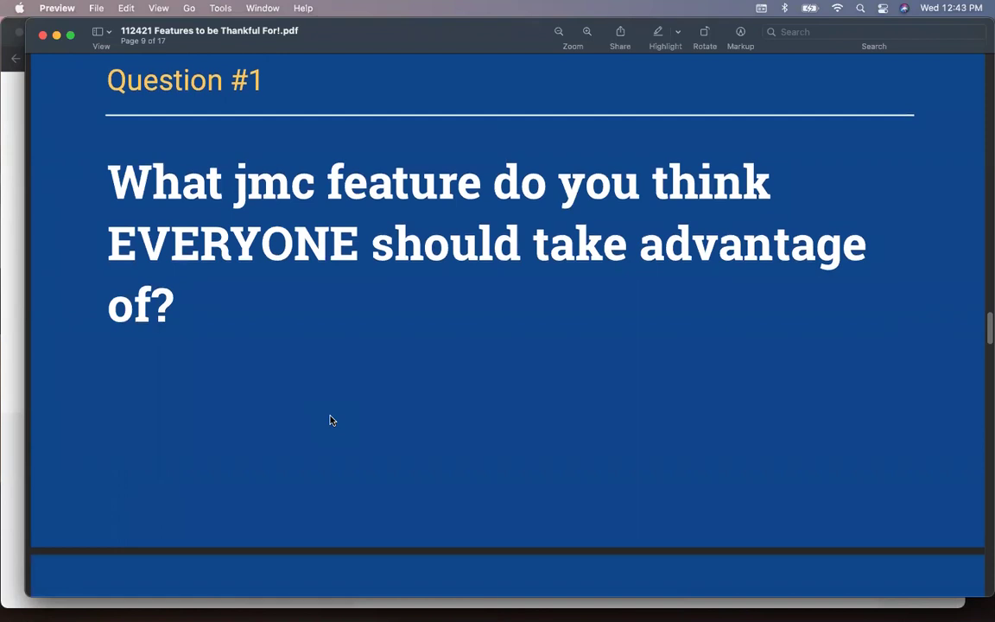
scroll(332, 421, "up", 1)
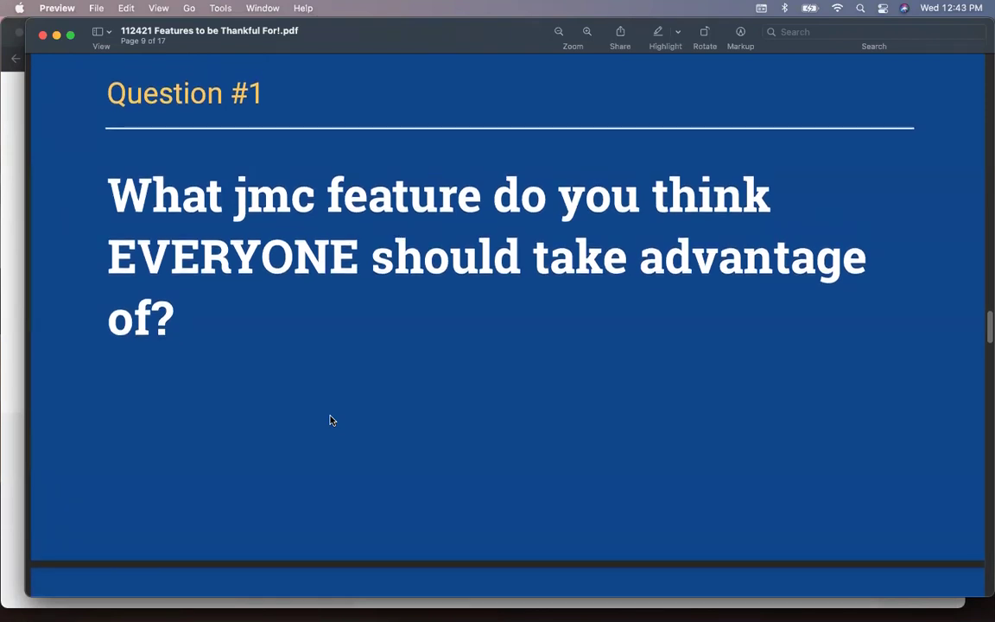
Return to the jmc Home tab in Chrome and open the support chat panel with article search
left_click(12, 376)
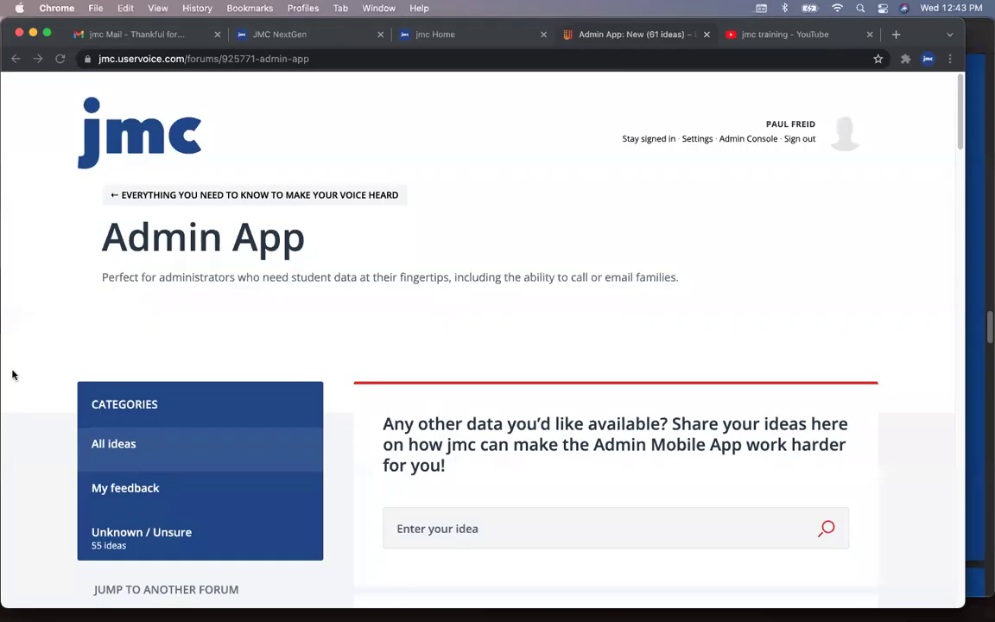
left_click(446, 39)
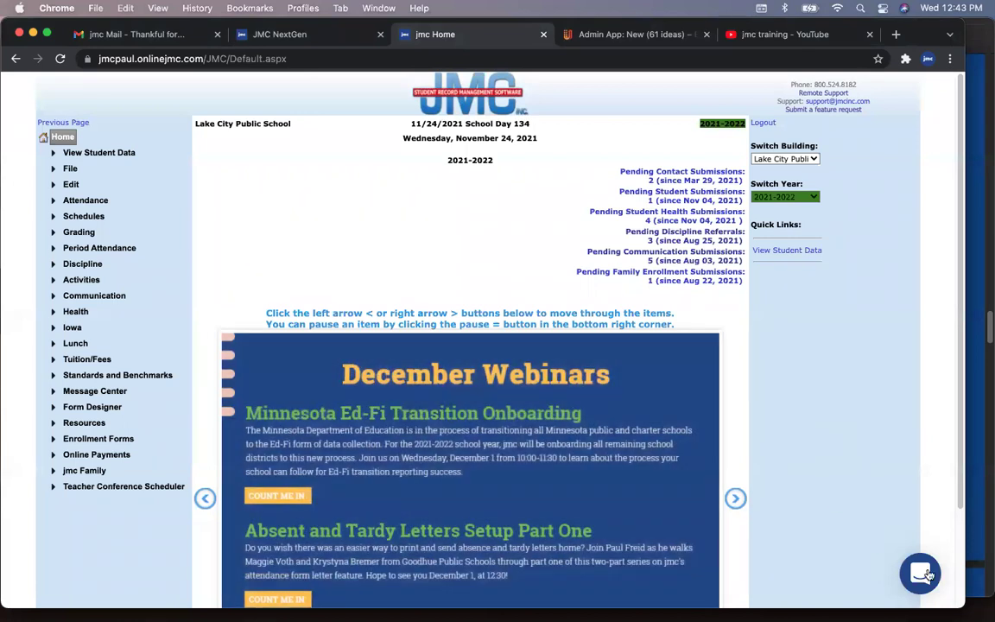
left_click(925, 573)
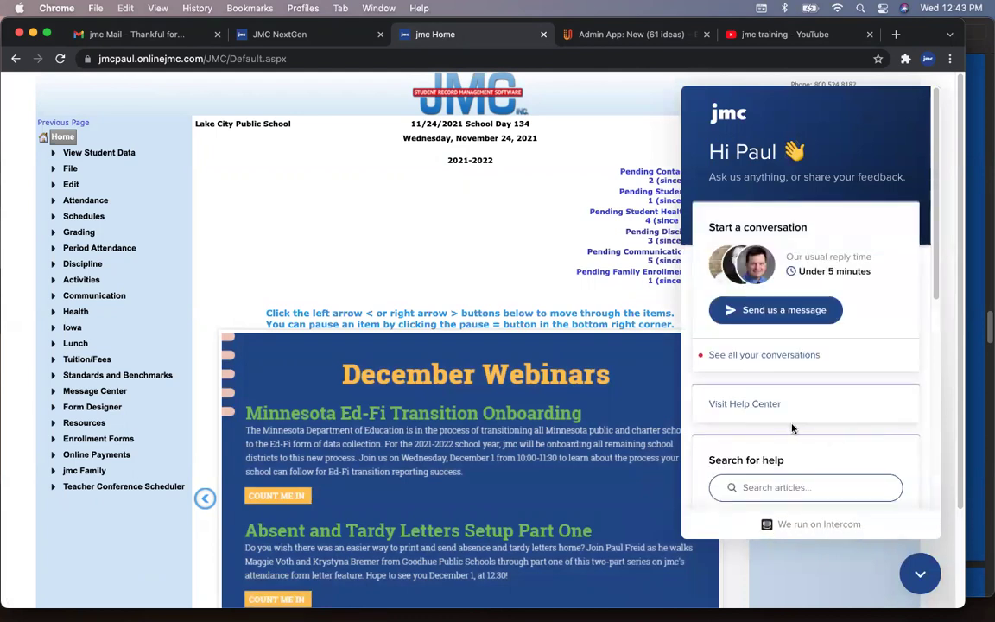
scroll(774, 462, "down", 3)
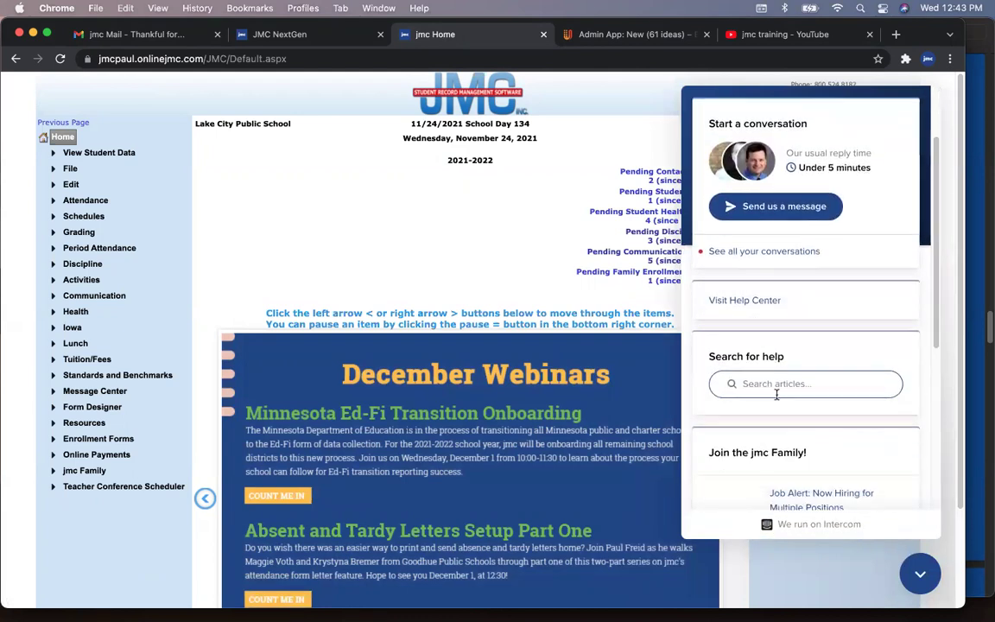
scroll(777, 384, "up", 1)
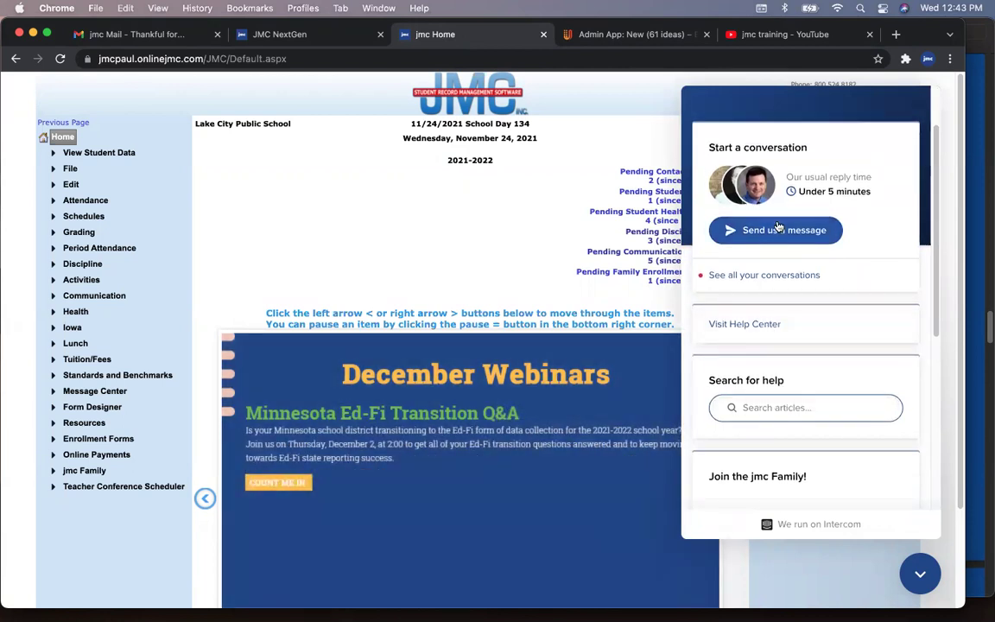
Search help for 'email report card' and read the Emailing report cards in jmc Office article
left_click(784, 408)
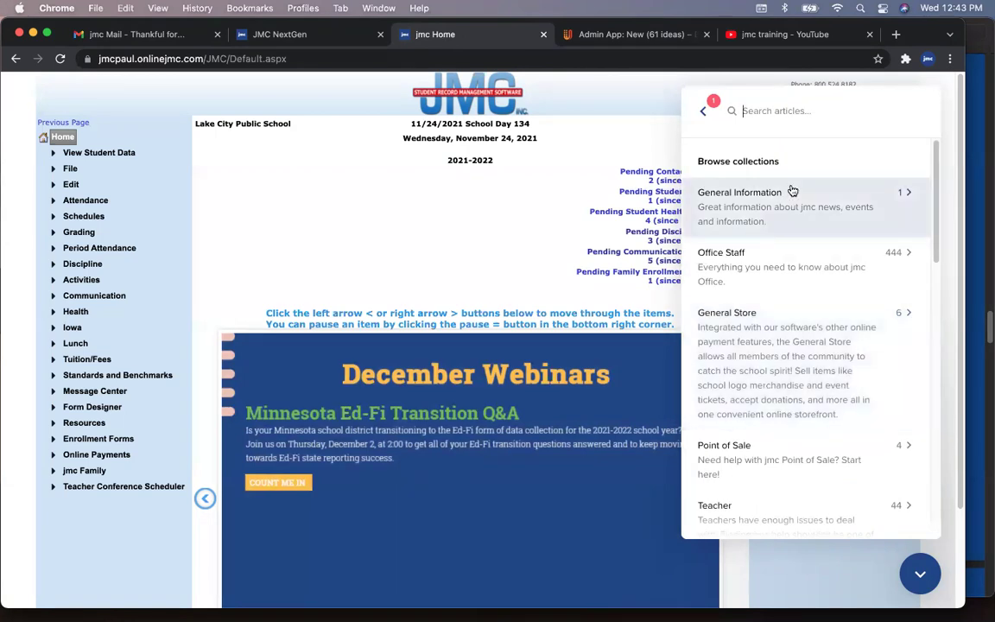
type("ema")
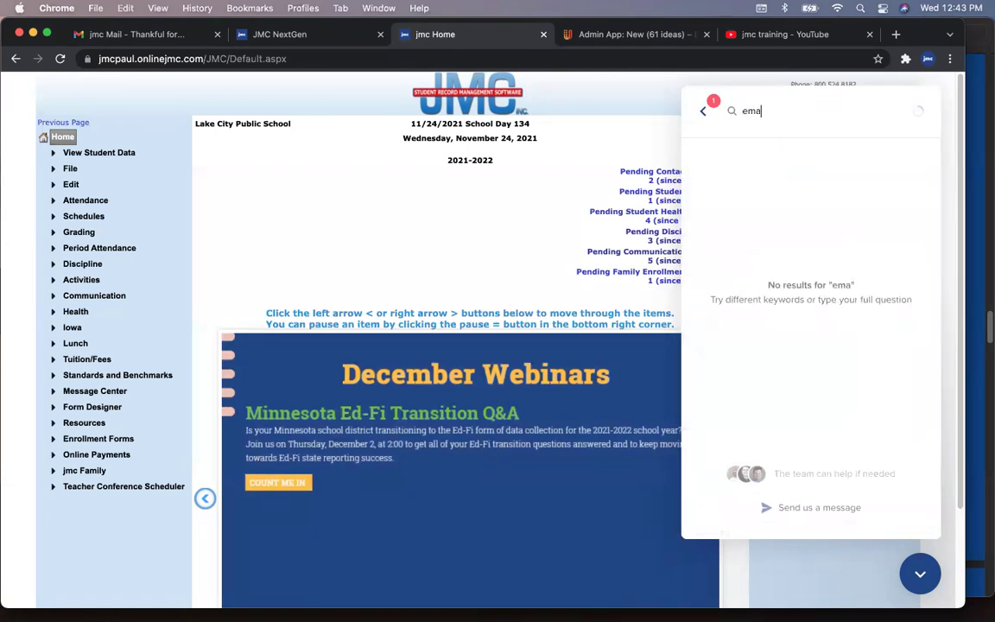
type("il report card")
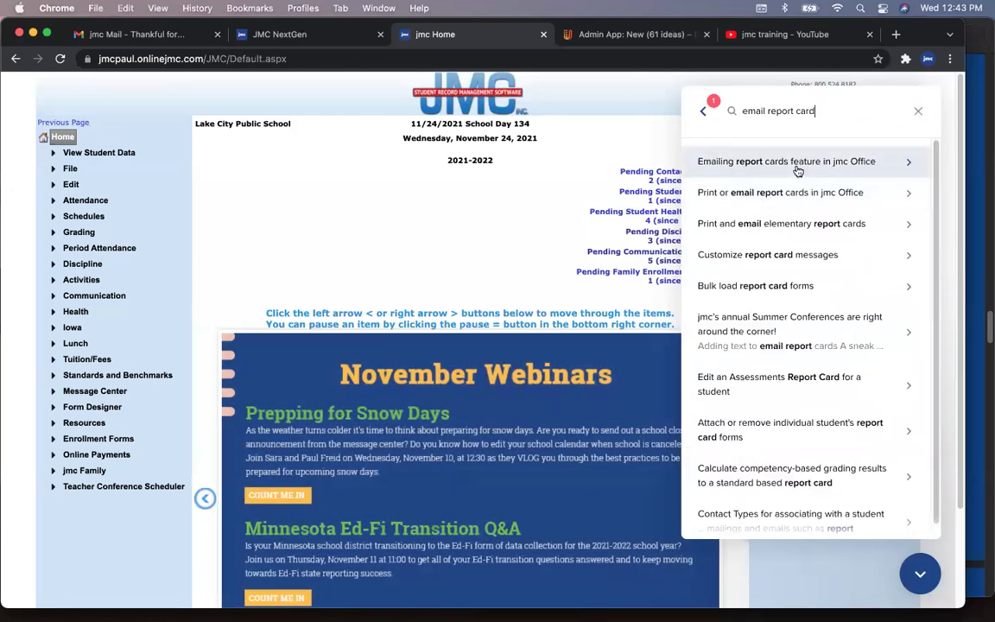
left_click(796, 166)
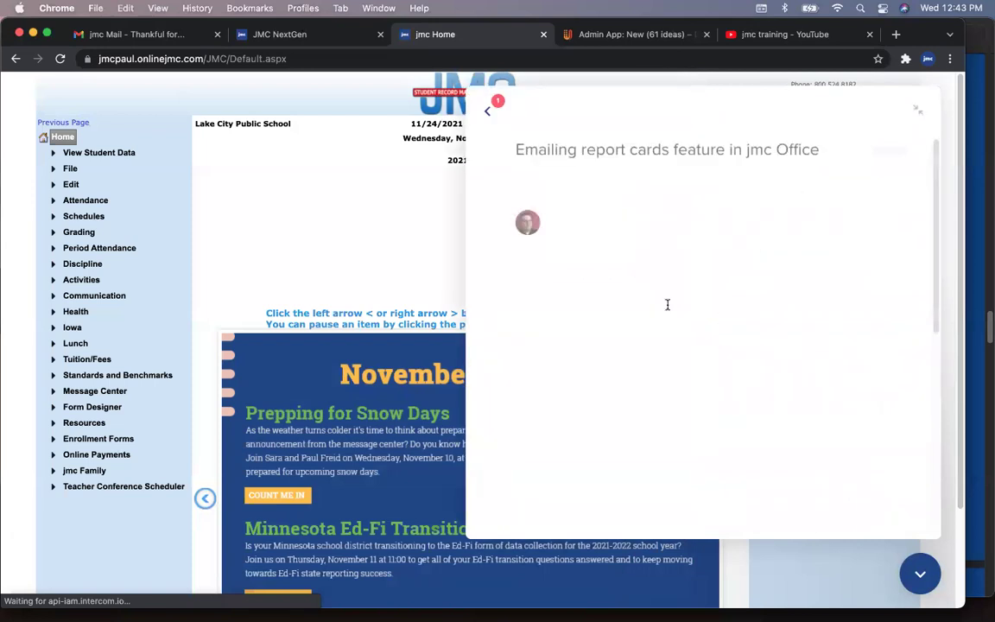
scroll(711, 414, "down", 5)
scroll(711, 414, "down", 3)
scroll(711, 413, "up", 8)
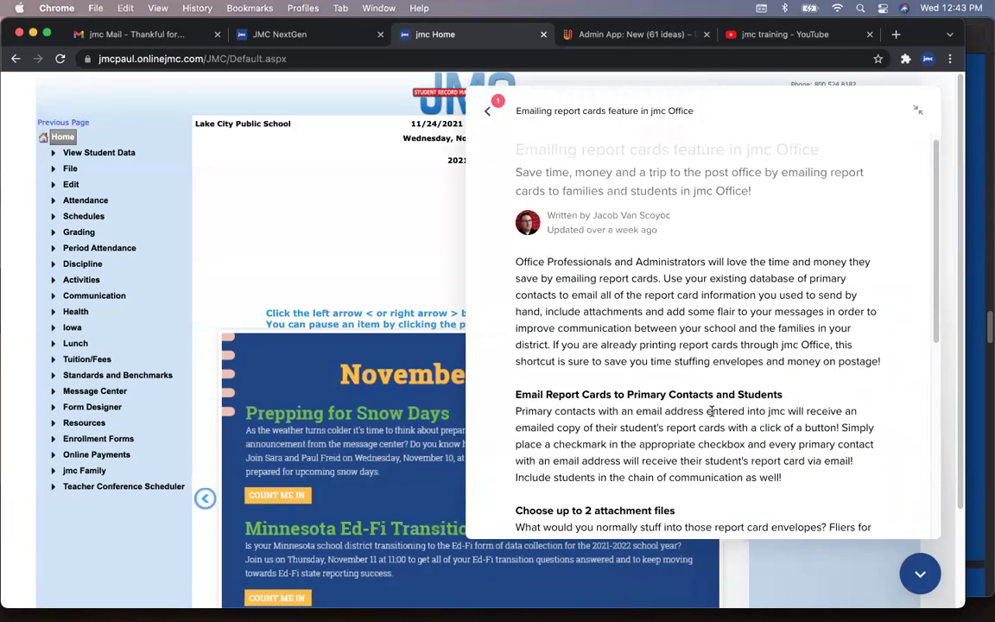
left_click(487, 111)
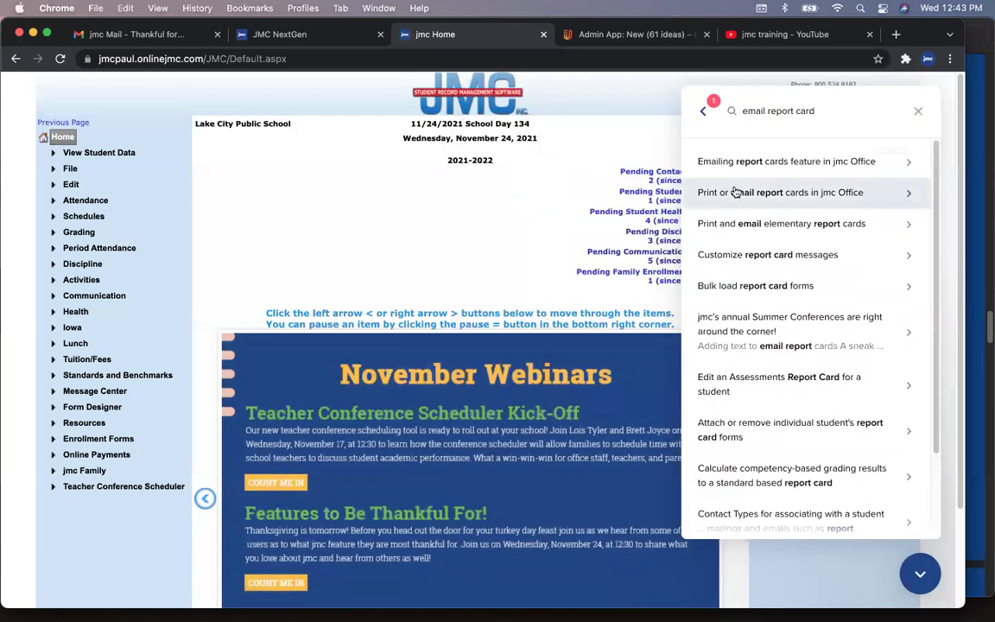
Read the Print or email report cards in jmc Office article, then return to messenger home
left_click(735, 192)
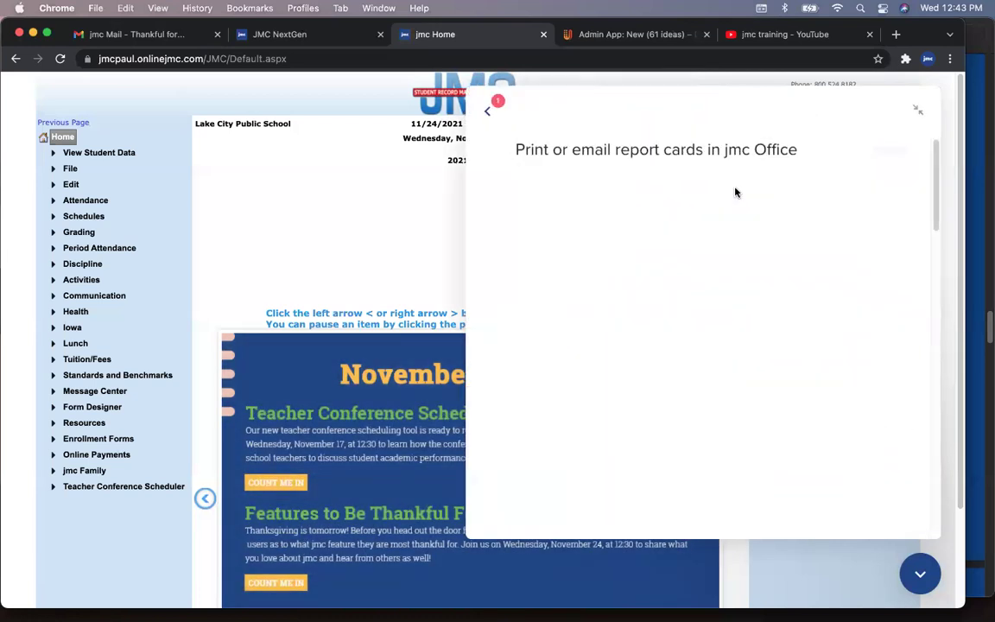
scroll(663, 419, "down", 2)
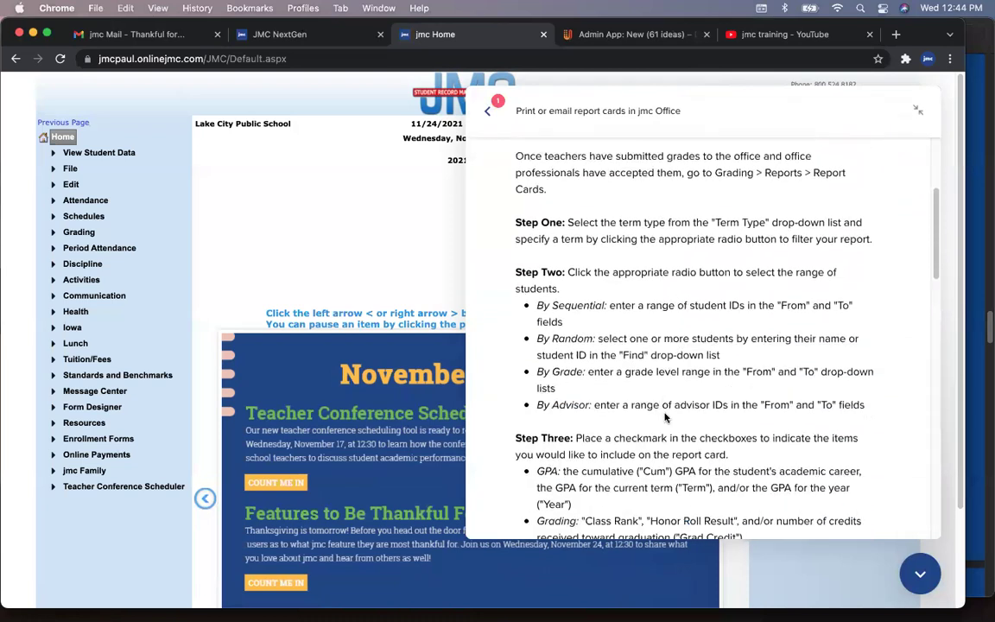
scroll(664, 417, "up", 5)
left_click(491, 112)
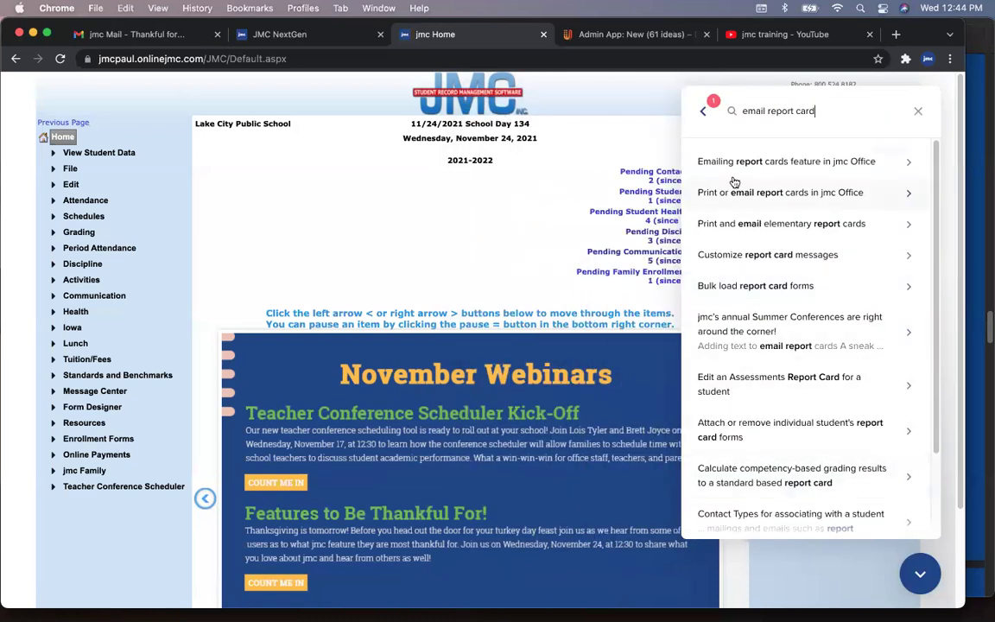
left_click(702, 111)
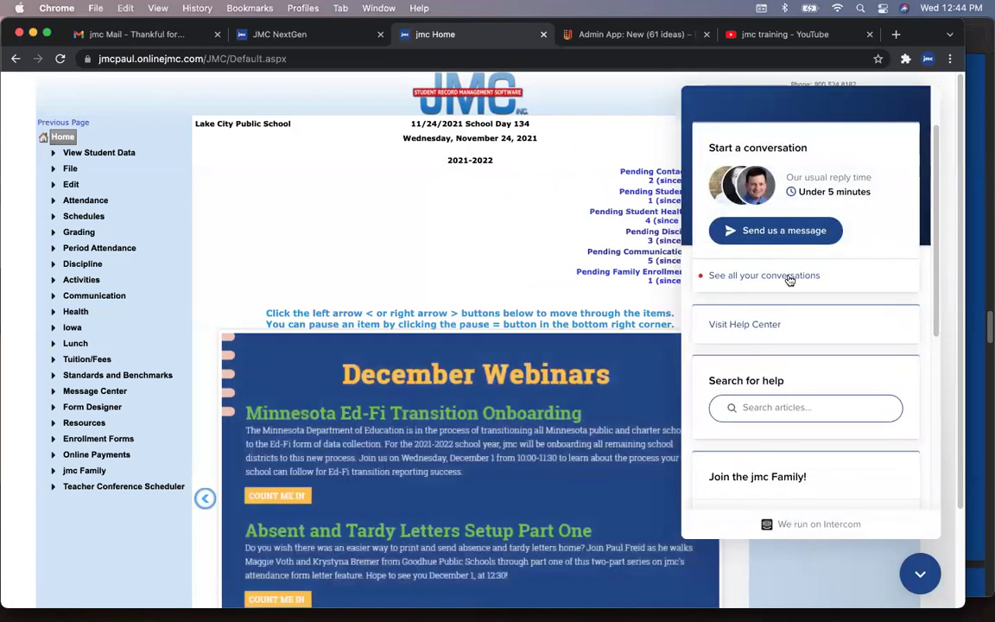
Start a new support conversation, back out of it, and close the messenger
left_click(777, 242)
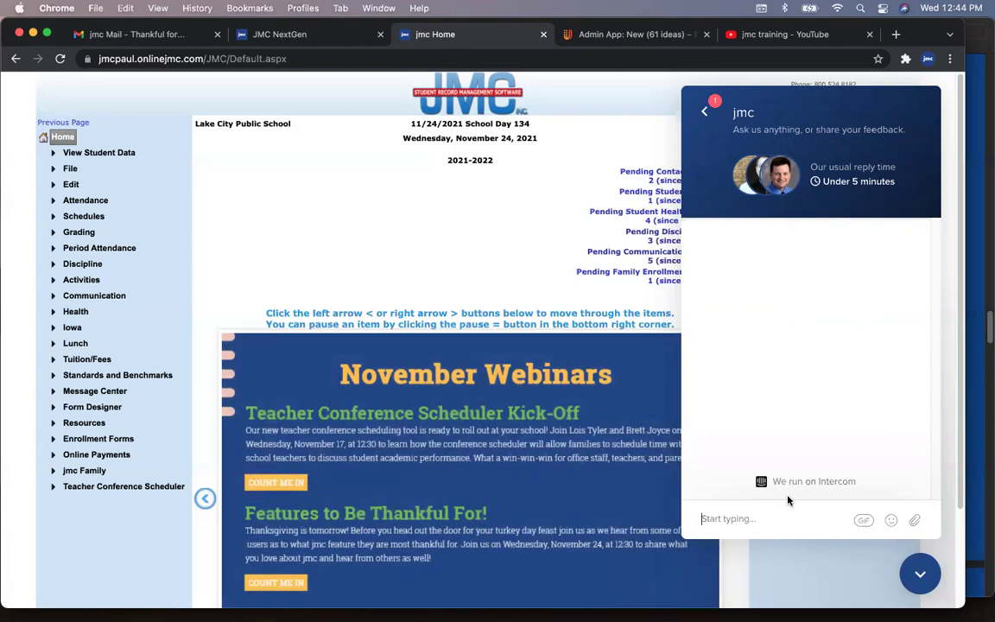
left_click(703, 112)
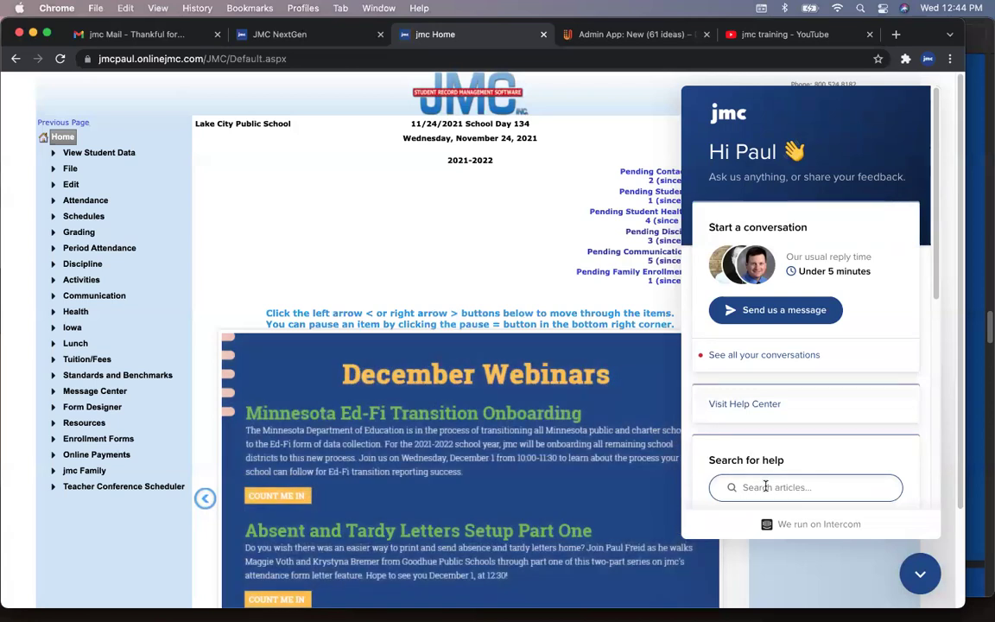
left_click(917, 572)
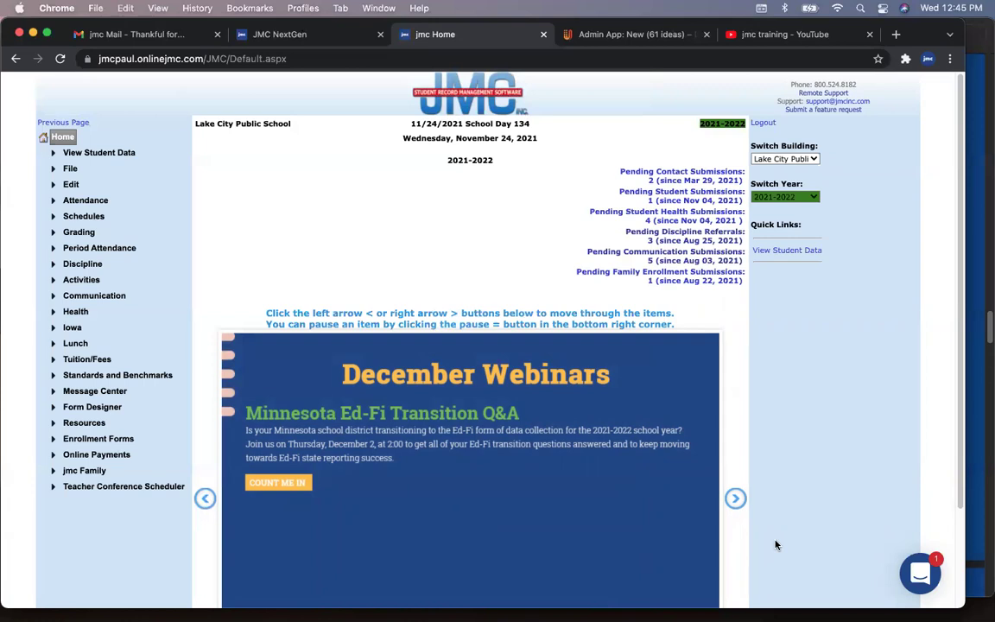
Switch to the jmc training YouTube tab and scroll to the 042120 Introducing the jmc Family App video
left_click(734, 34)
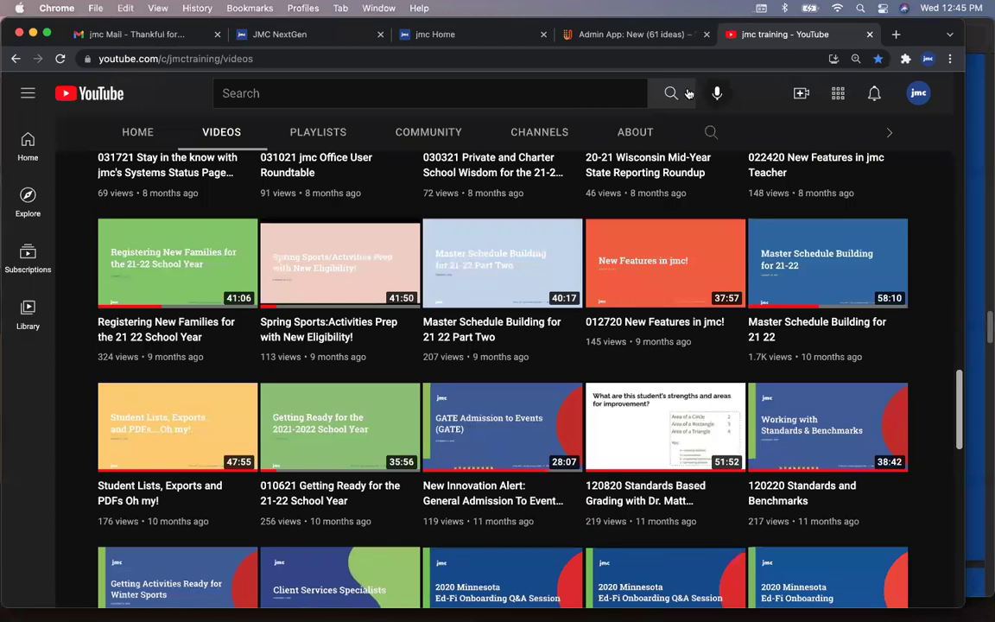
scroll(63, 382, "up", 2)
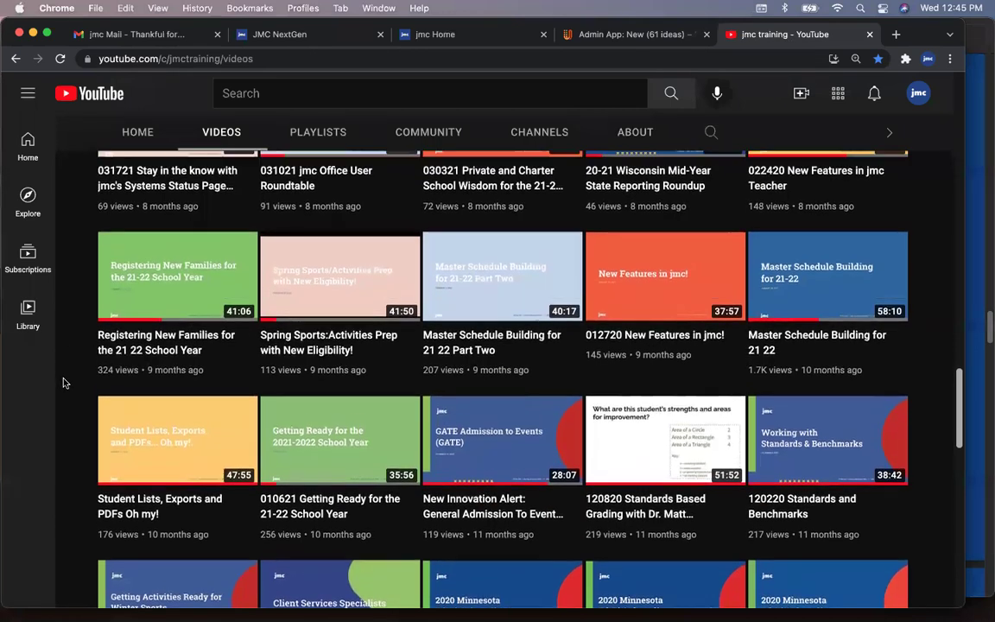
scroll(62, 383, "up", 2)
scroll(62, 382, "up", 3)
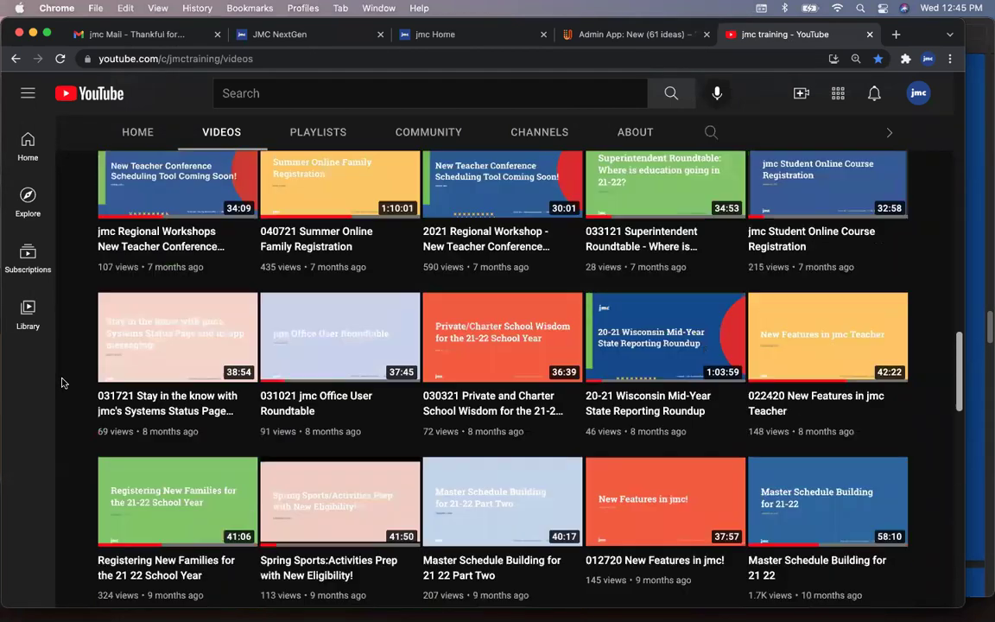
scroll(62, 382, "up", 2)
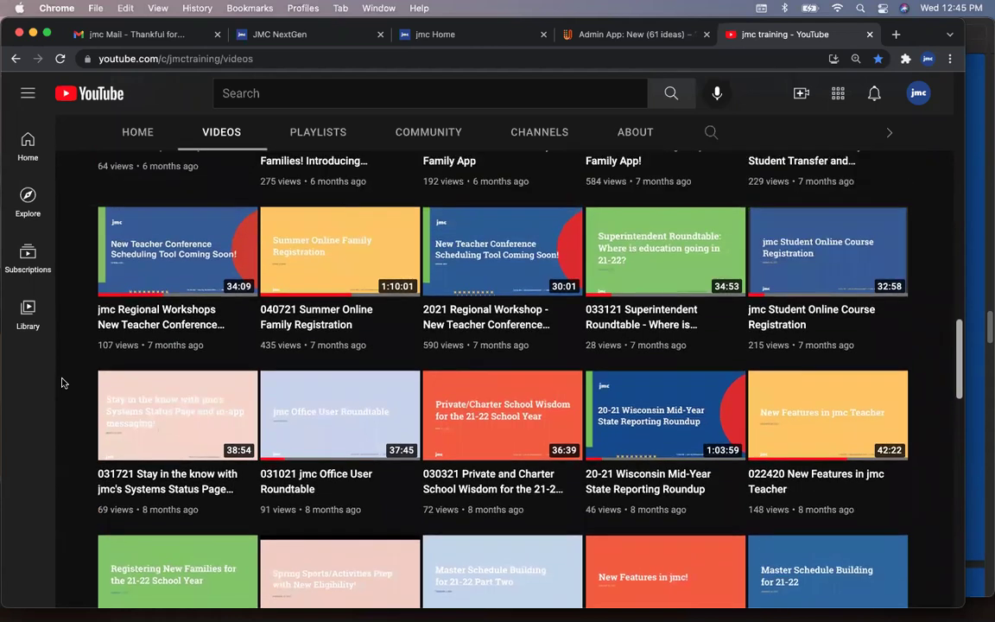
scroll(62, 382, "up", 4)
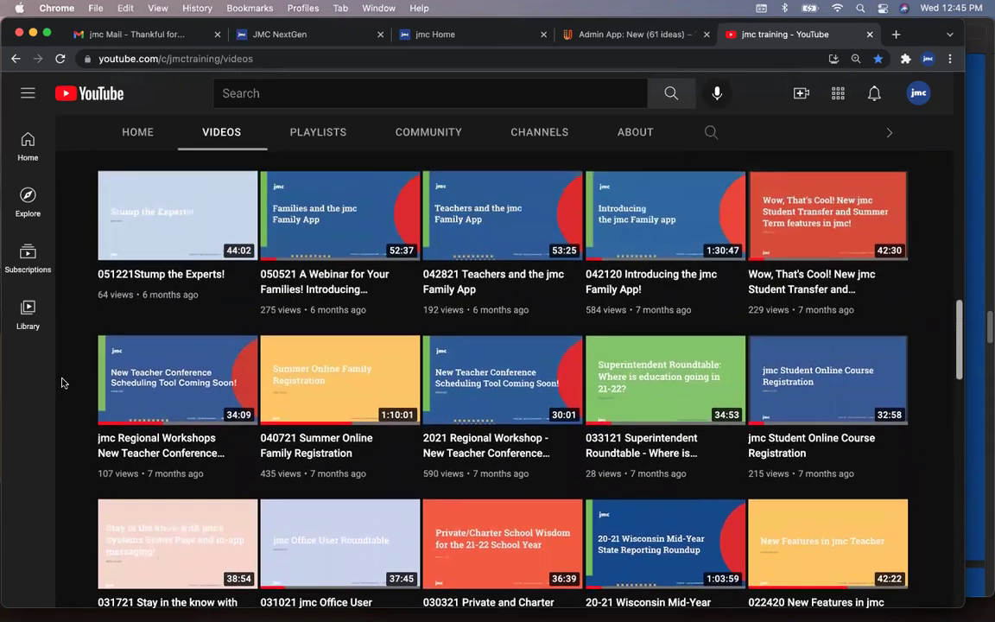
scroll(62, 383, "up", 2)
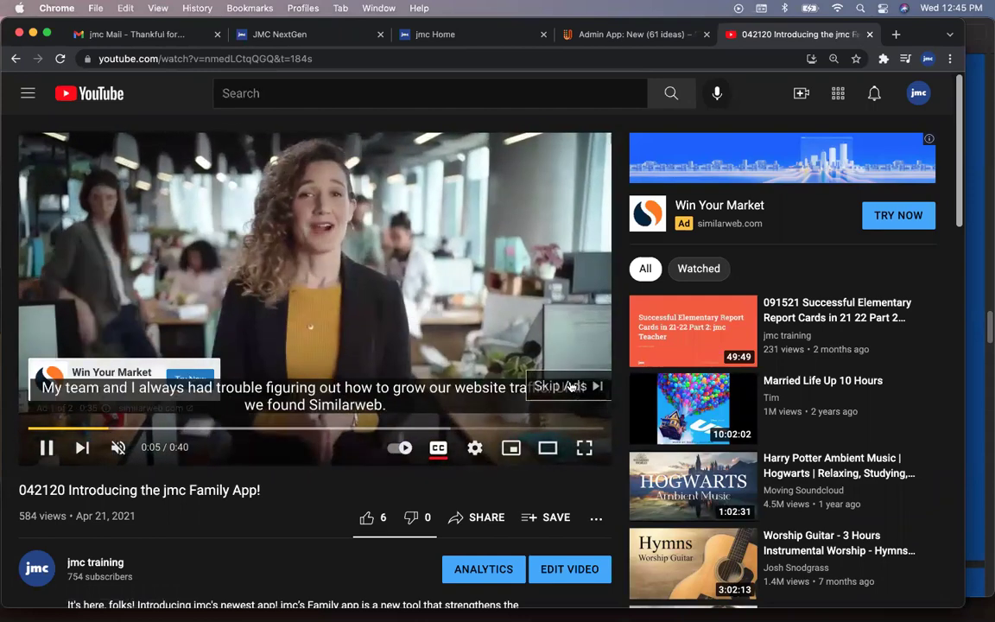
Skip the ad, pause the Family App webinar, and rewind it to 0:00
left_click(570, 385)
left_click(45, 480)
left_click(27, 464)
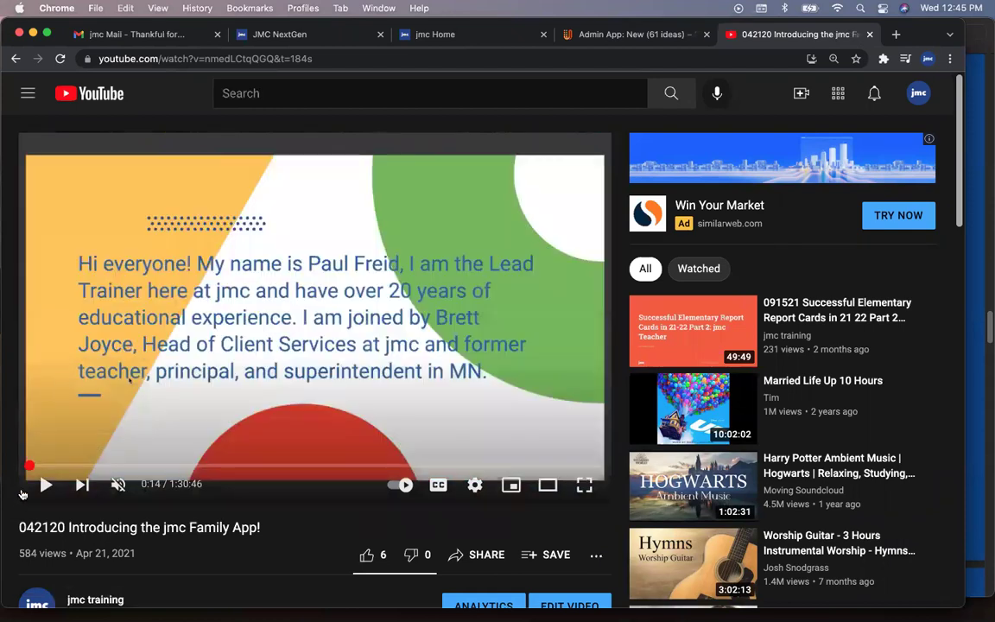
left_click(26, 464)
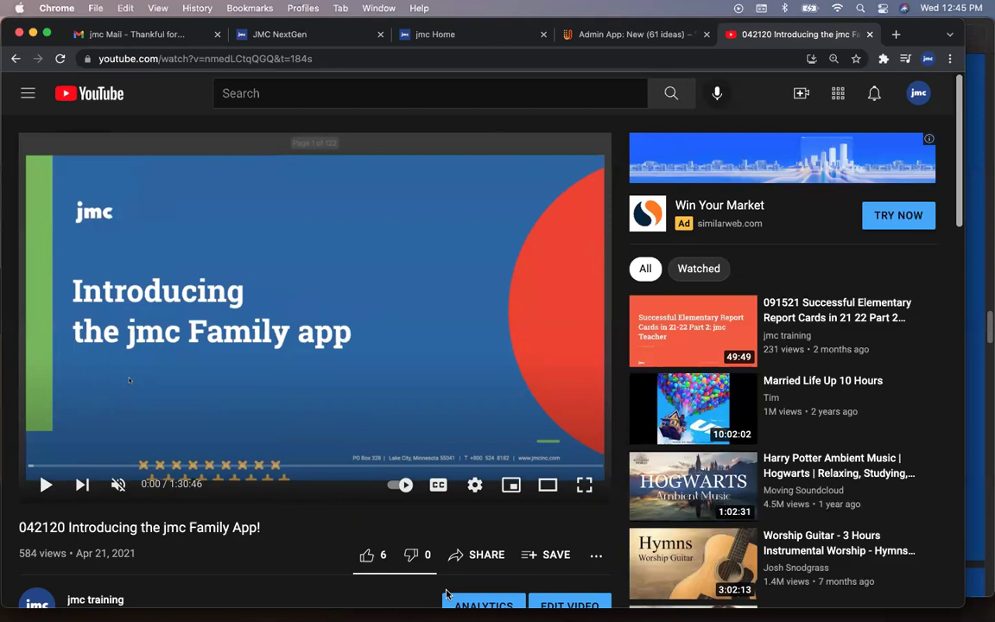
Switch back to jmc and open the Admin Dashboard from the File section
key("super+3")
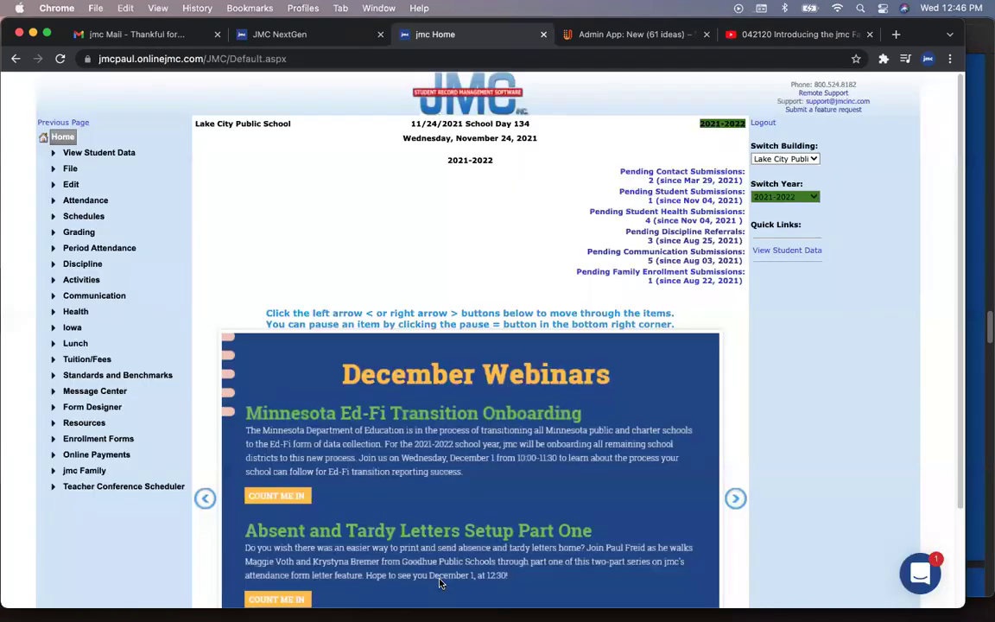
left_click(74, 169)
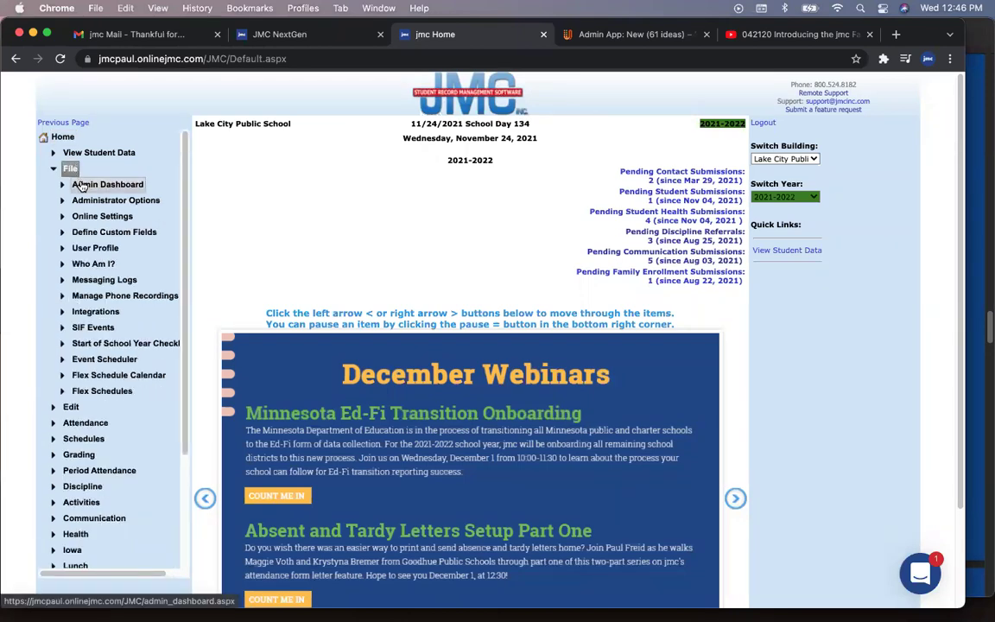
left_click(81, 186)
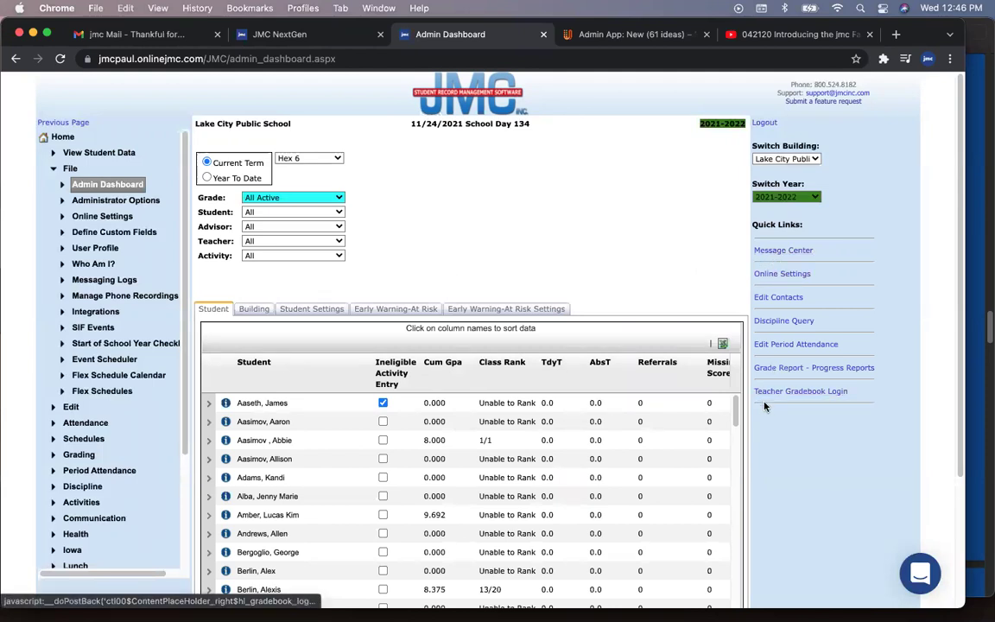
Open the Student Data page from the Edit section of the navigation
left_click(76, 407)
scroll(82, 410, "down", 1)
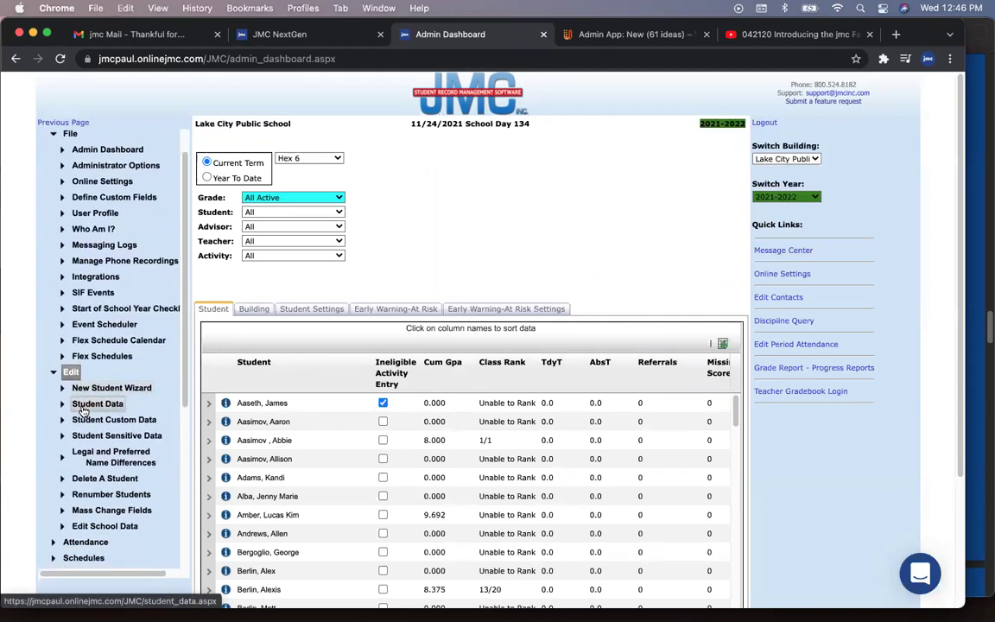
scroll(82, 412, "up", 1)
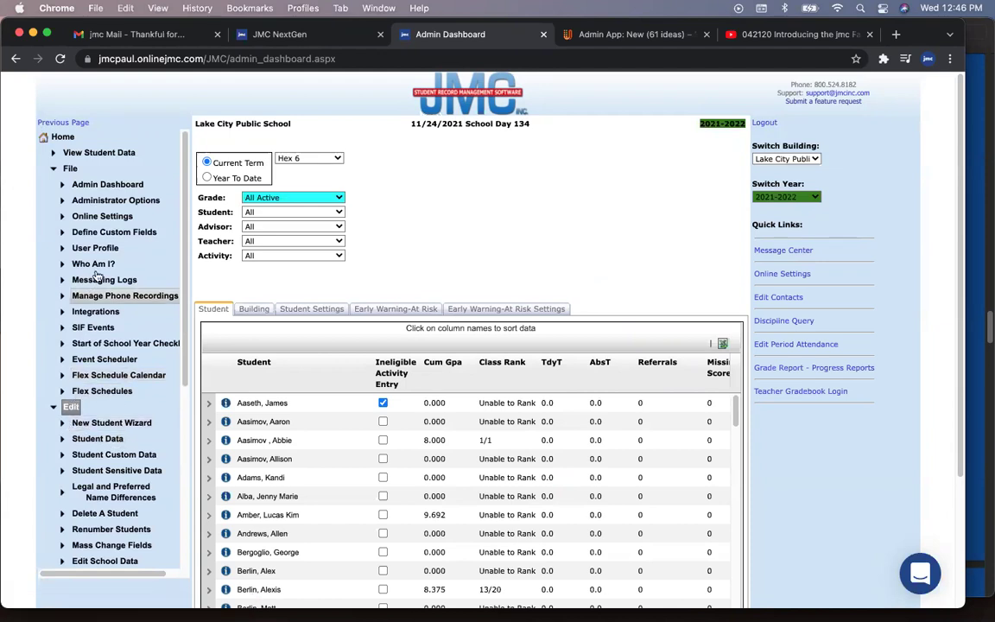
left_click(98, 153)
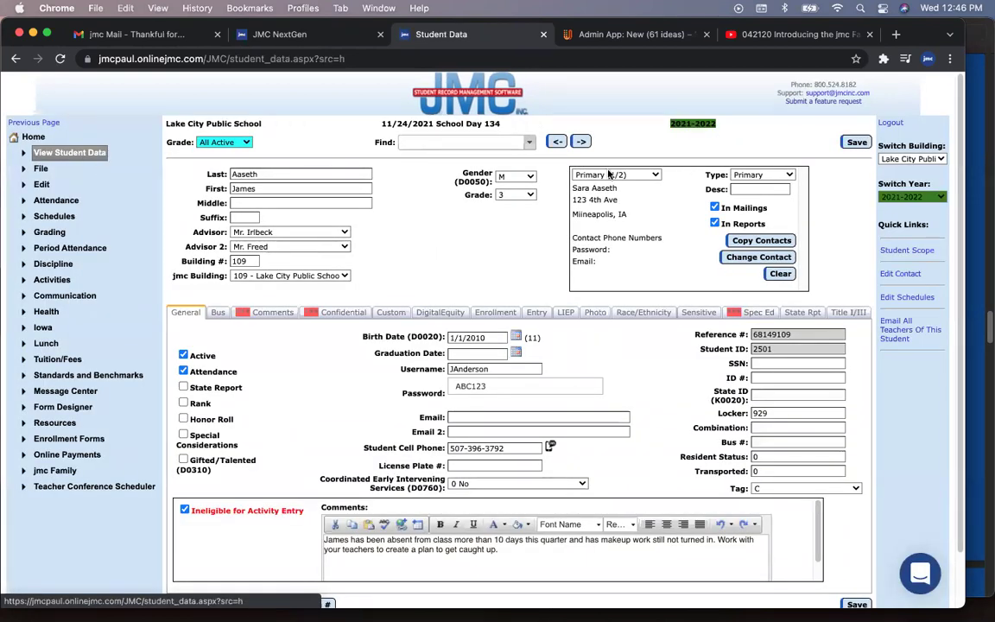
Open Student Scope for the student and show Schedules in the right top panel
left_click(907, 251)
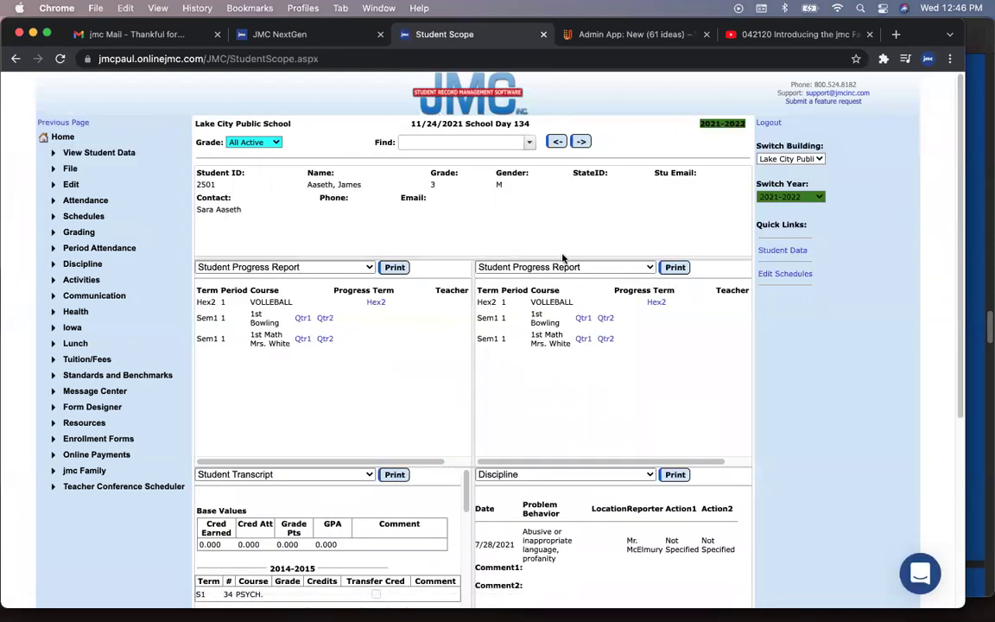
left_click(358, 268)
left_click(358, 268)
left_click(533, 268)
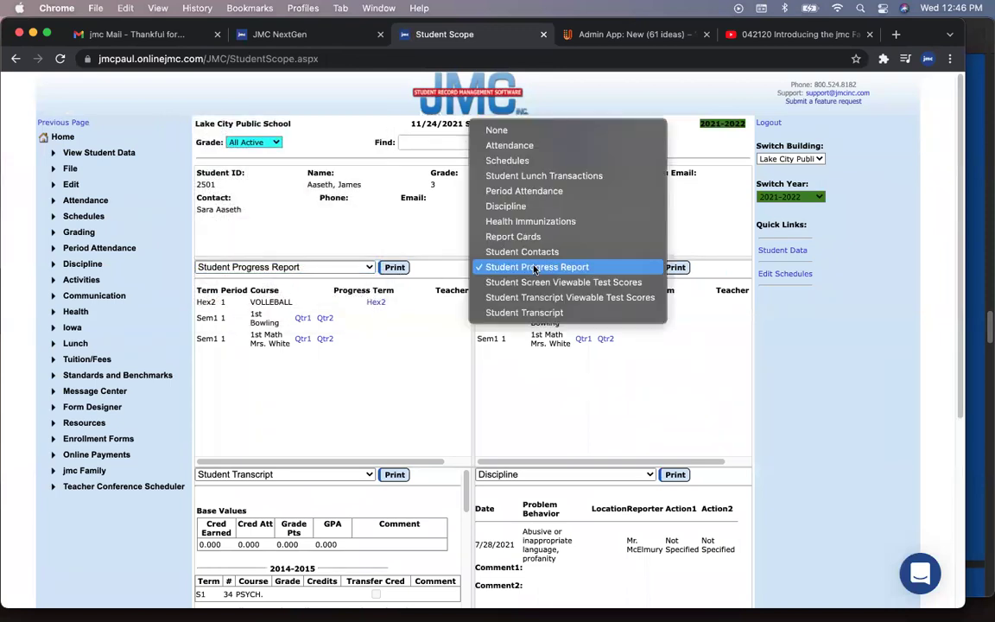
left_click(488, 160)
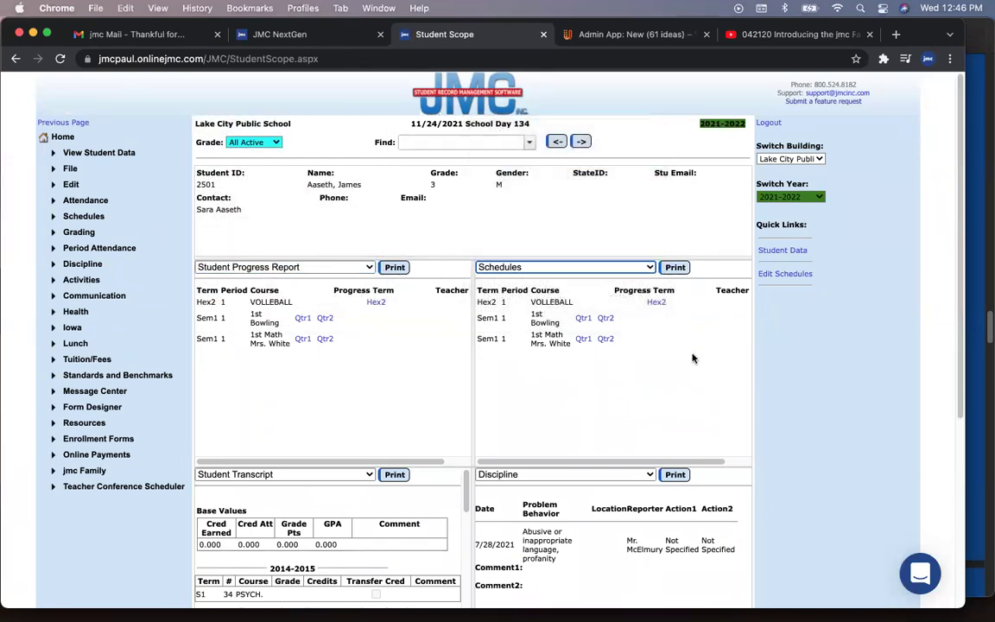
scroll(484, 324, "down", 5)
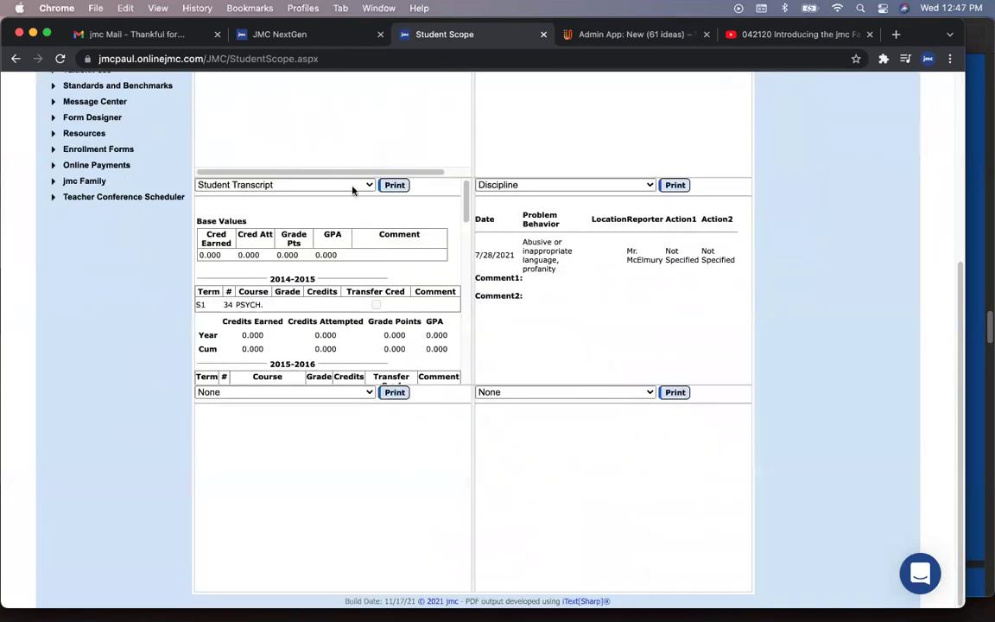
Replace the Discipline panel with Attendance, showing 133 days present
left_click(599, 184)
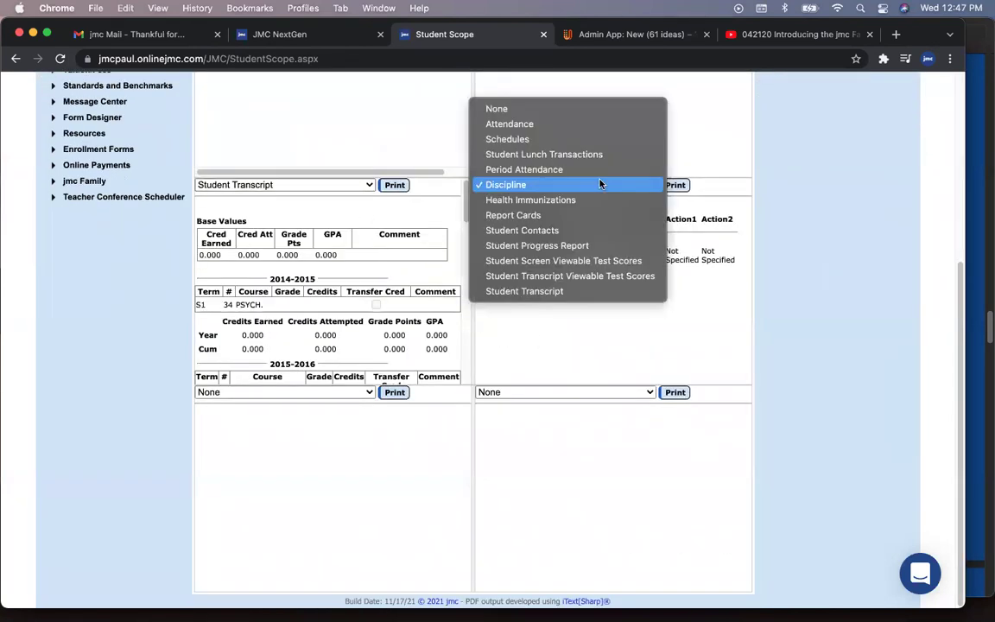
left_click(535, 123)
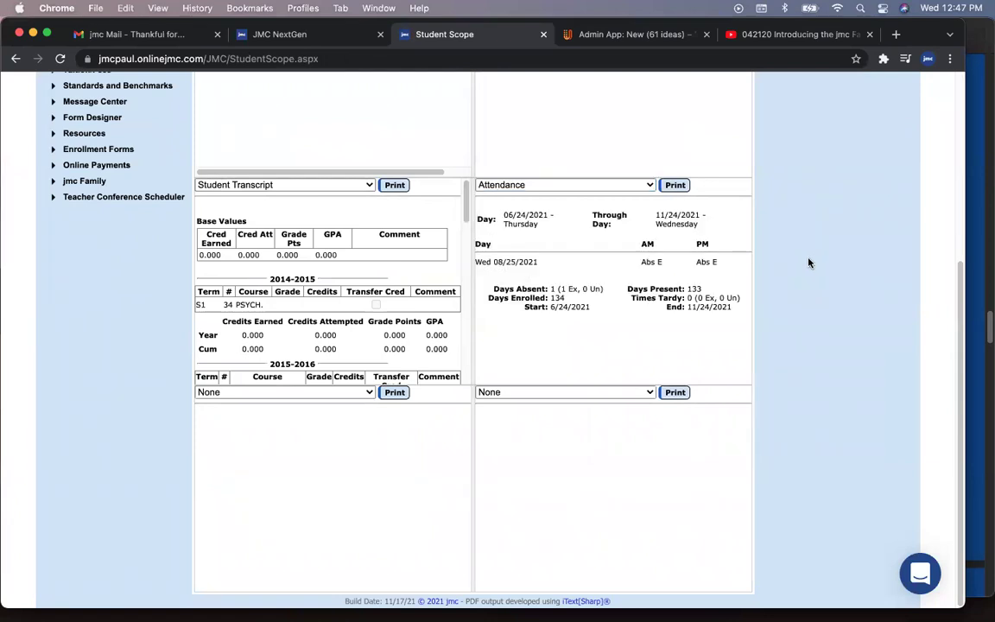
scroll(811, 343, "down", 2)
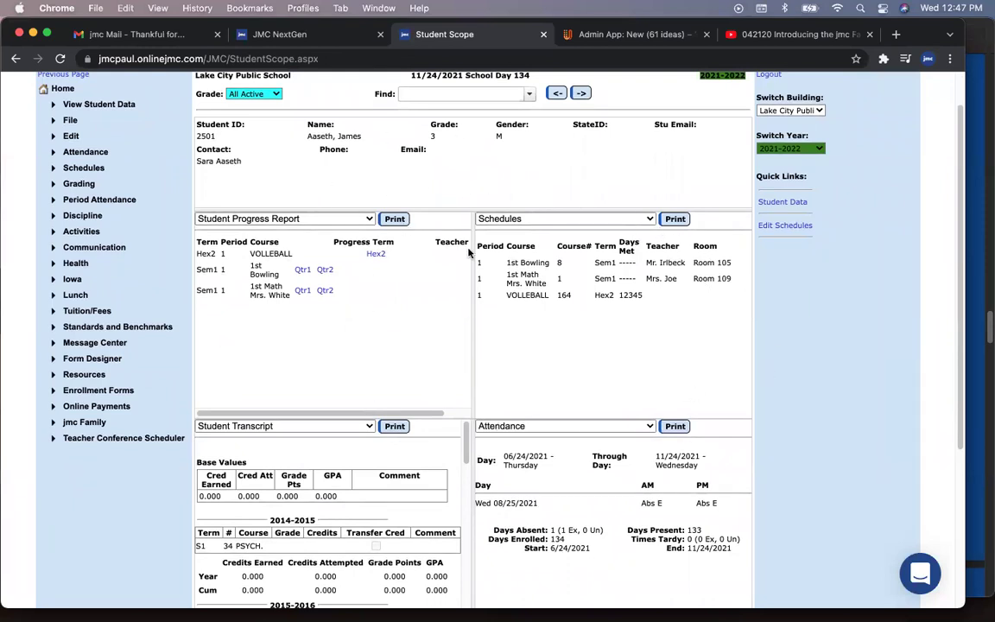
scroll(473, 256, "up", 2)
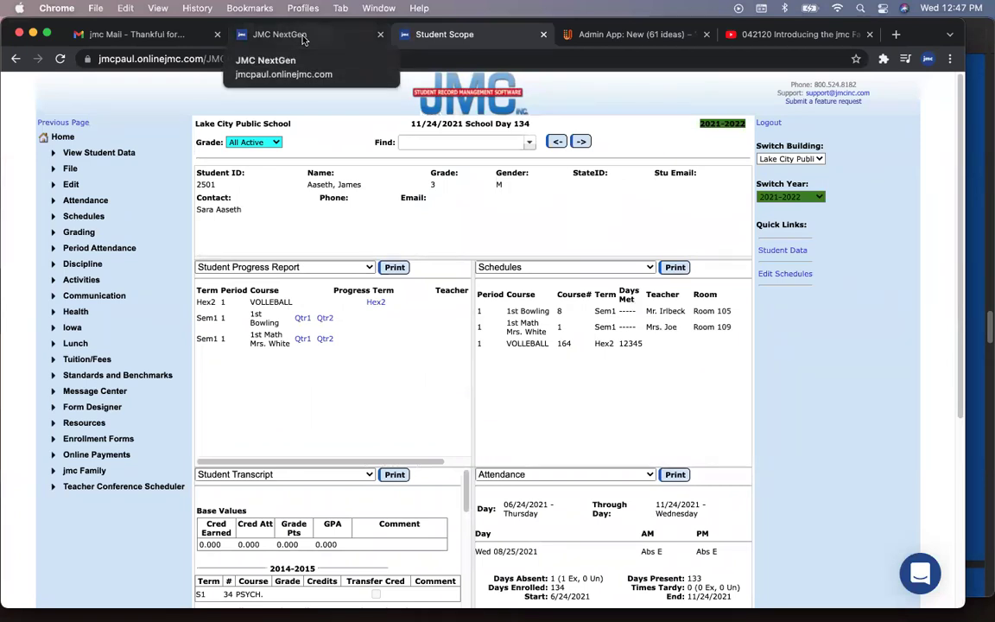
Open Grading > Reports > Report Cards in a new tab
left_click(302, 38)
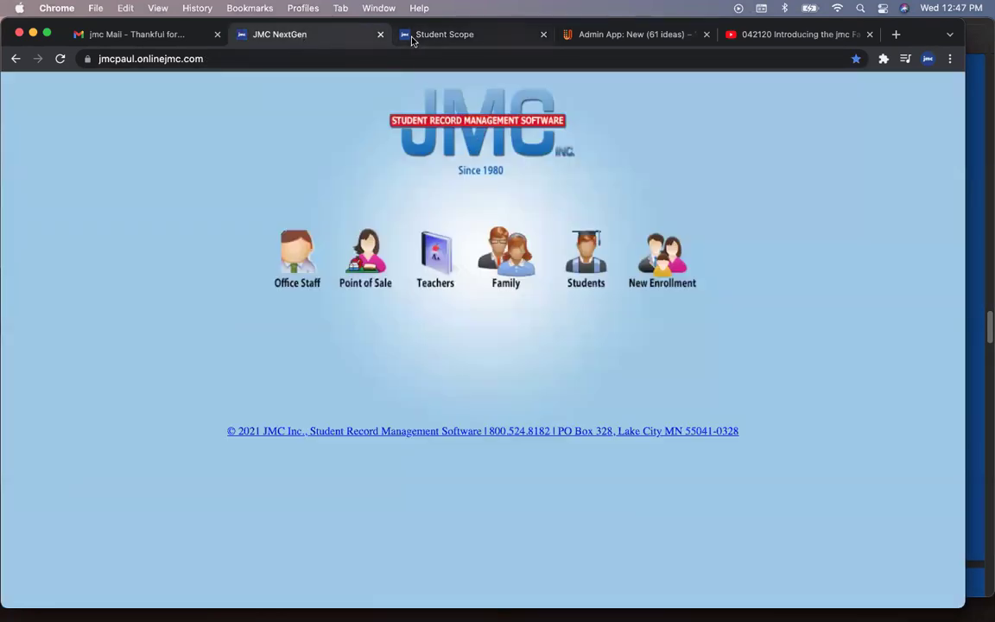
left_click(412, 39)
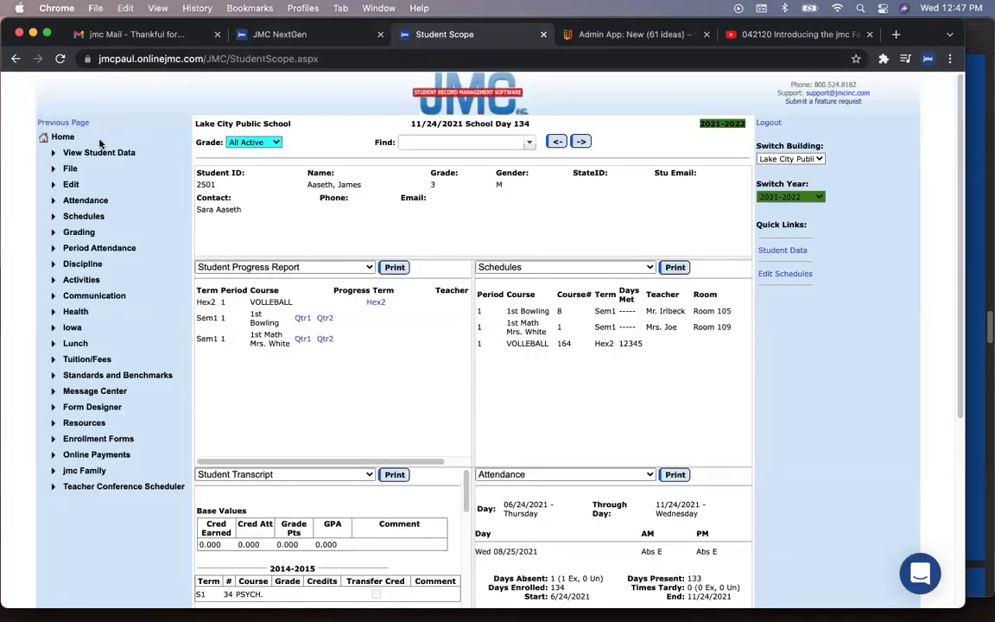
left_click(81, 231)
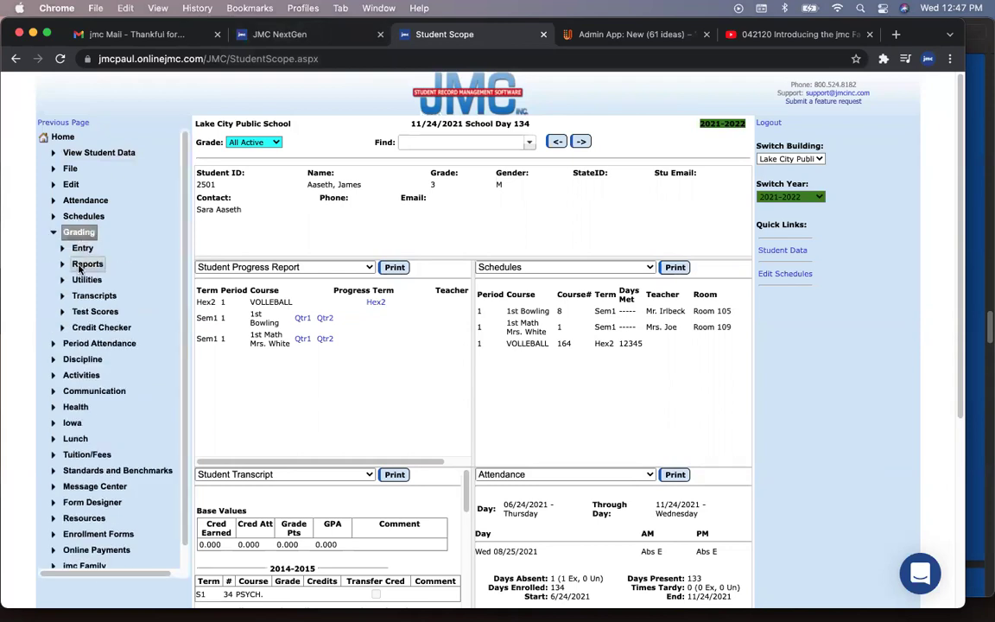
left_click(80, 266)
right_click(105, 284)
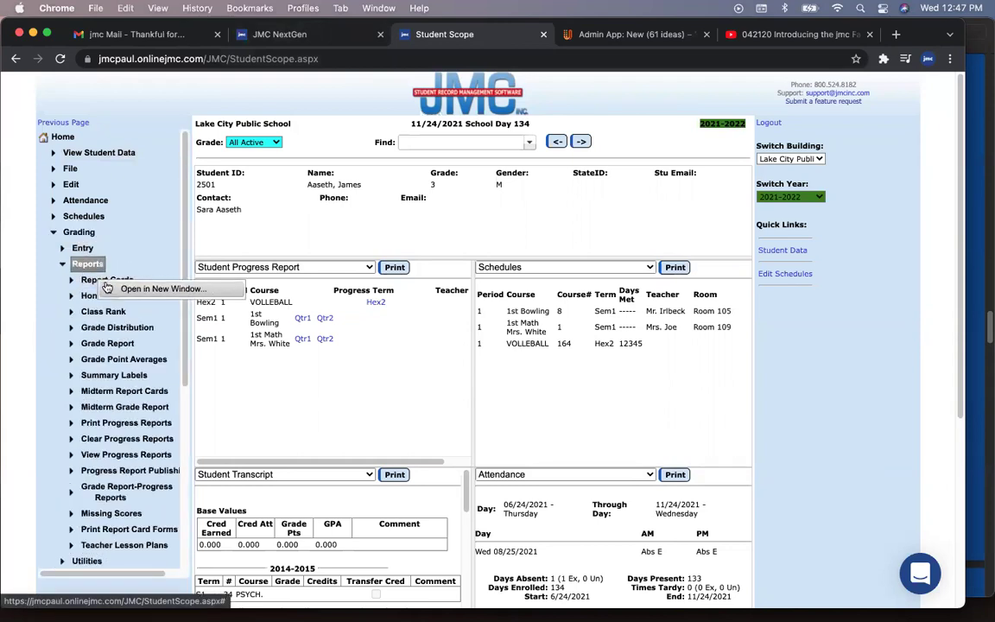
left_click(109, 288)
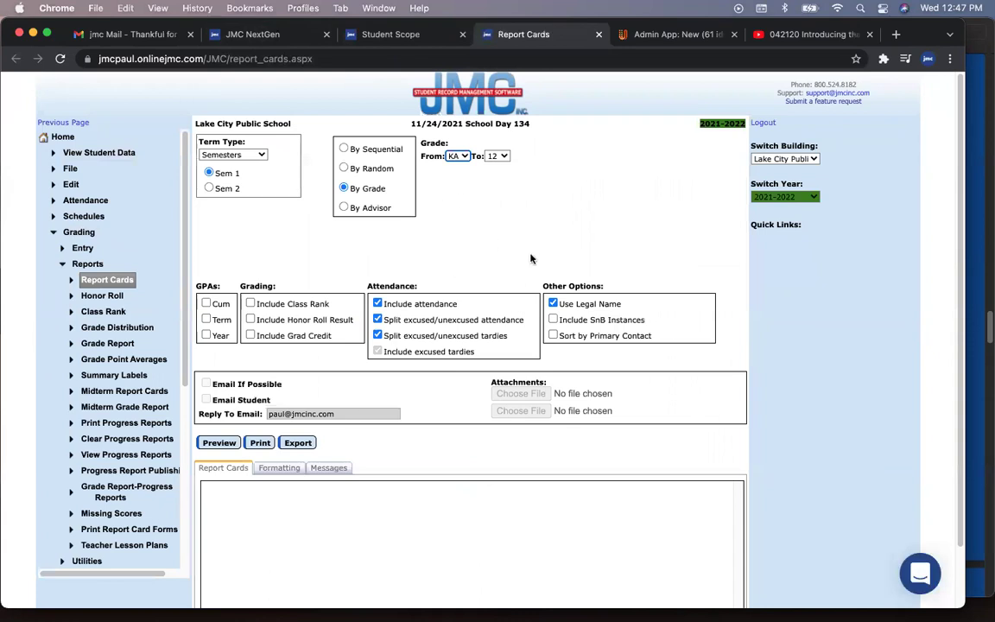
Search students for 'john' and load the matching grade 10 student's overview
left_click(380, 34)
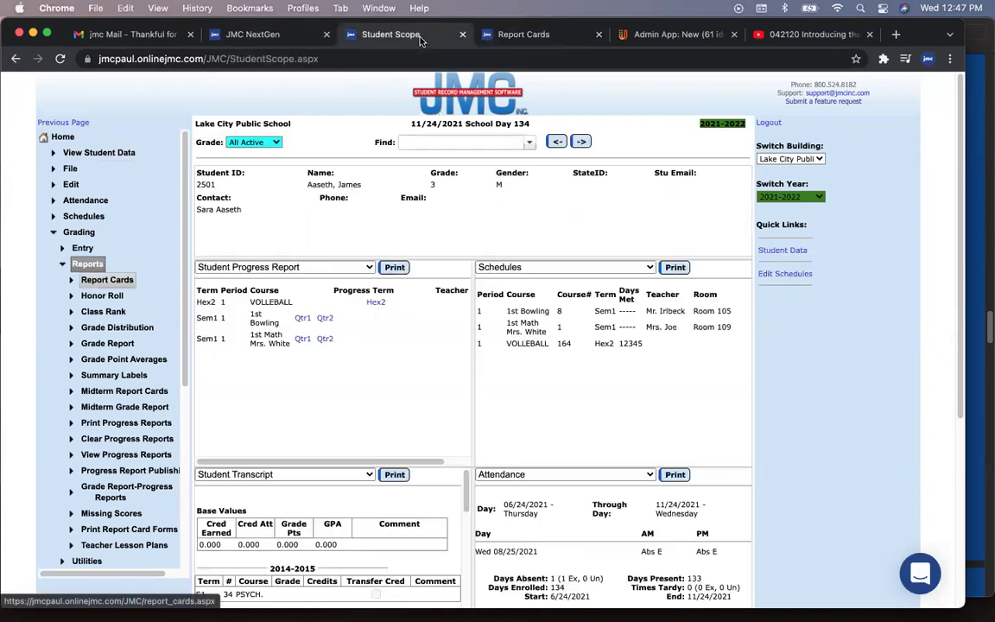
left_click(431, 142)
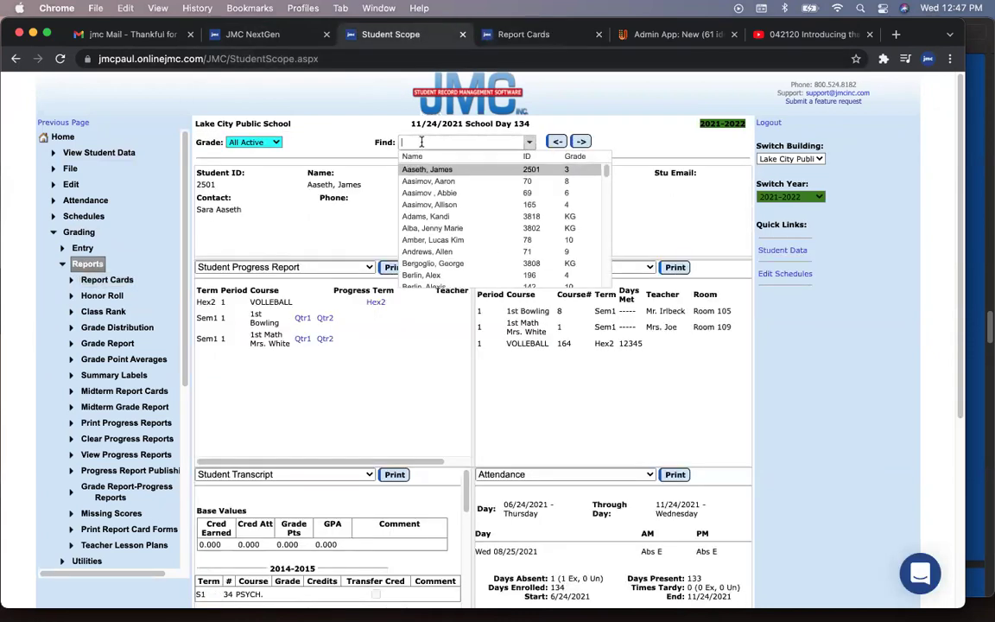
type("john")
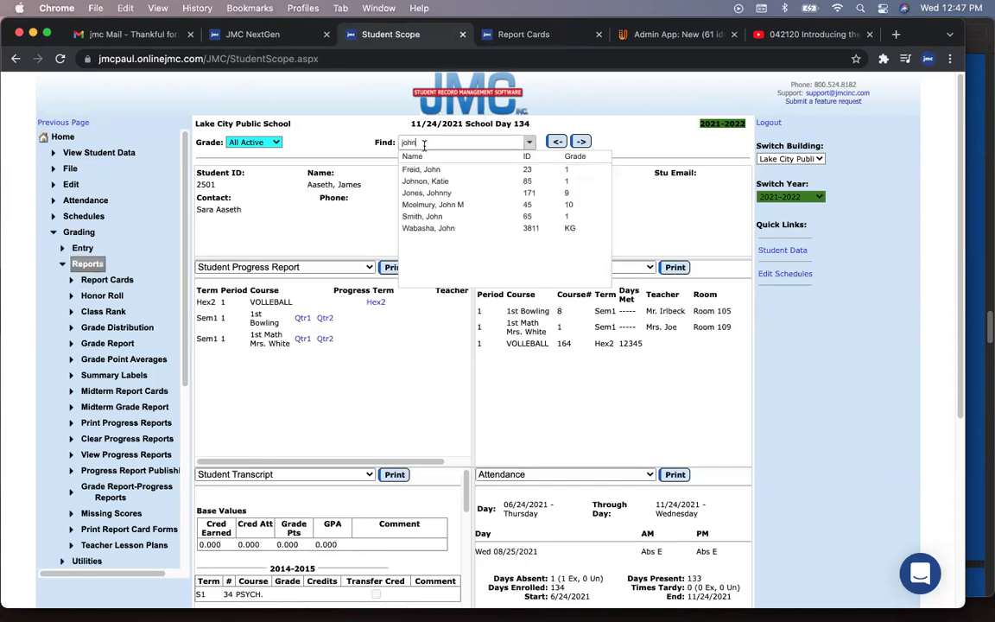
left_click(449, 204)
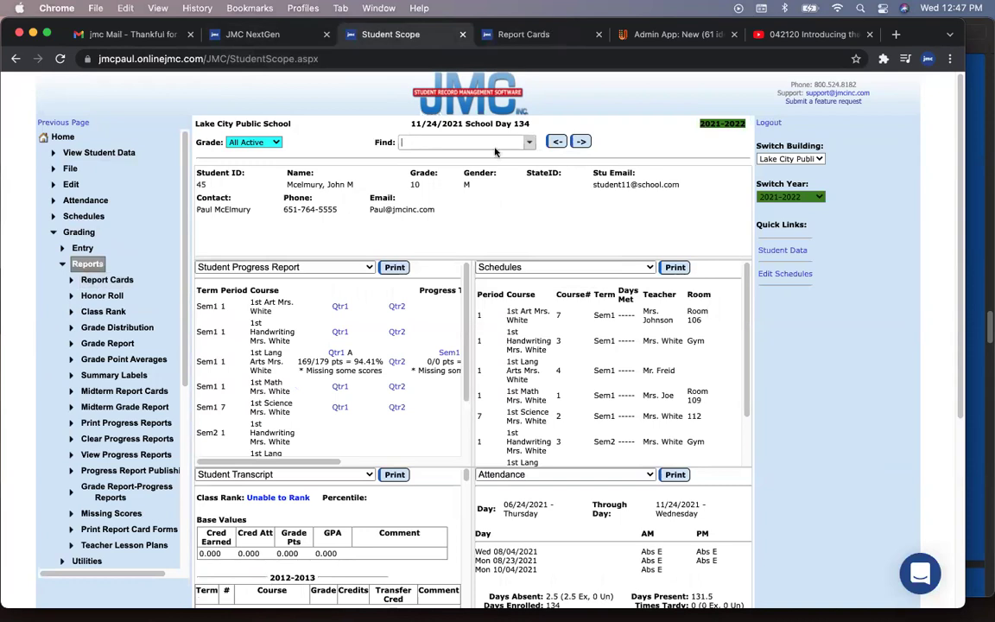
Open Health > Visit Log for a kindergarten student and start a new visit entry
left_click(526, 34)
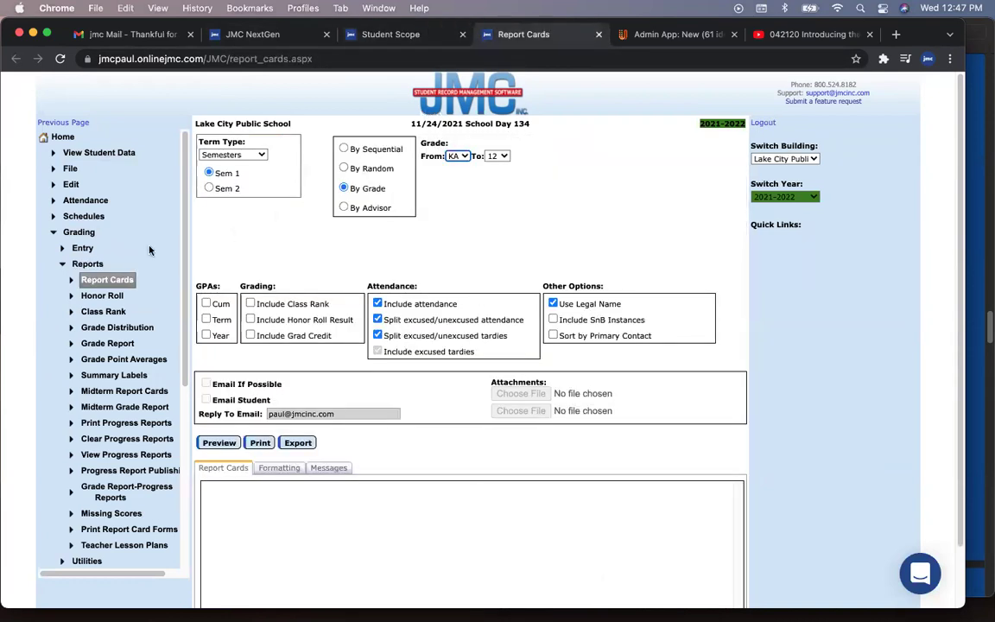
left_click(89, 263)
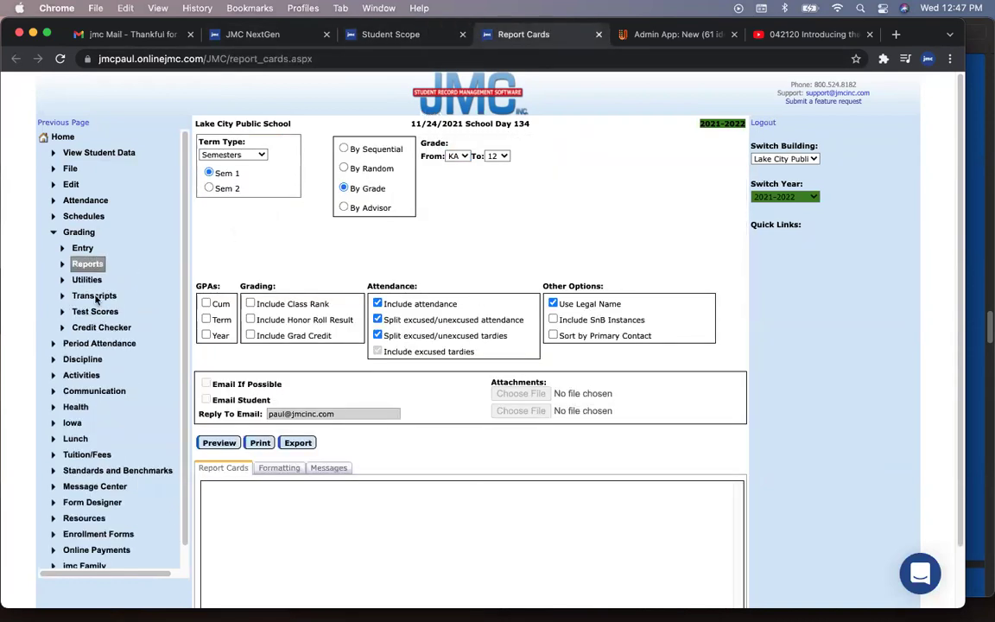
left_click(71, 406)
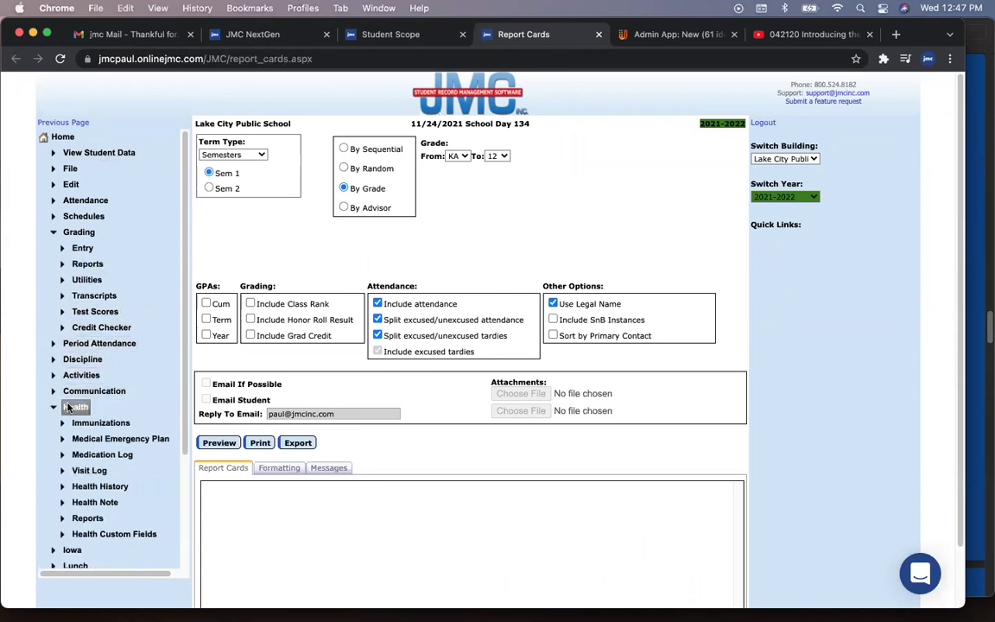
left_click(85, 470)
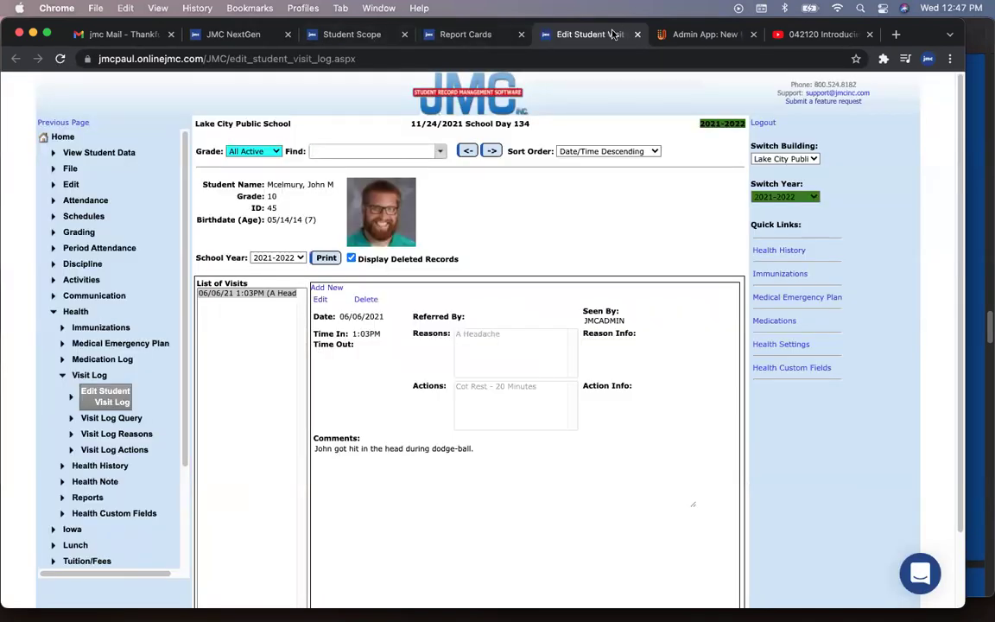
left_click(438, 152)
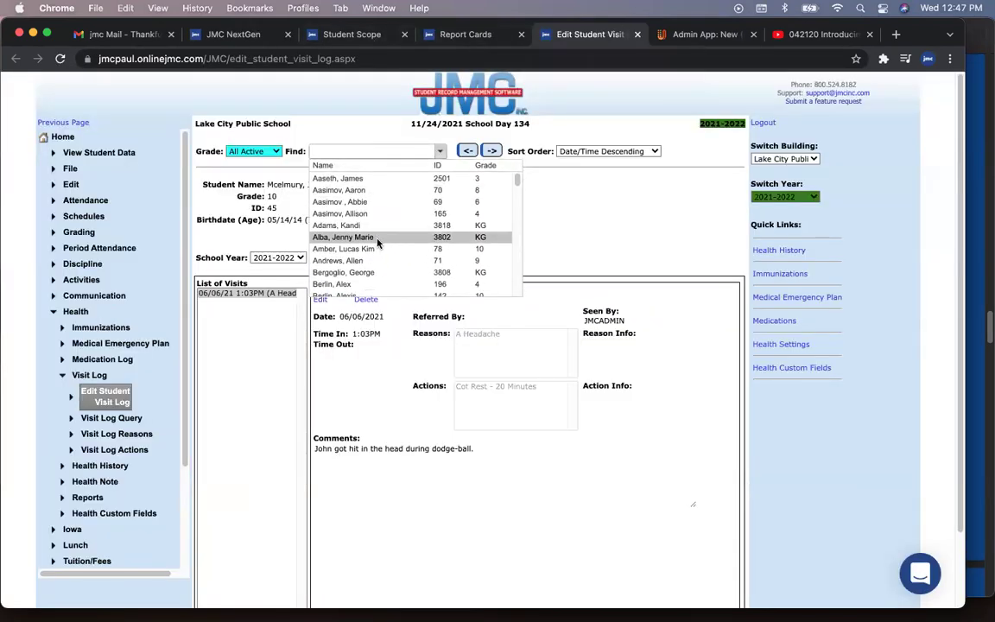
left_click(341, 213)
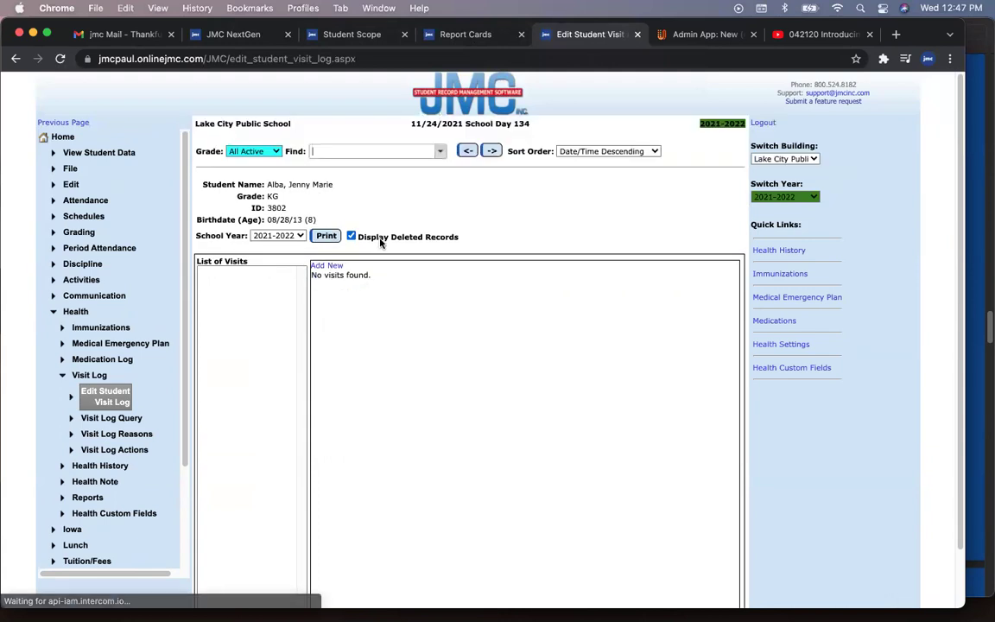
left_click(322, 265)
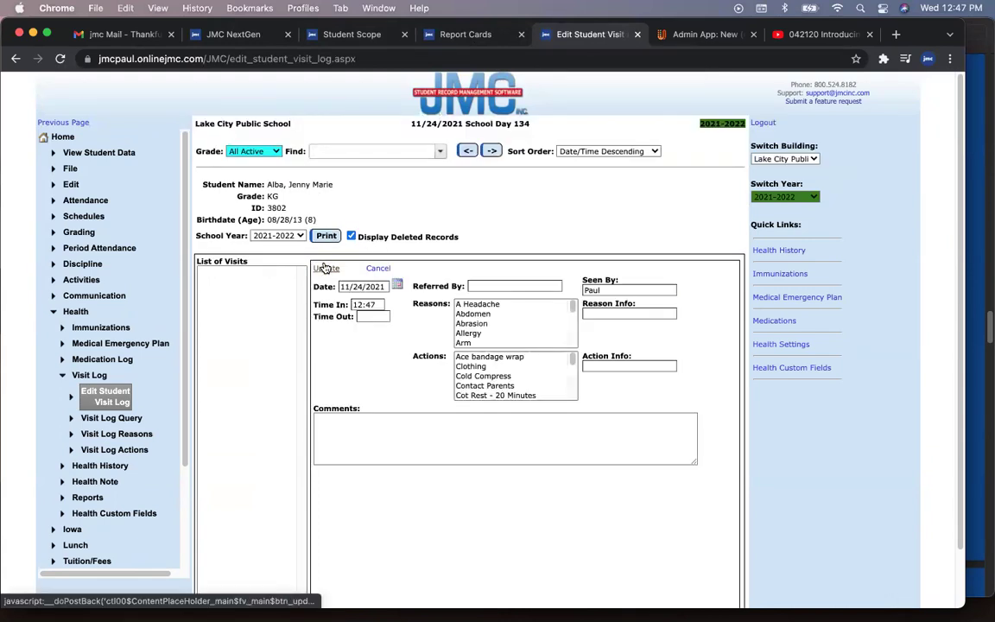
Load a grade 9 student's overview, then bring the slide deck back to the front
left_click(458, 35)
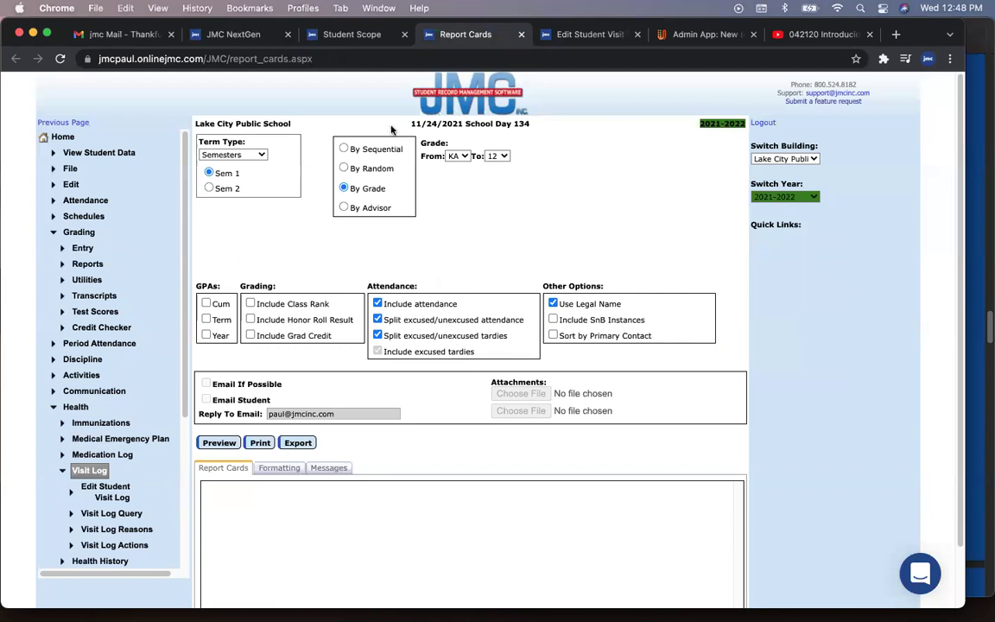
left_click(353, 37)
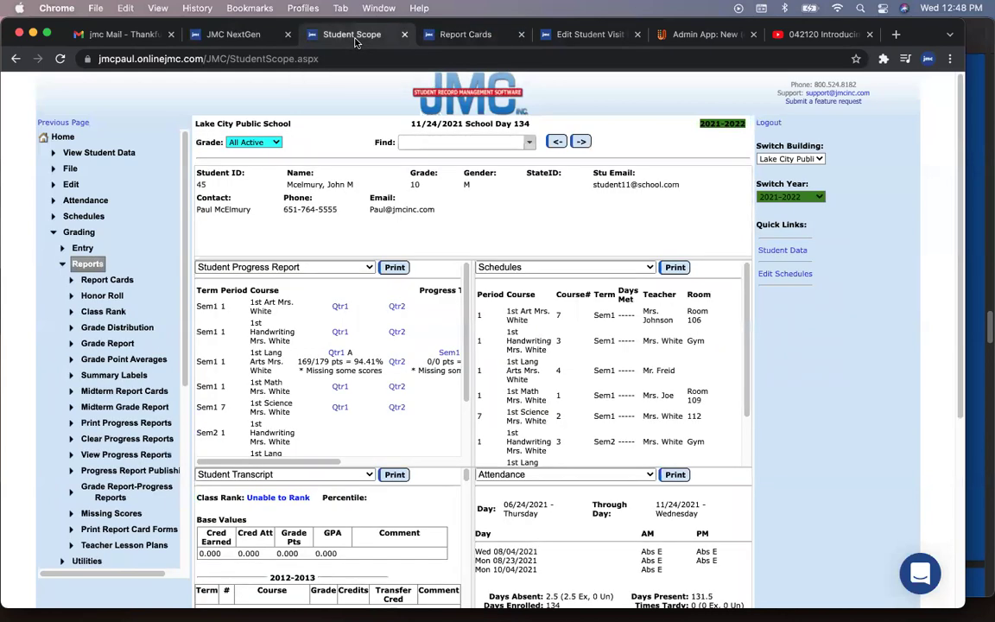
left_click(510, 142)
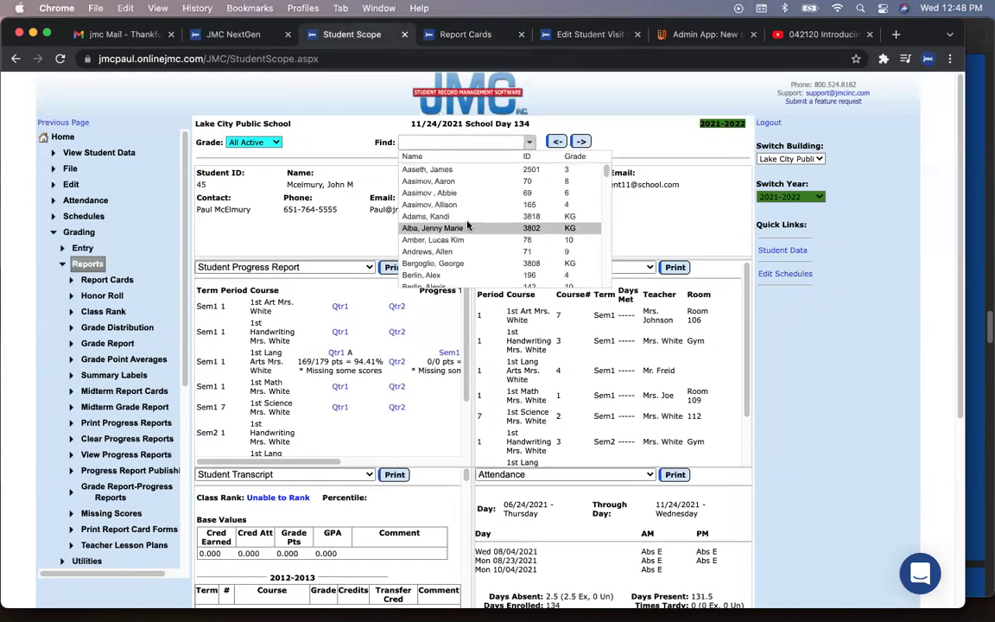
left_click(483, 246)
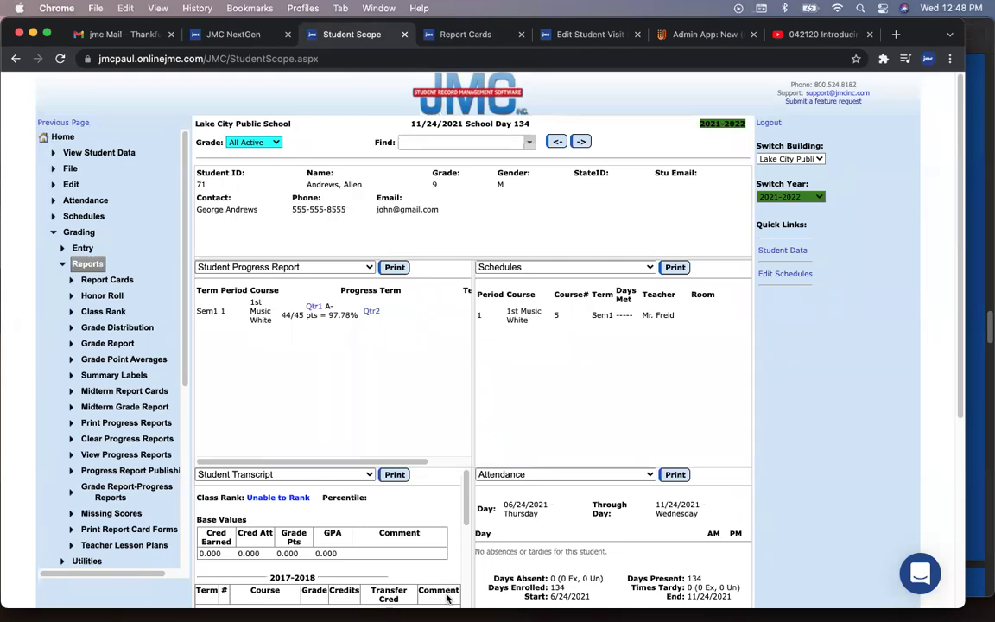
left_click(969, 337)
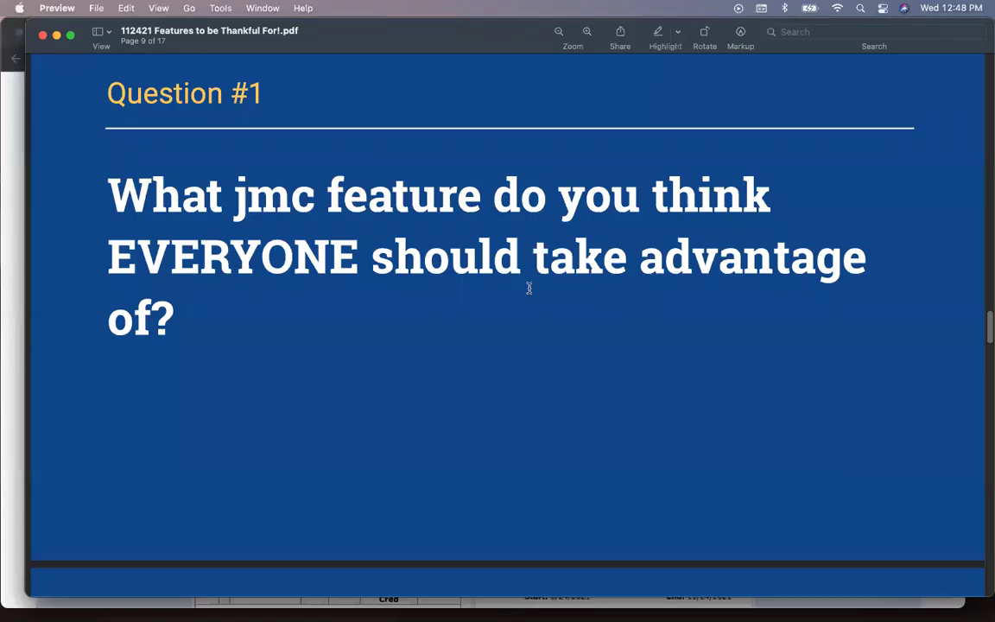
Show the deck full screen, advance to the Question #3 slide, then exit full screen
left_click(158, 7)
left_click(230, 408)
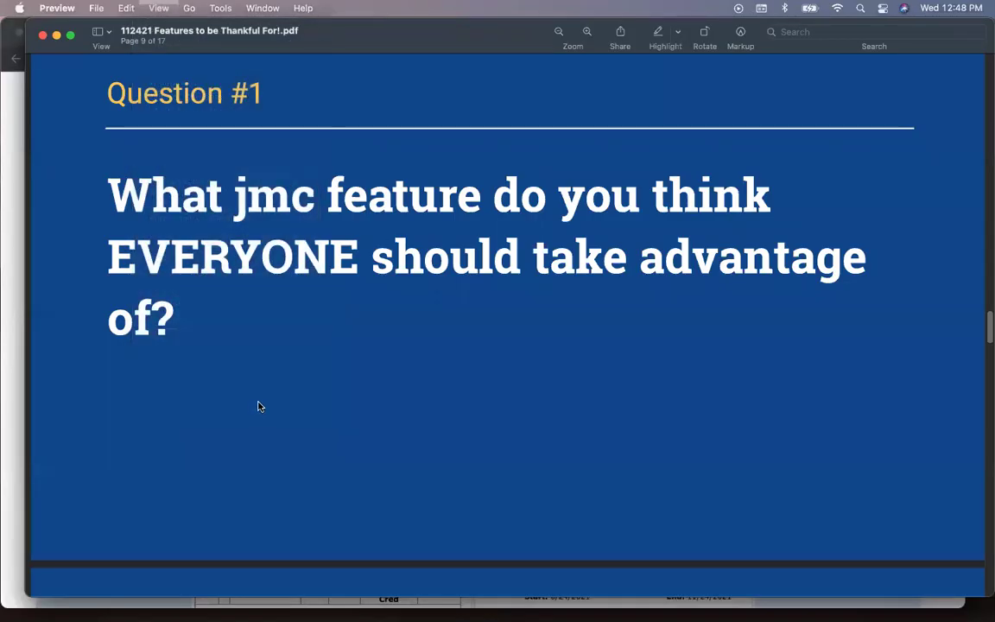
key("Right")
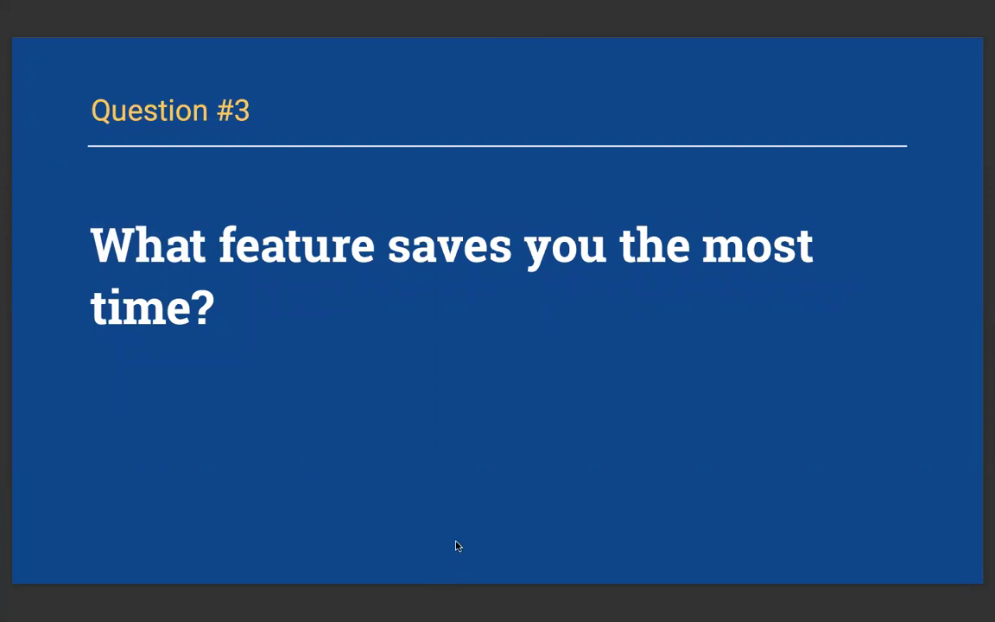
key("Escape")
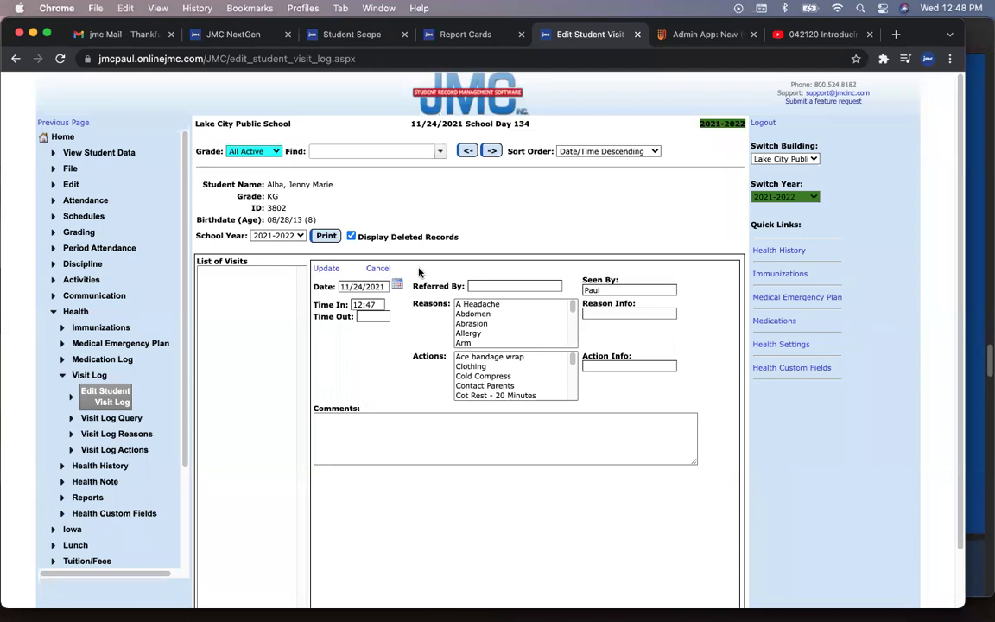
From View Student Data, open Attendance > Student > Lists to start a new student report
left_click(66, 151)
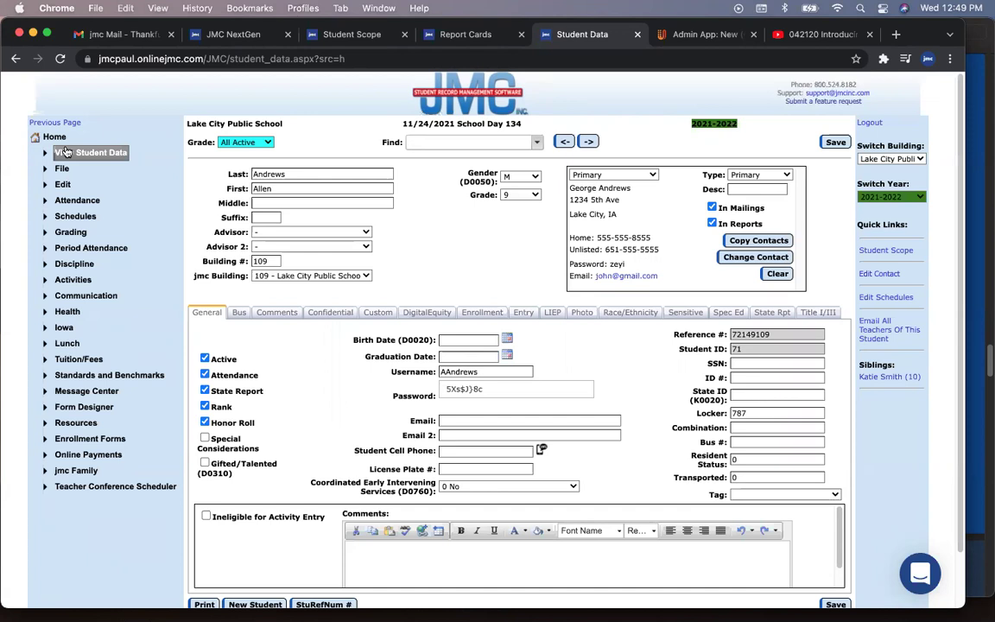
left_click(69, 200)
left_click(66, 218)
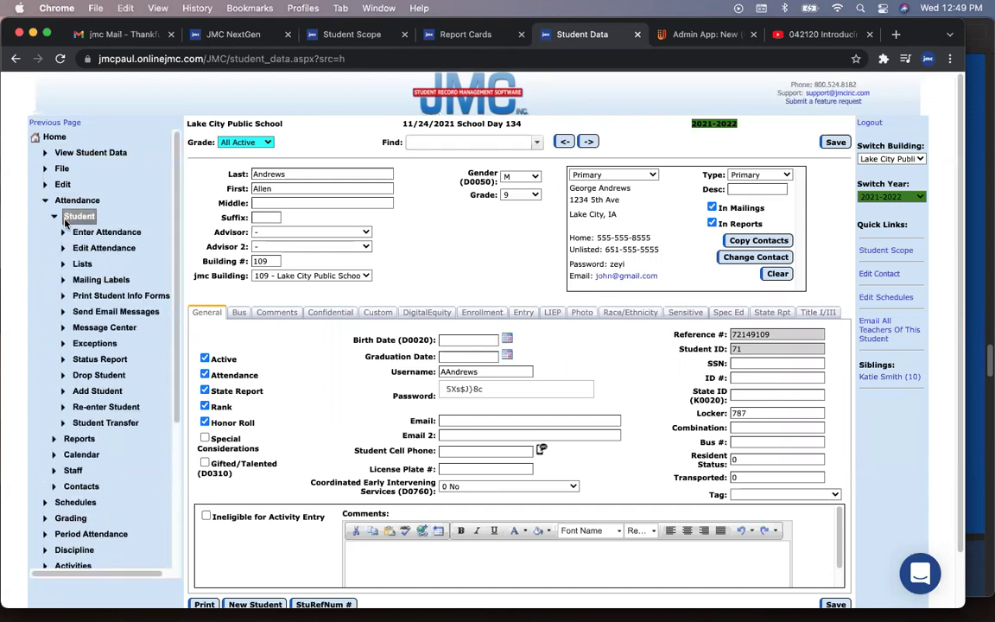
left_click(80, 264)
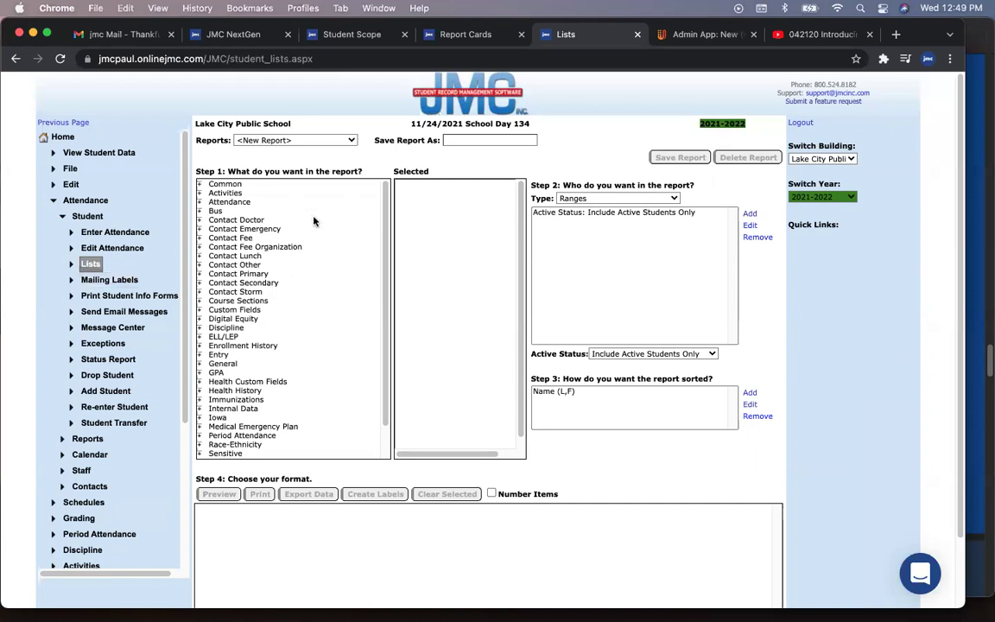
Expand Common and move Grade and Name (First Last) into the report's Selected fields
left_click(198, 184)
left_click(230, 211)
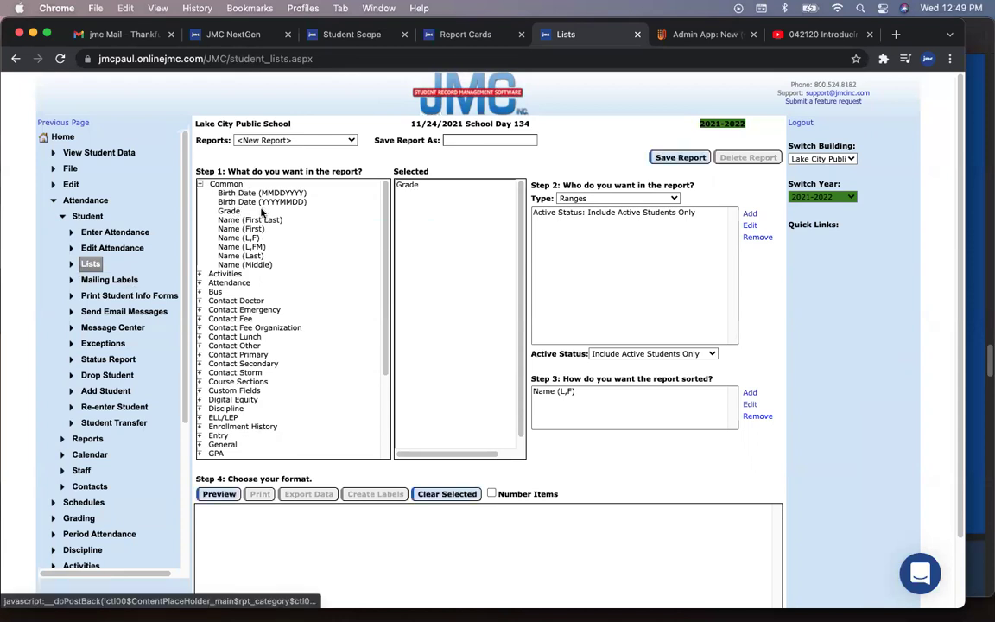
left_click(250, 220)
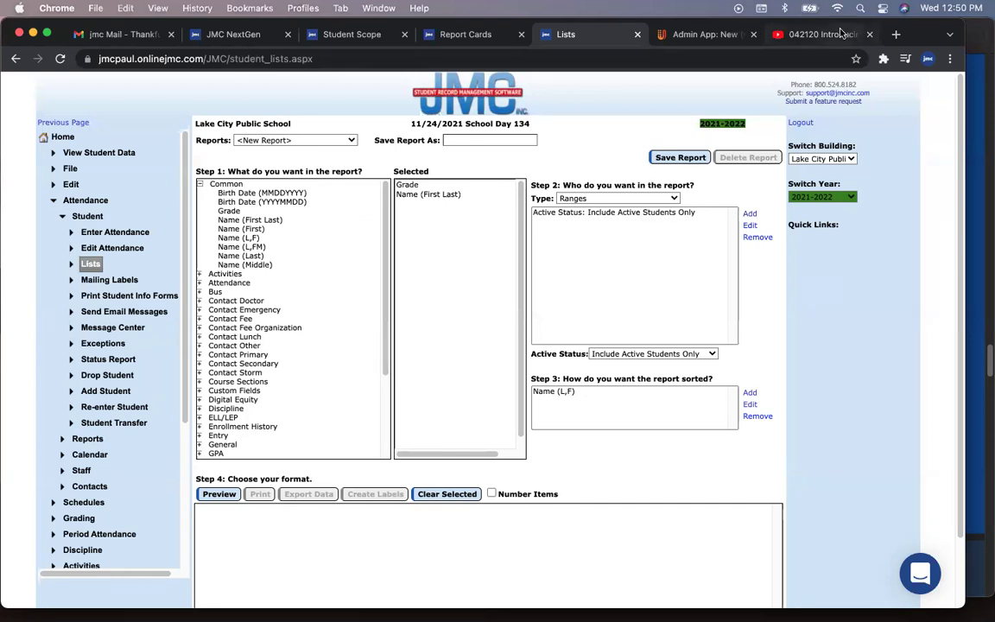
Return to the jmc training channel's Videos grid on YouTube, browse it, and open channel search
left_click(803, 35)
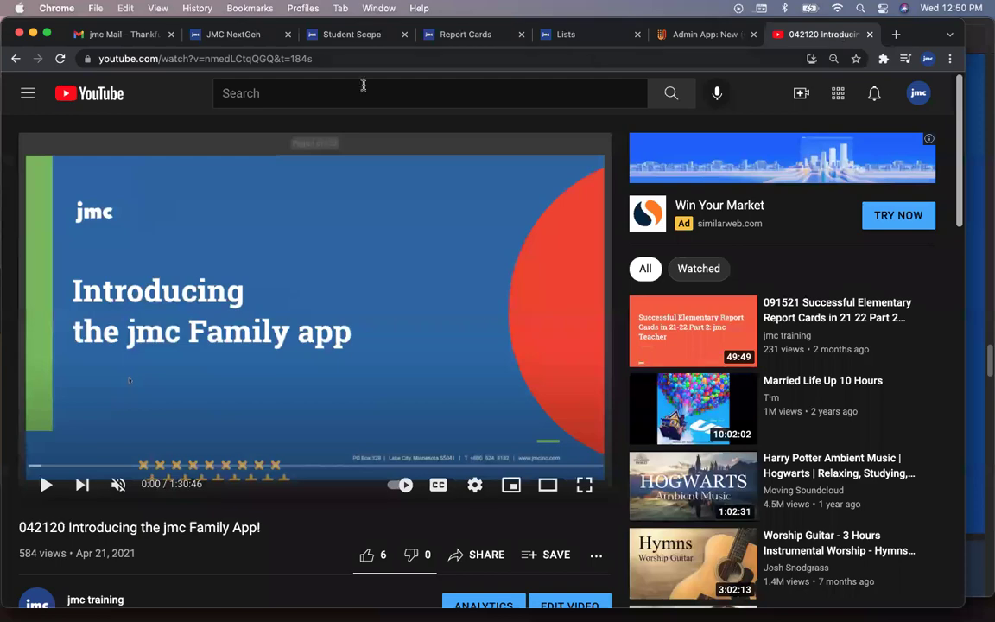
left_click(16, 58)
scroll(67, 440, "down", 3)
scroll(71, 442, "down", 5)
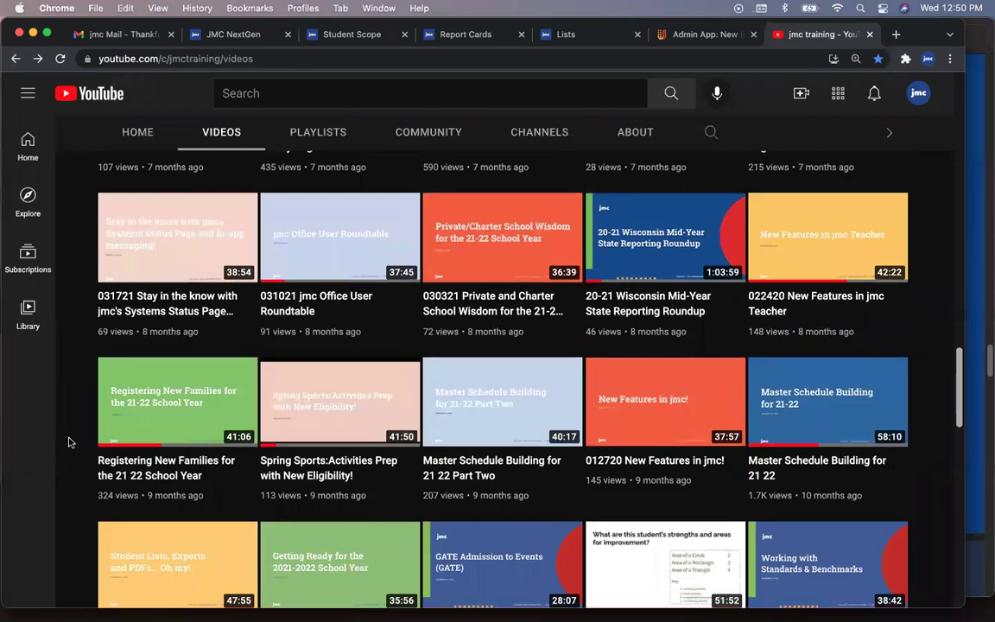
scroll(71, 442, "down", 3)
scroll(70, 442, "up", 3)
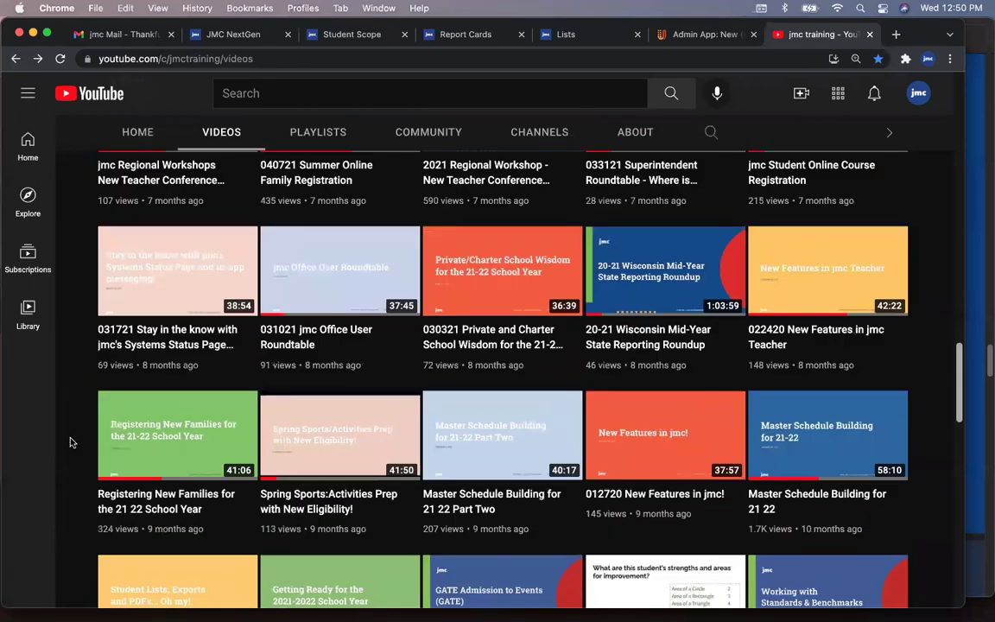
scroll(71, 442, "down", 5)
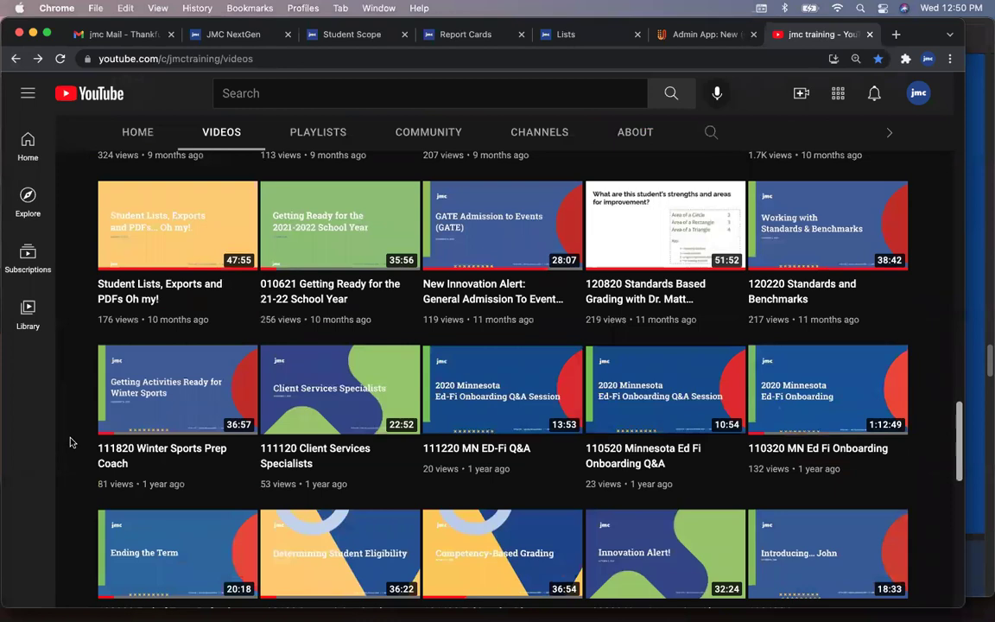
scroll(104, 443, "up", 2)
left_click(711, 132)
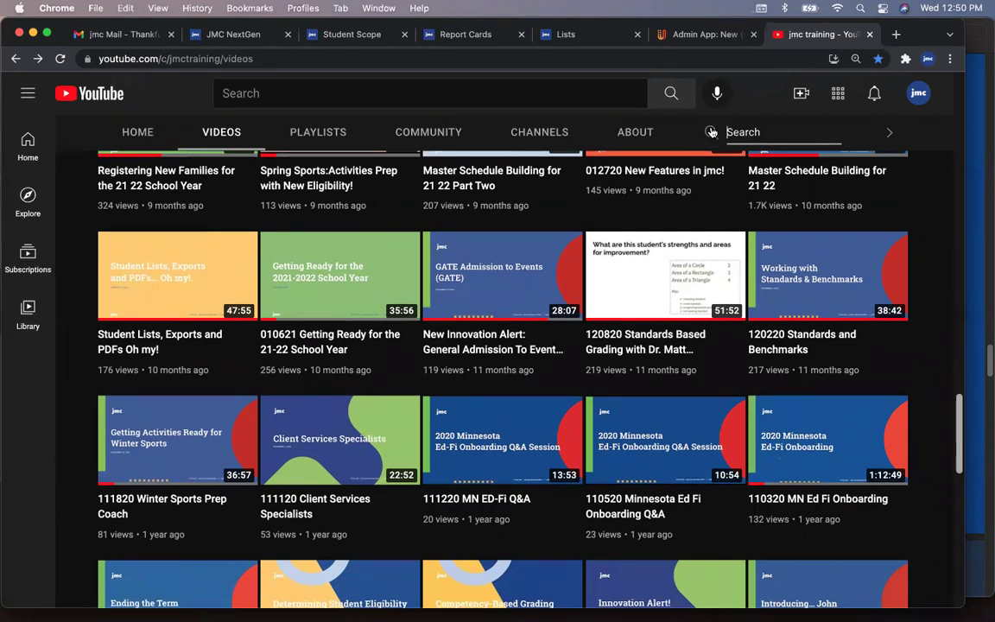
Back in JMC, open Grading > Transcripts > Edit Student Transcripts from the student data page
mouse_move(154, 346)
left_click(434, 34)
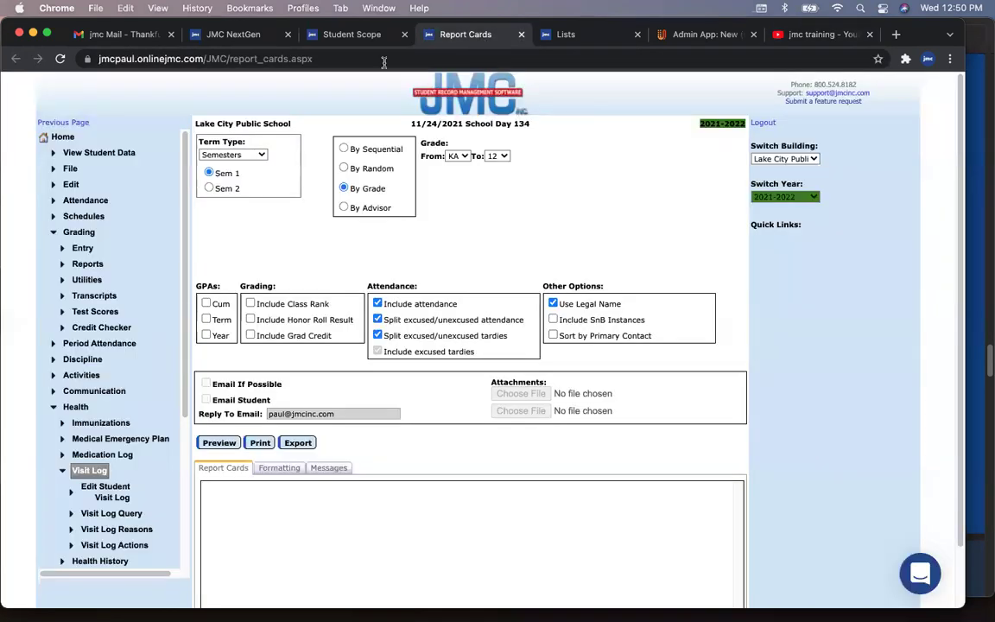
left_click(80, 152)
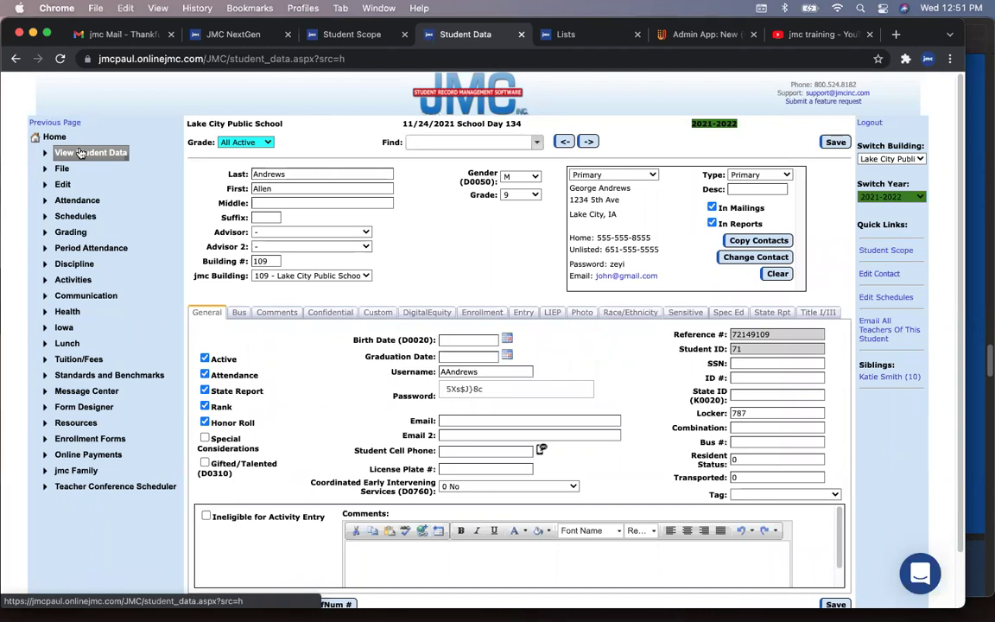
left_click(71, 232)
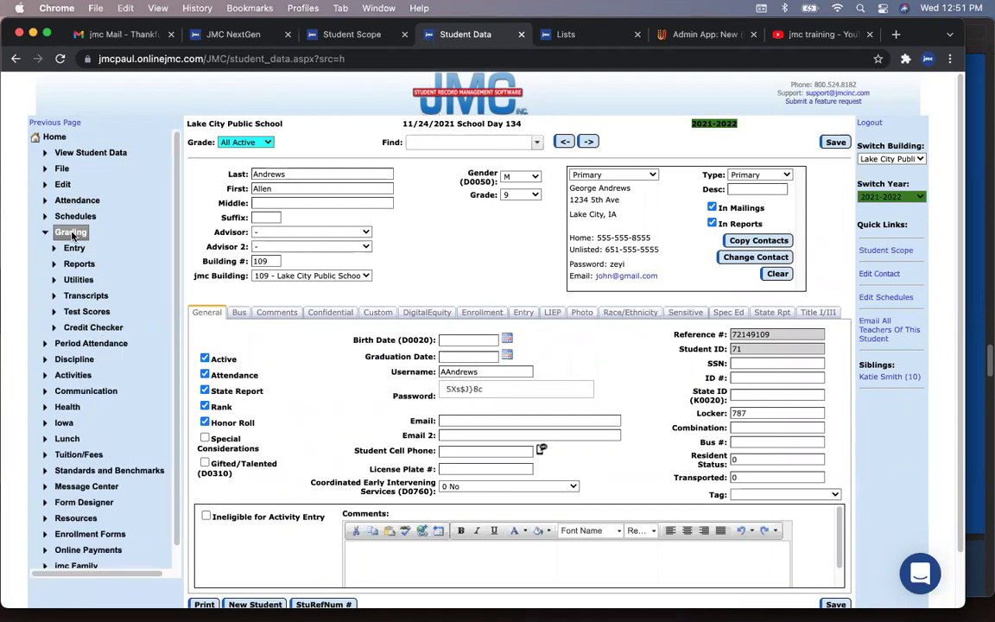
left_click(86, 295)
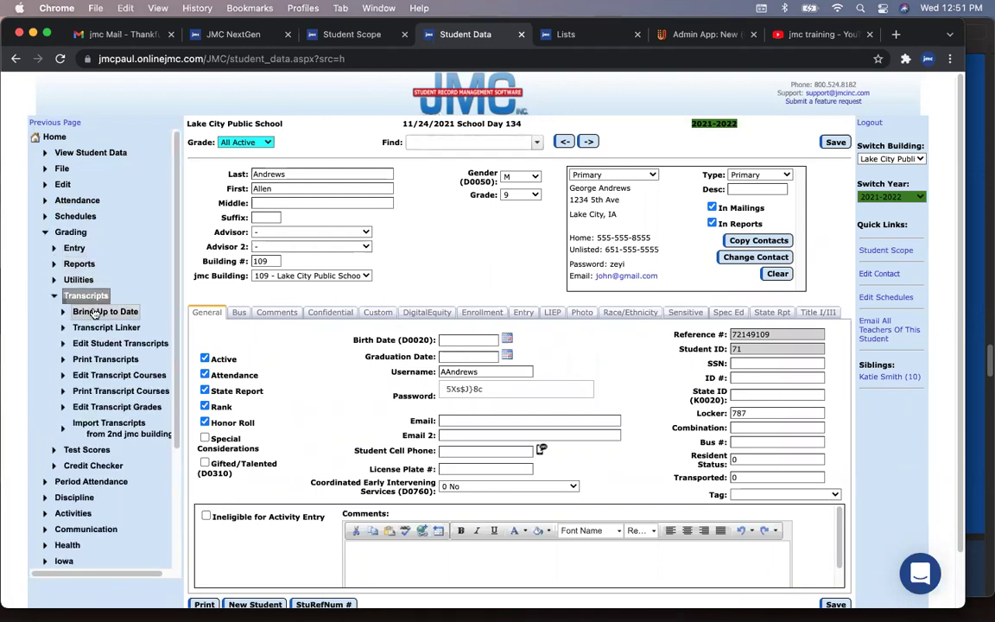
left_click(104, 343)
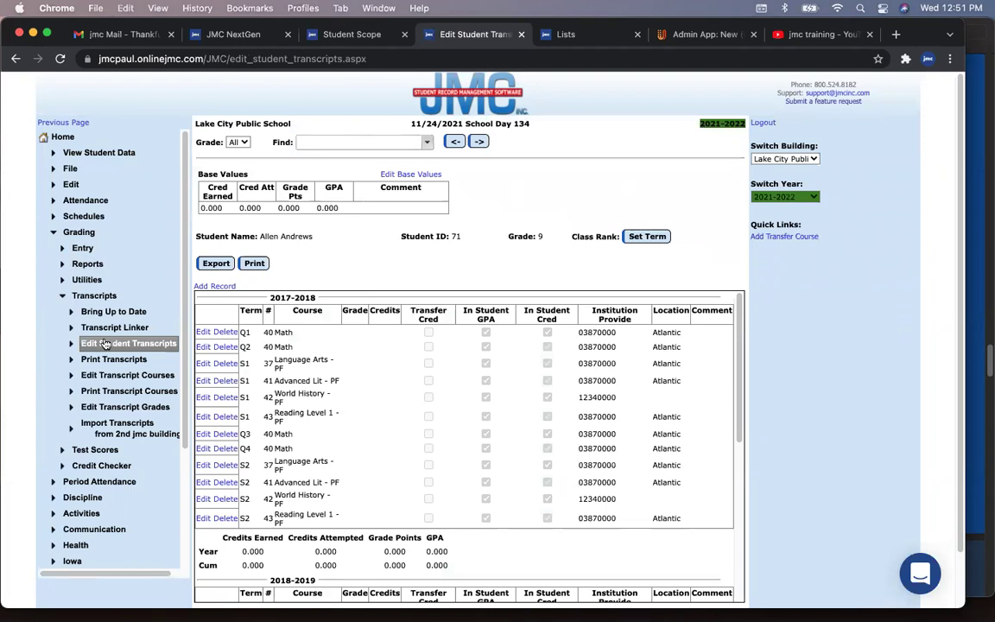
Load the chosen student's transcript and start a new record row with term S1
type("mce")
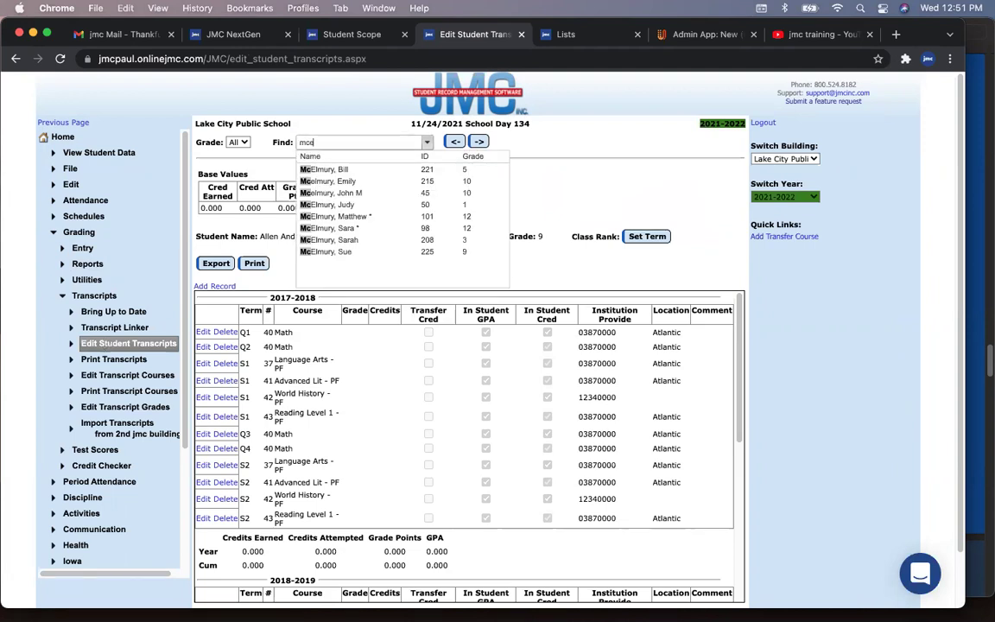
left_click(337, 193)
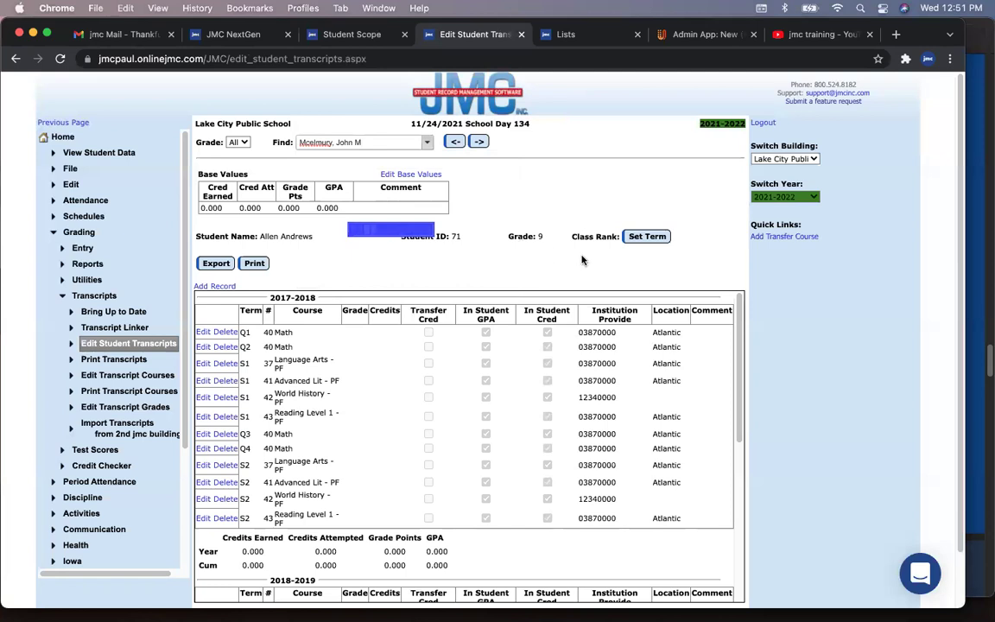
left_click(765, 237)
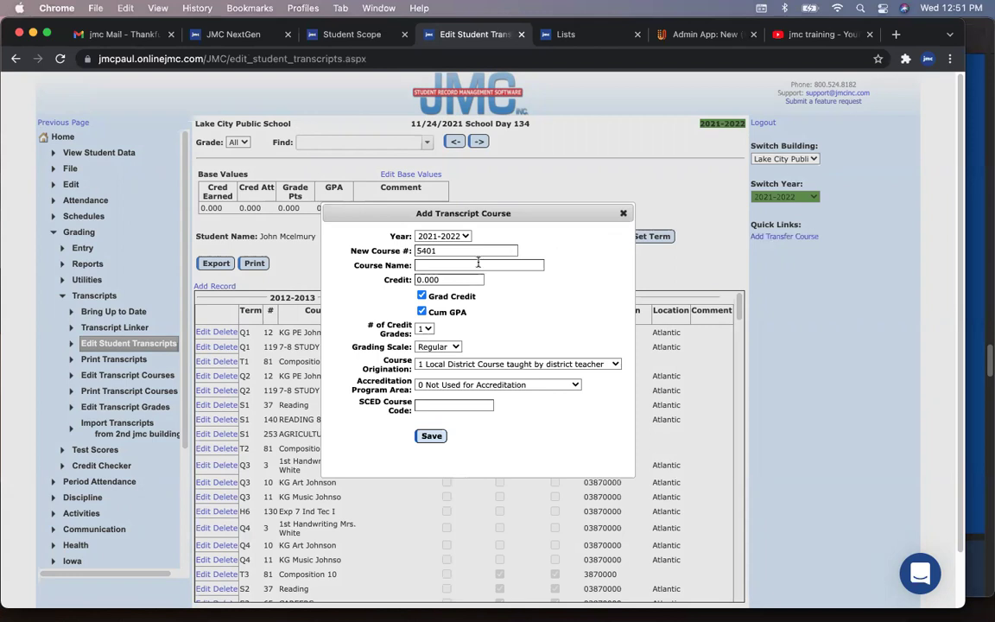
left_click(623, 213)
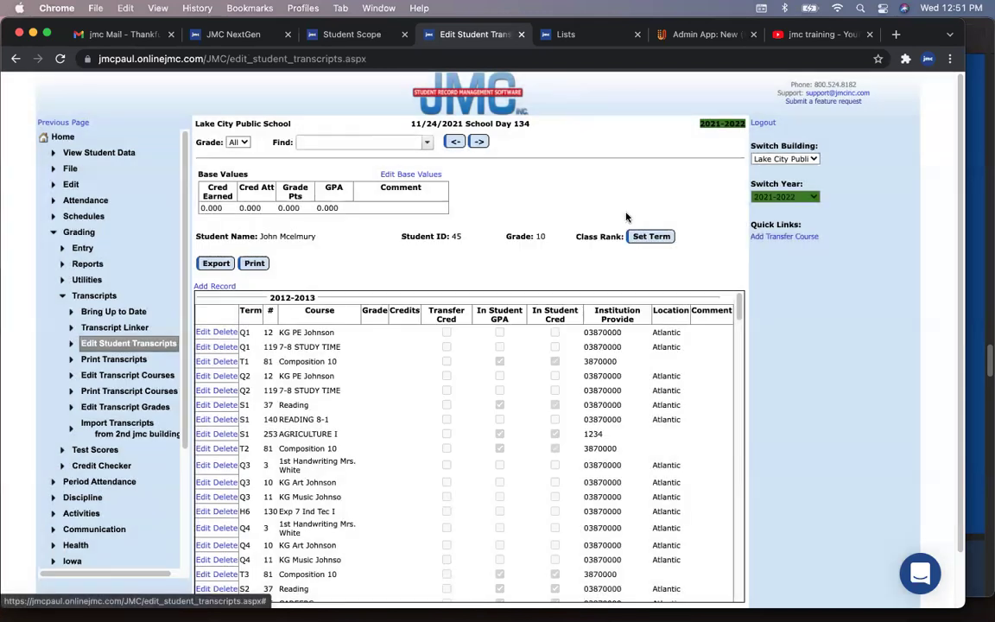
left_click(214, 285)
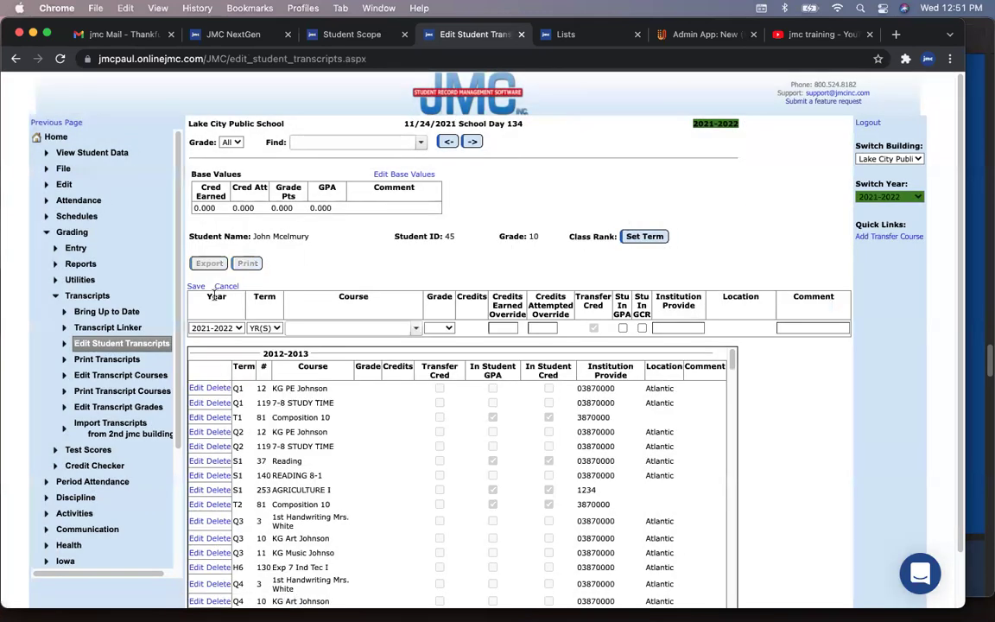
left_click(270, 328)
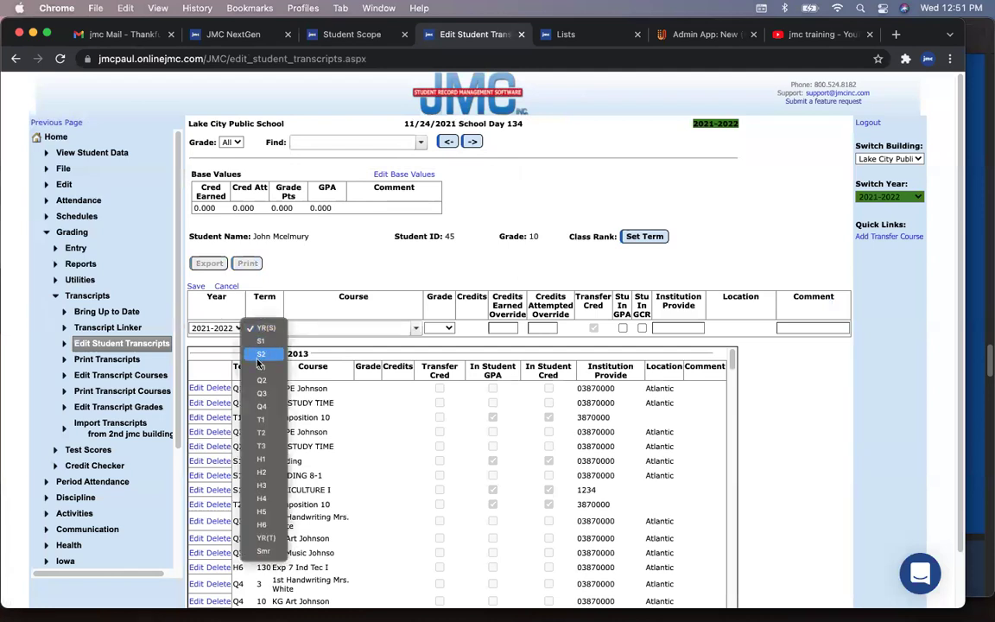
left_click(263, 340)
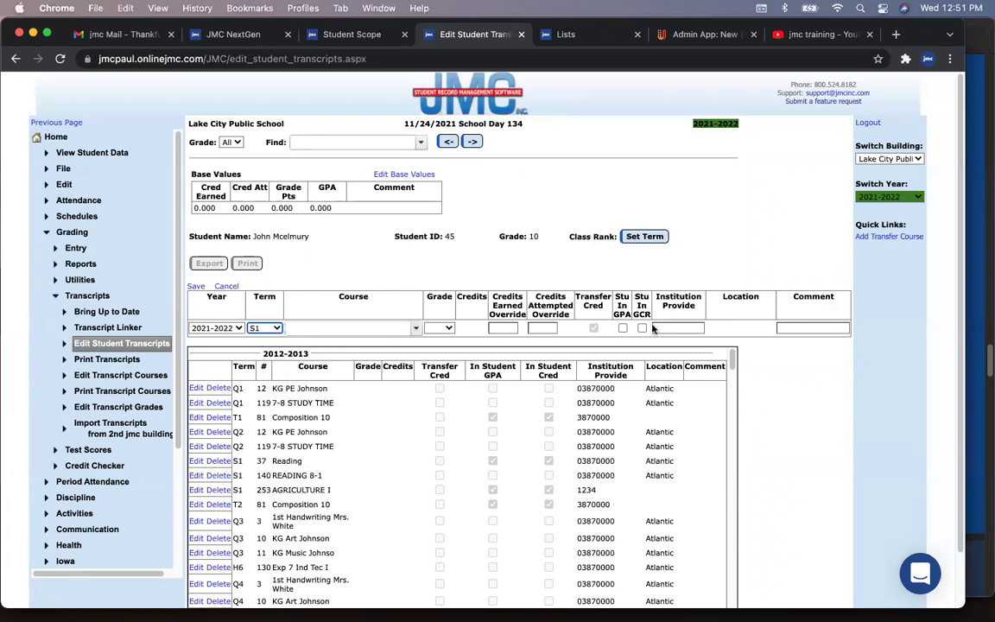
Add the PSEO Chemistry course with 1.000 credit to the new transcript record
left_click(898, 237)
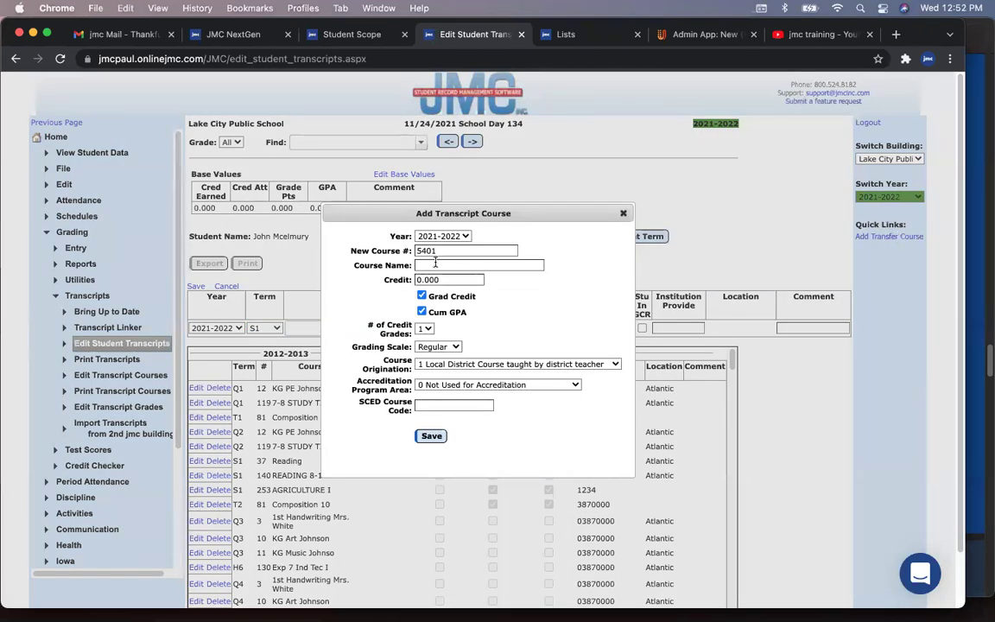
left_click(437, 265)
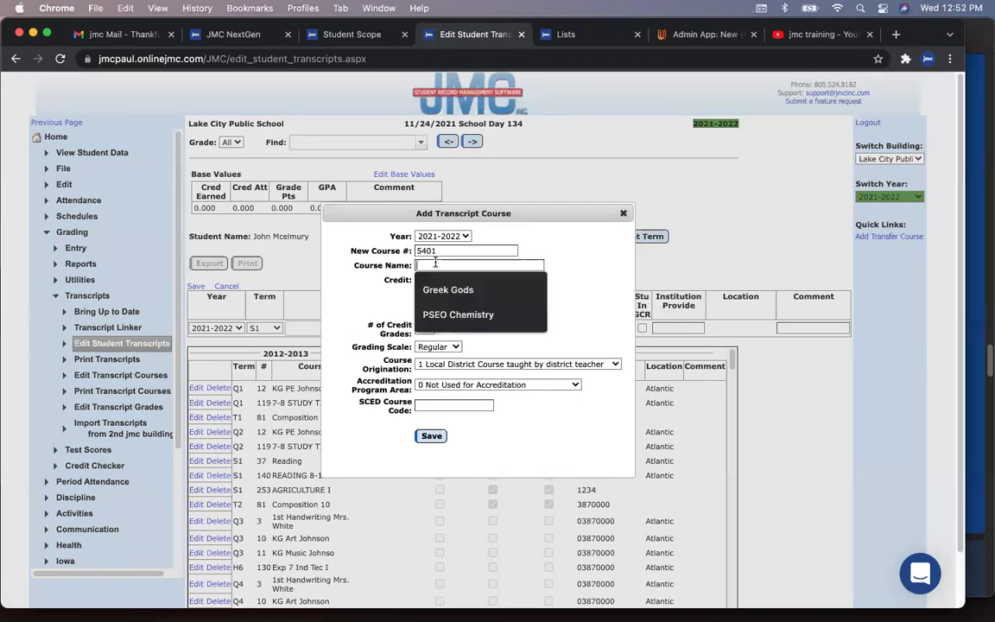
left_click(446, 316)
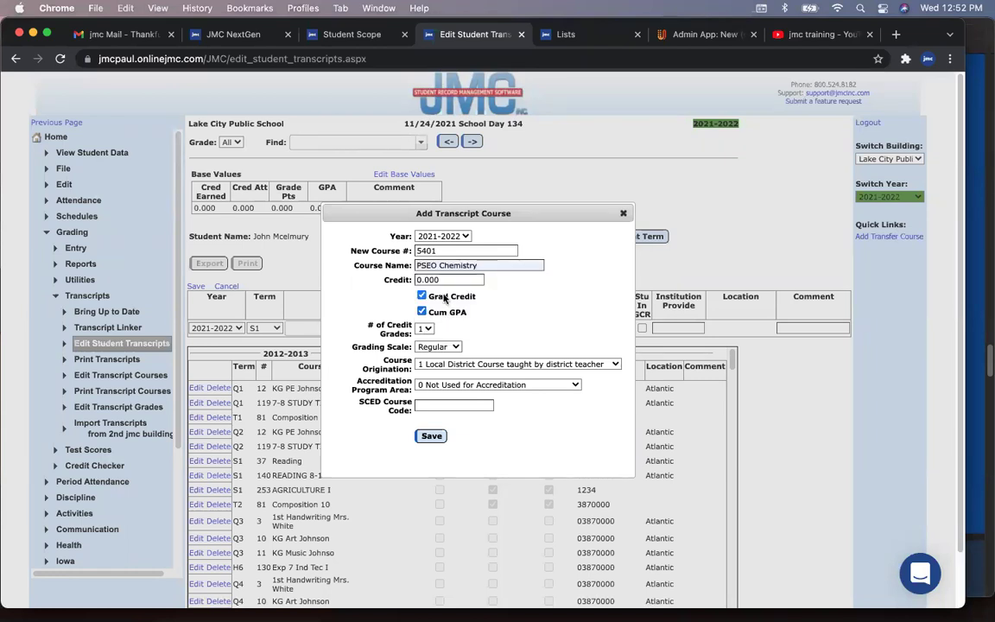
type("1.0")
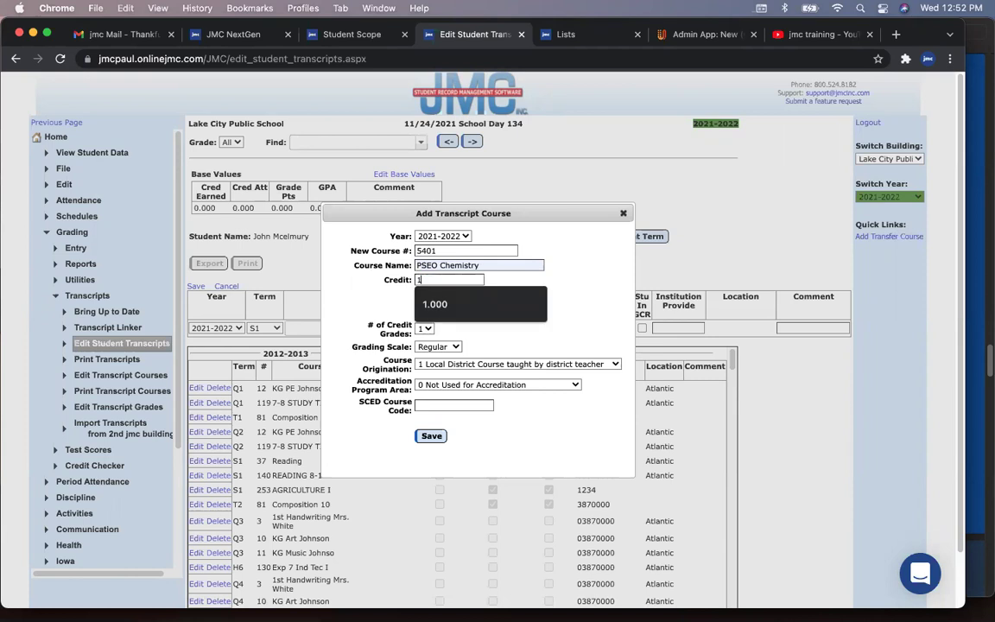
left_click(443, 302)
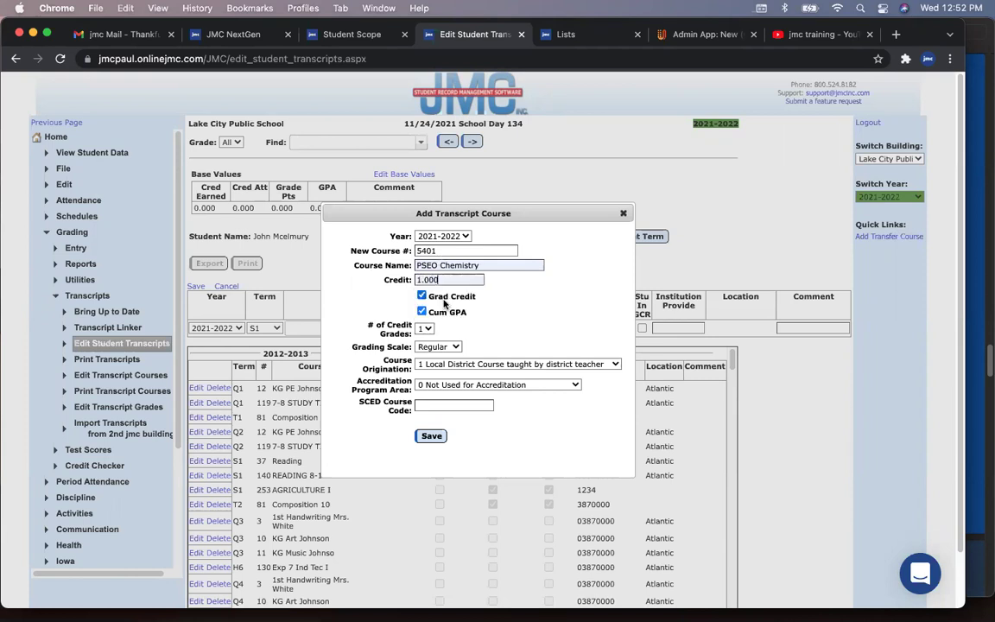
left_click(429, 436)
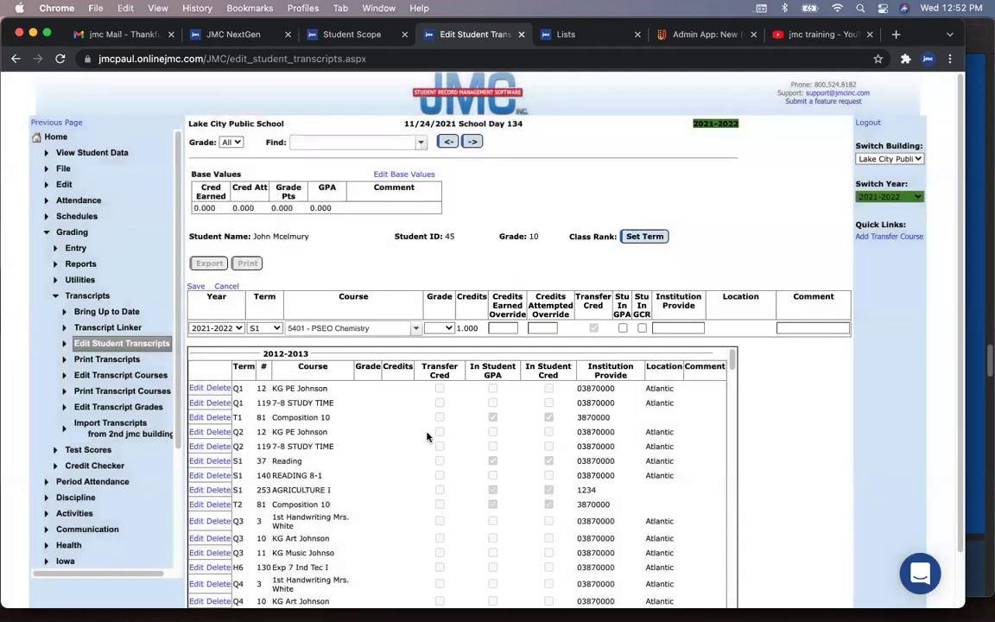
Give PSEO Chemistry a B+ grade, tick Stu In GPA and Stu In GCR, and save
left_click(447, 328)
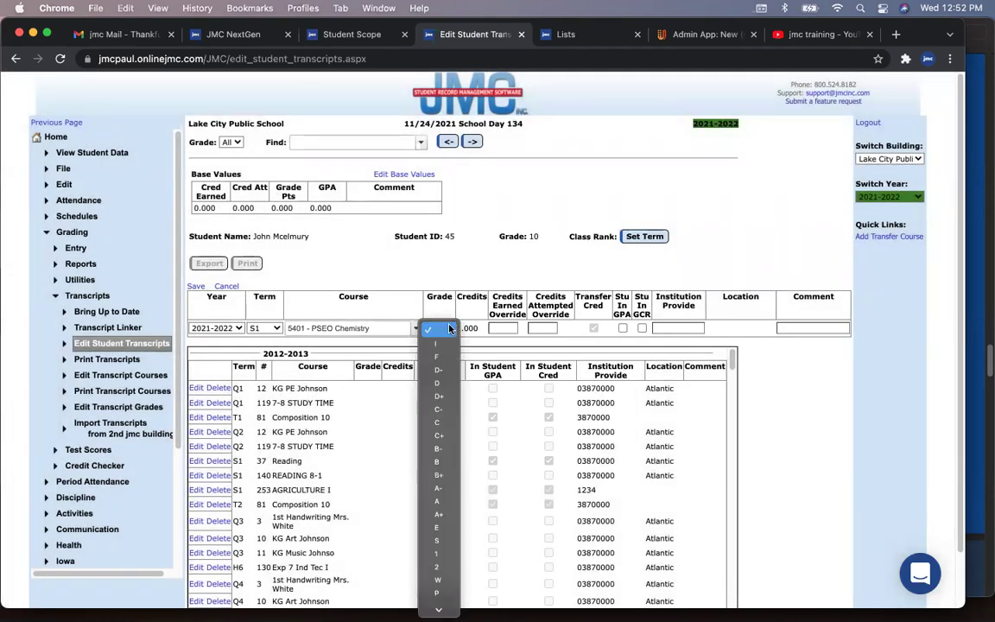
left_click(439, 485)
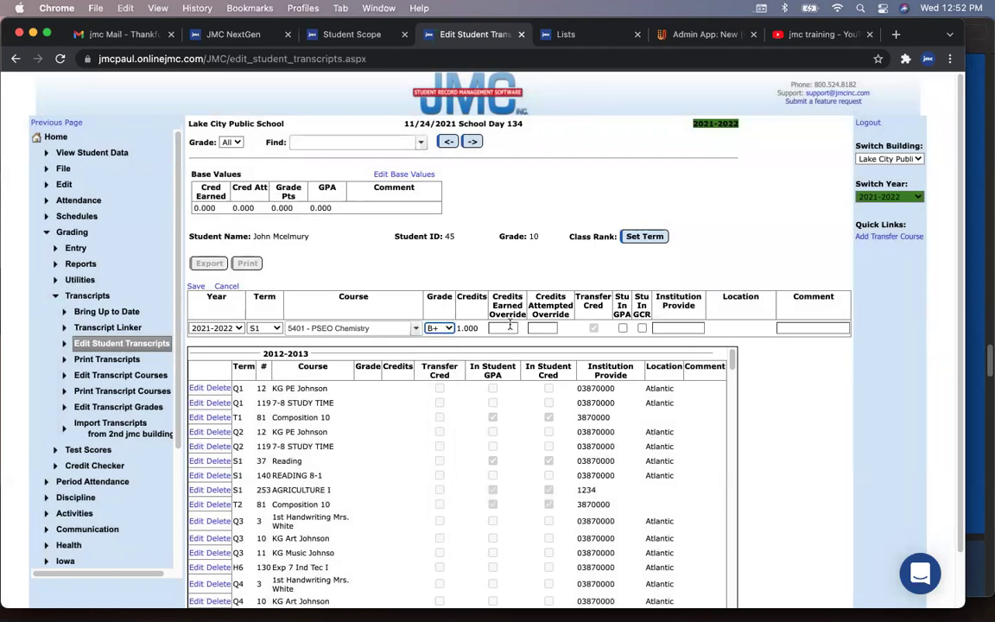
left_click(622, 328)
left_click(641, 328)
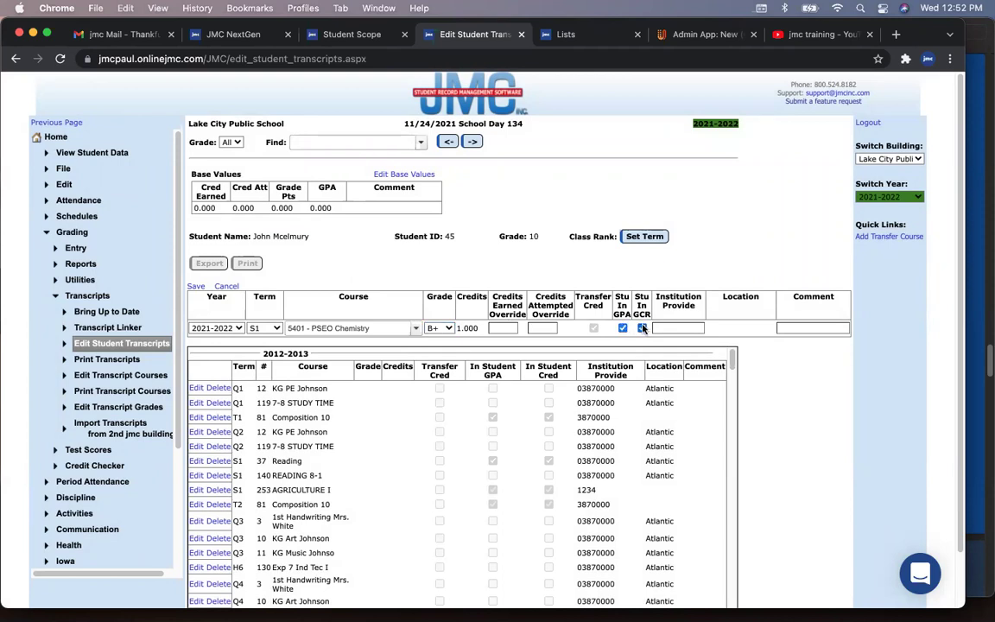
left_click(197, 287)
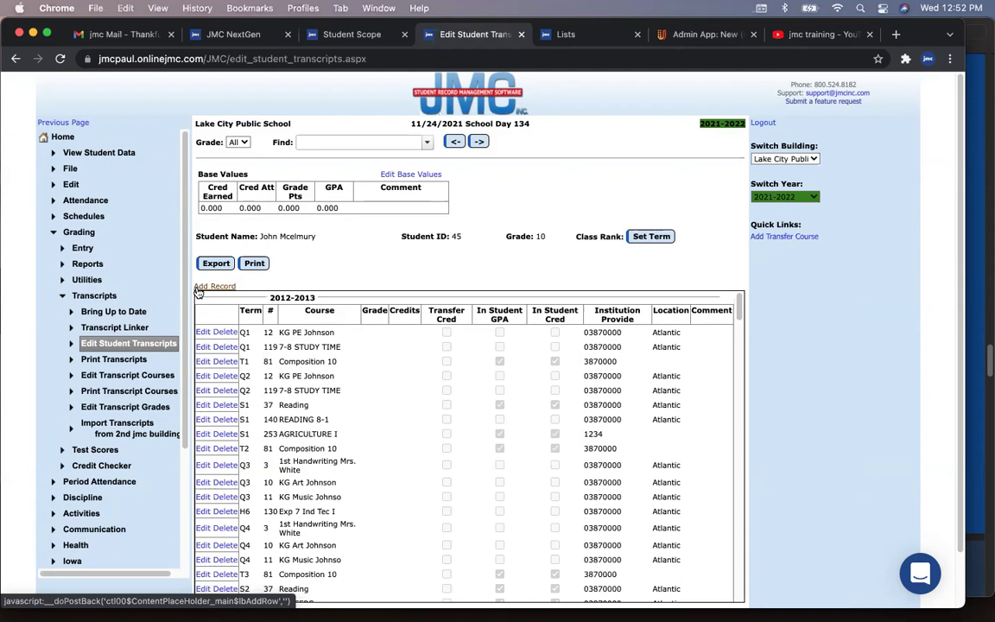
Open the Admin Dashboard from Home > File, filter it to grade 10, keeping term Hex 6
left_click(69, 141)
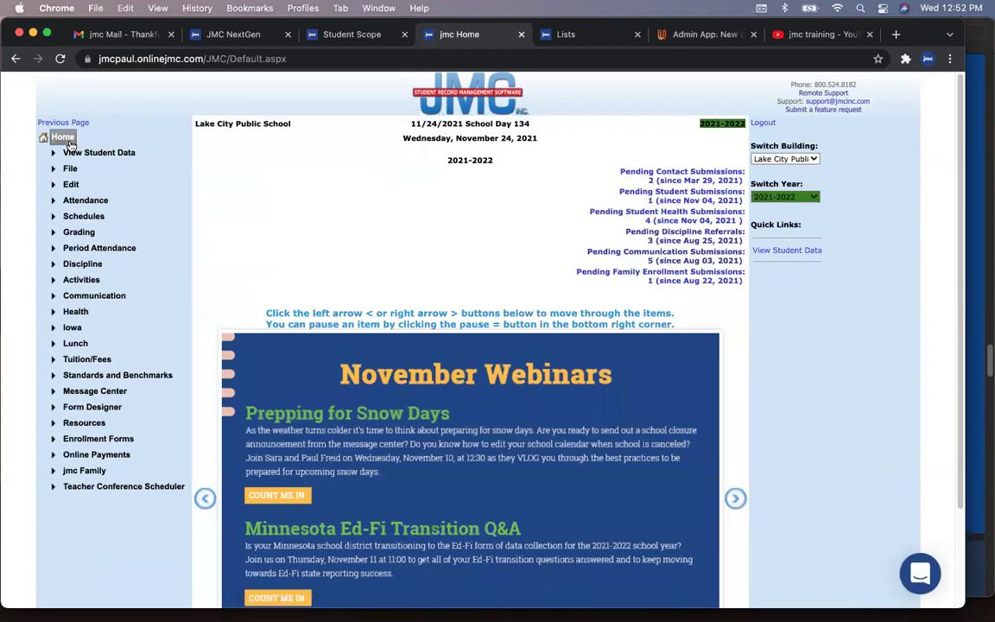
left_click(68, 168)
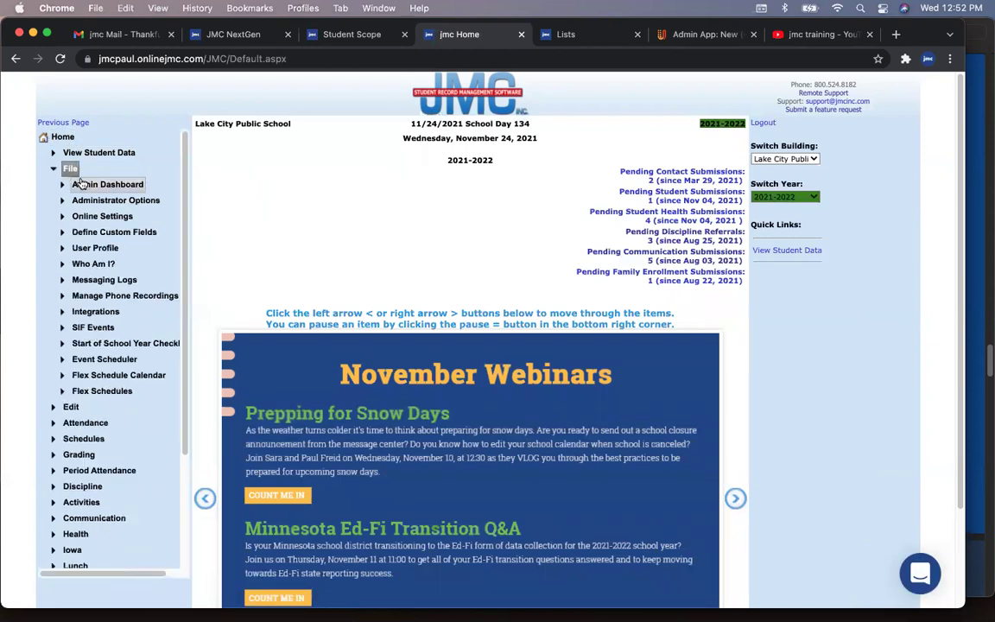
left_click(82, 184)
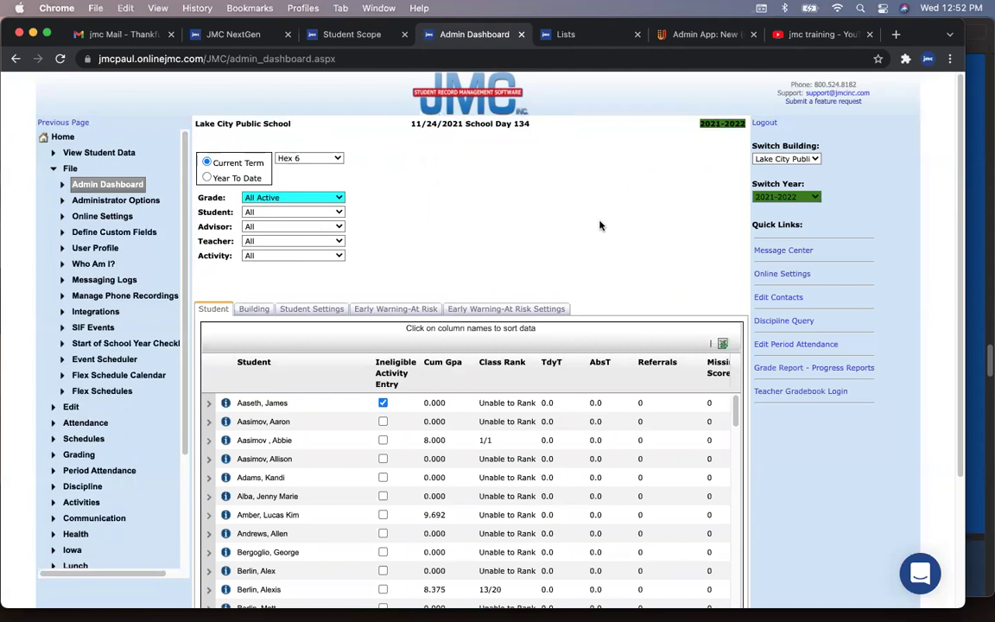
left_click(337, 199)
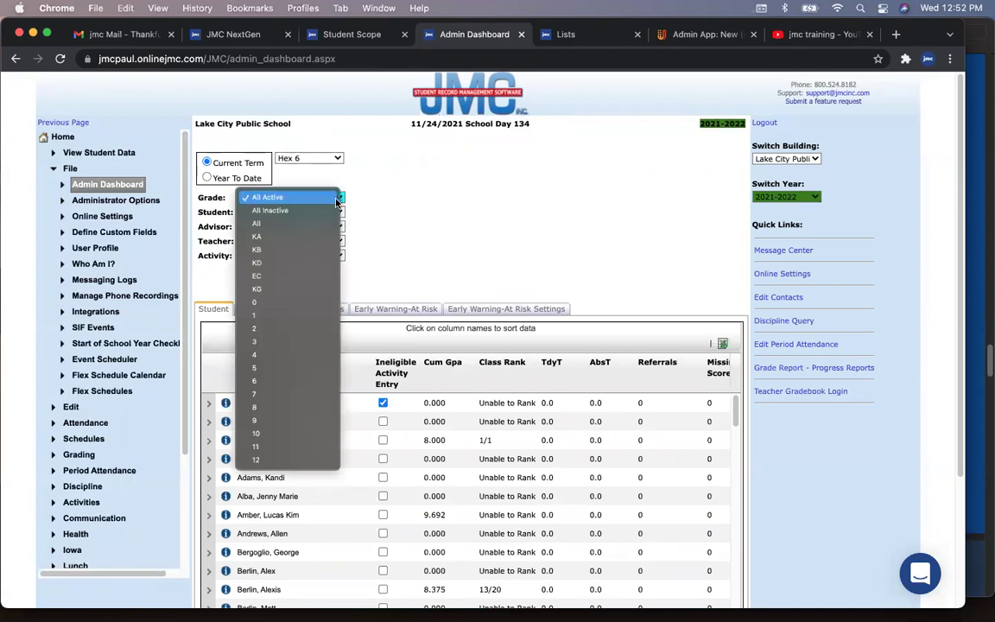
left_click(300, 433)
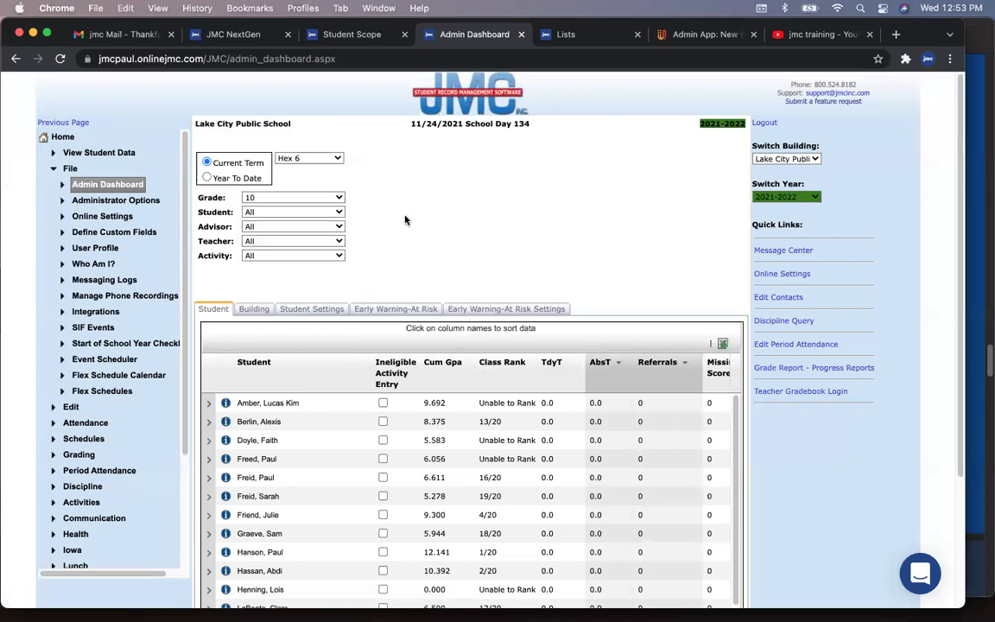
left_click(327, 158)
left_click(327, 158)
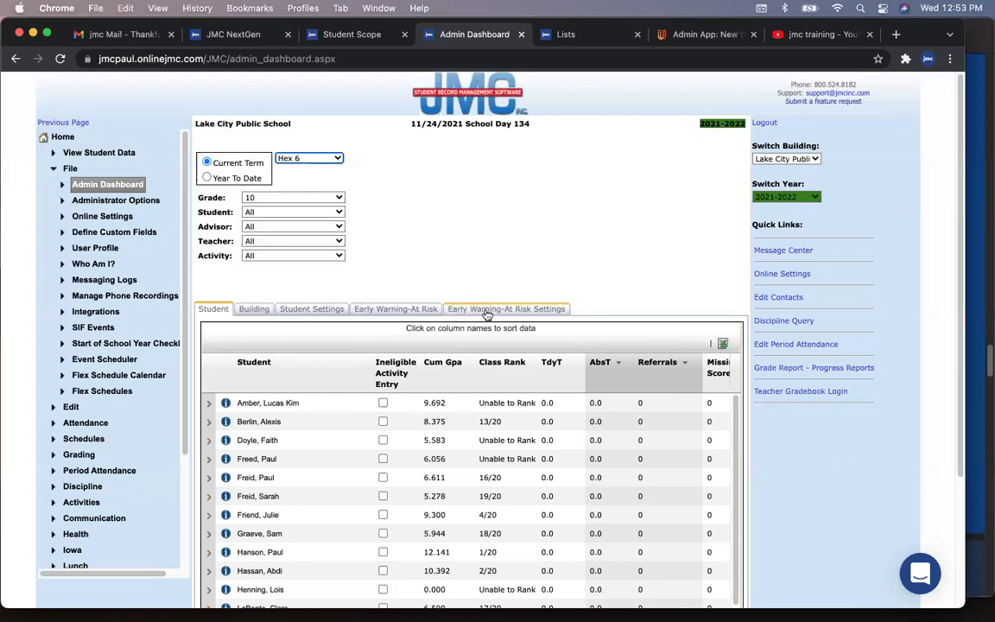
Glance at the Early Warning-At Risk settings, return to the student list, then open View Student Data
left_click(492, 310)
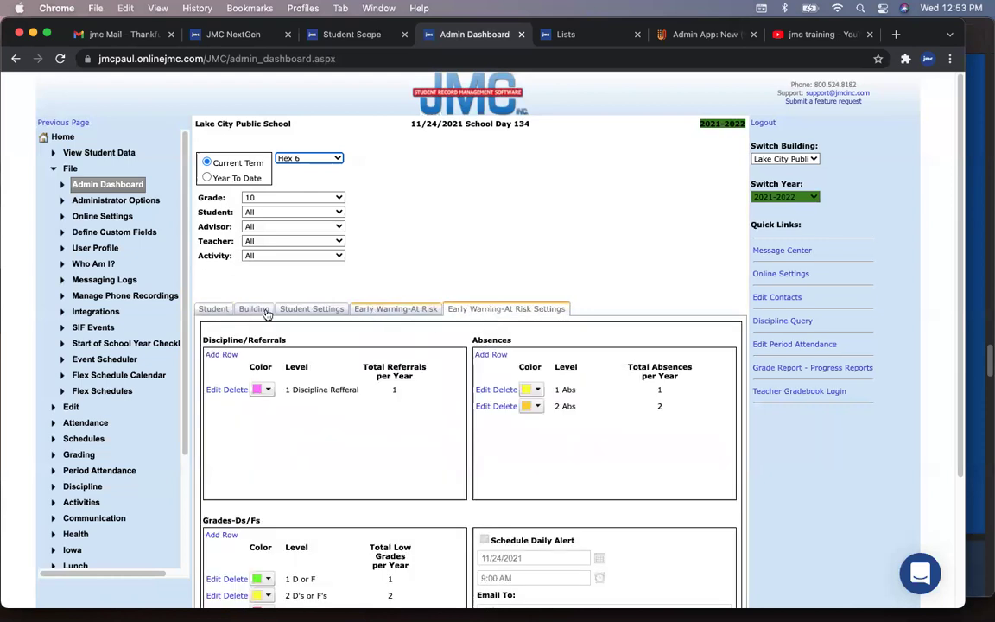
left_click(215, 311)
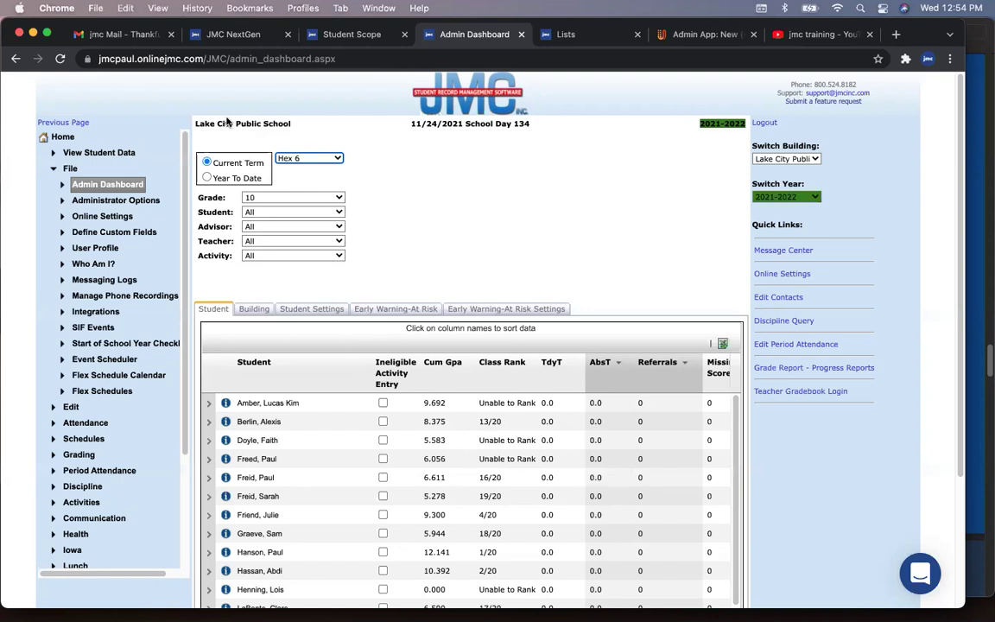
left_click(120, 152)
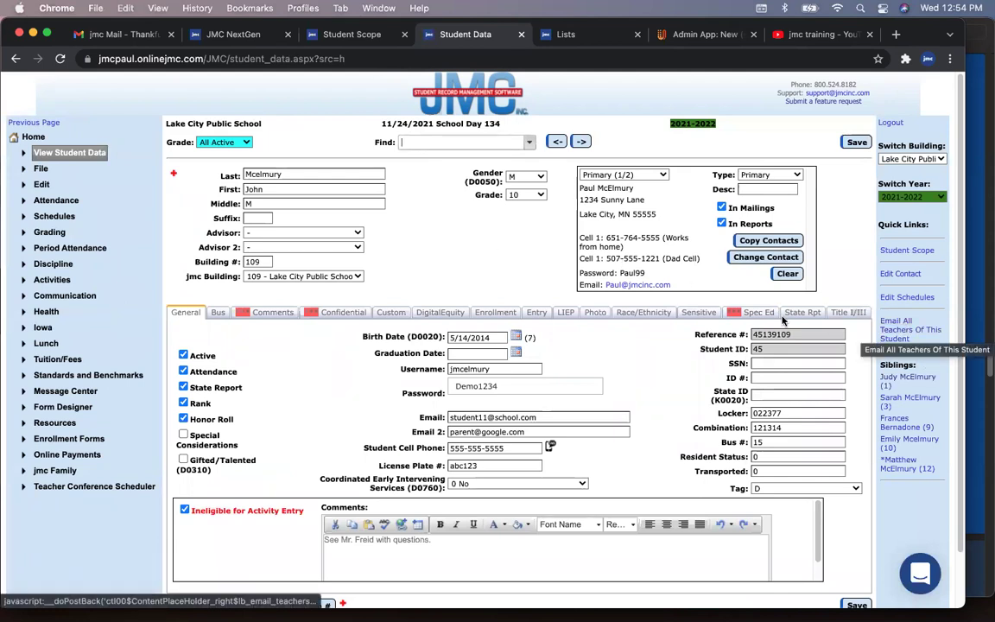
Start an email to all of the current student's teachers, then close the form
left_click(889, 336)
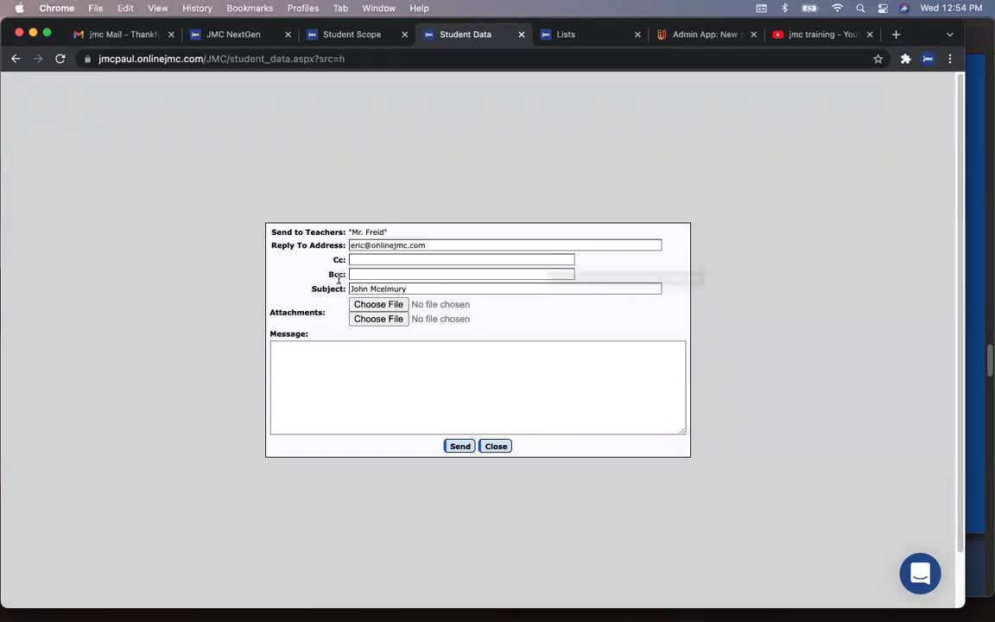
left_click(422, 289)
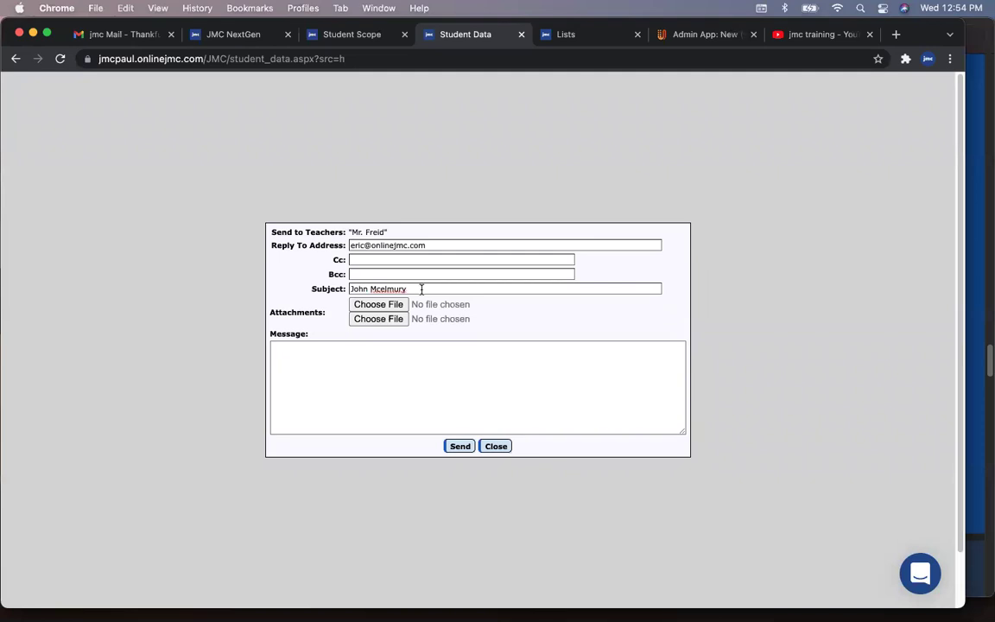
left_click(499, 449)
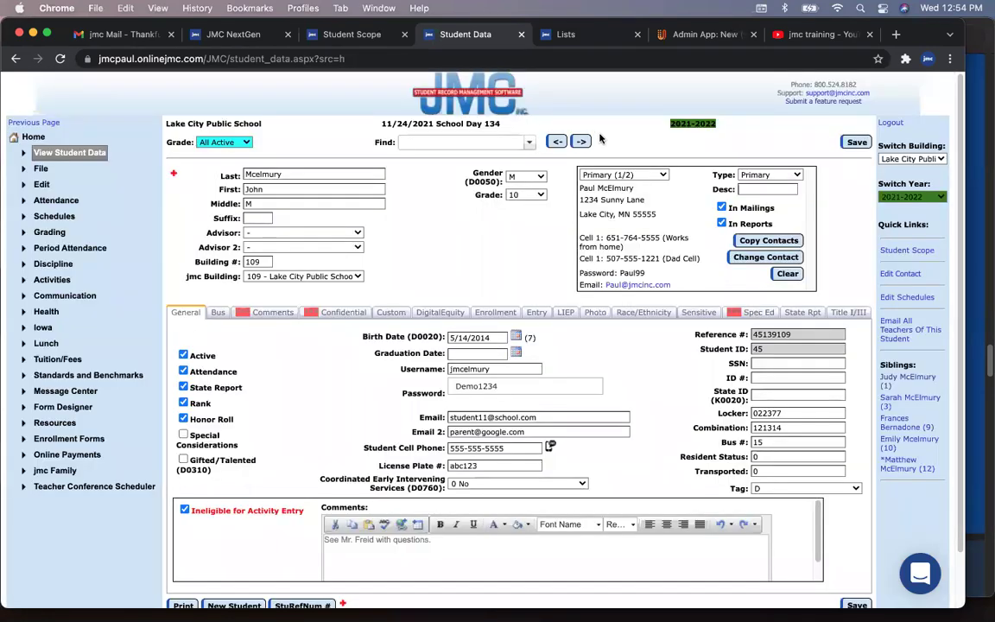
On the next student, draft a teachers' email with subject 'Sick Today' and close it unsent
left_click(580, 143)
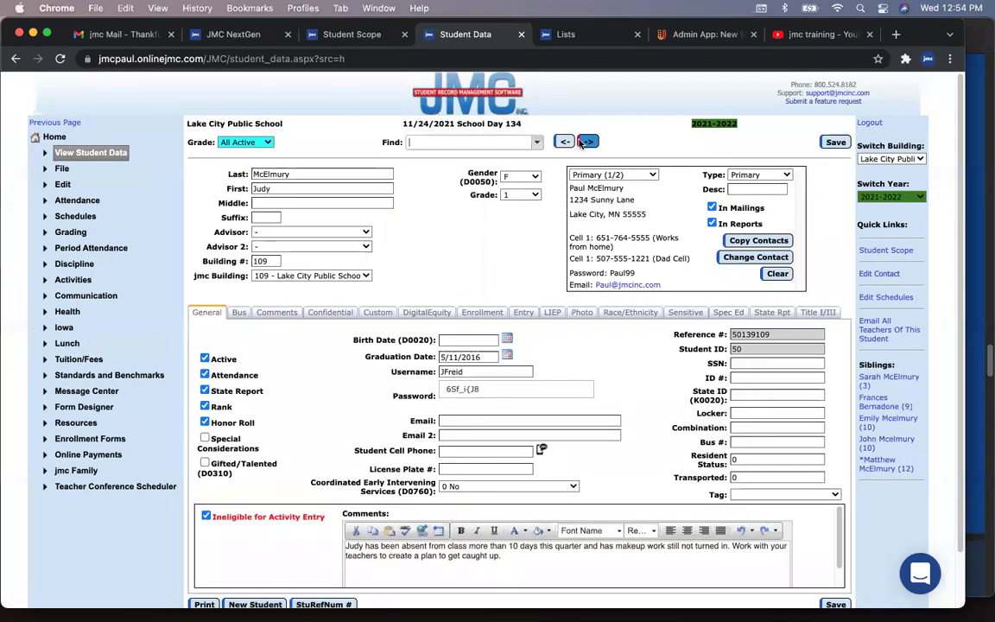
left_click(871, 330)
left_click(479, 287)
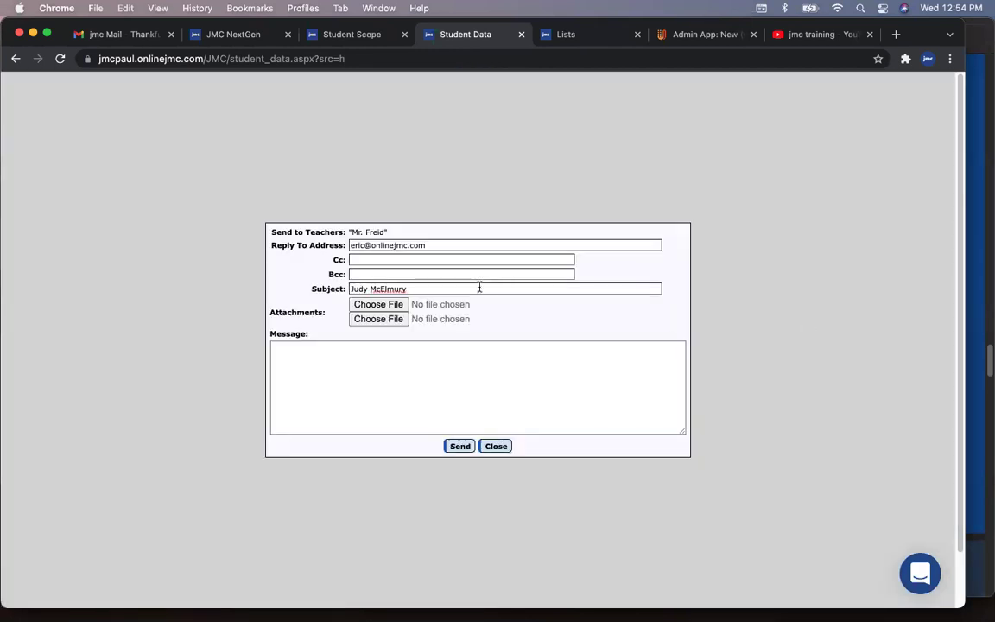
type("Sick Today")
left_click(333, 377)
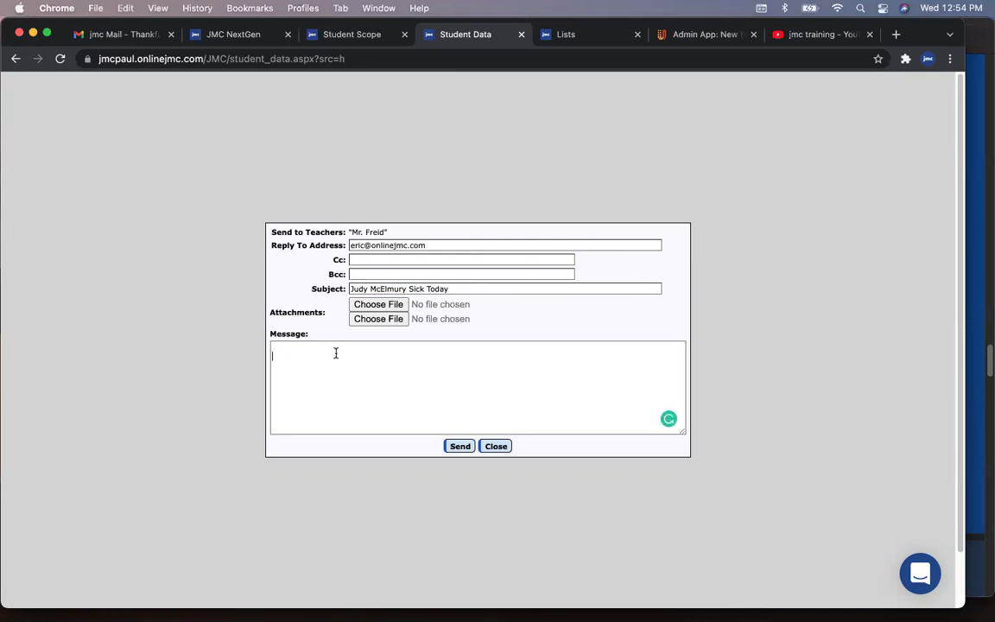
left_click(497, 447)
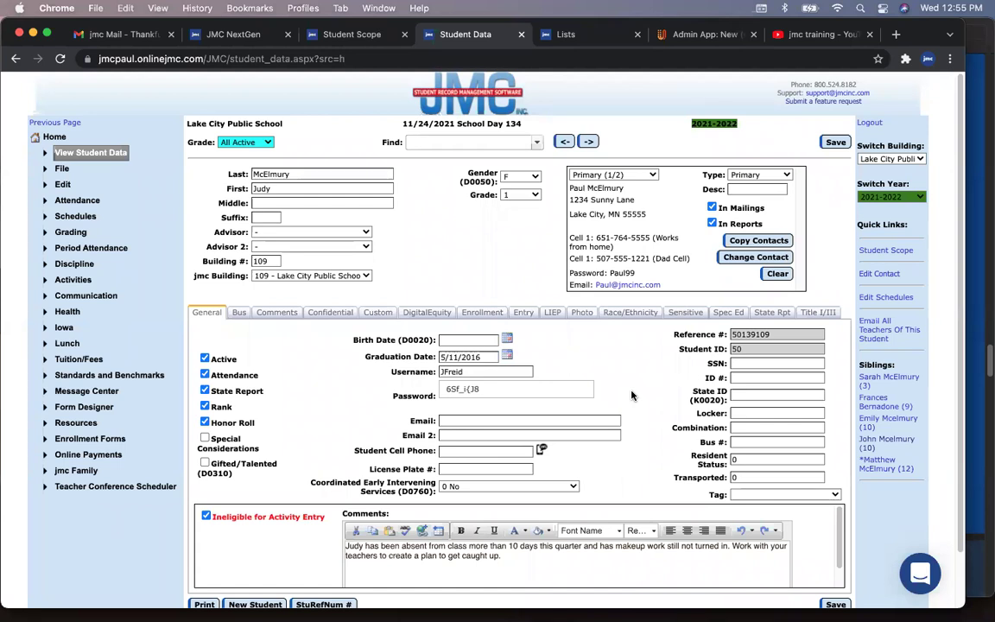
Bring the slide deck forward, present it via View > Enter Full Screen, and advance slides
left_click(975, 242)
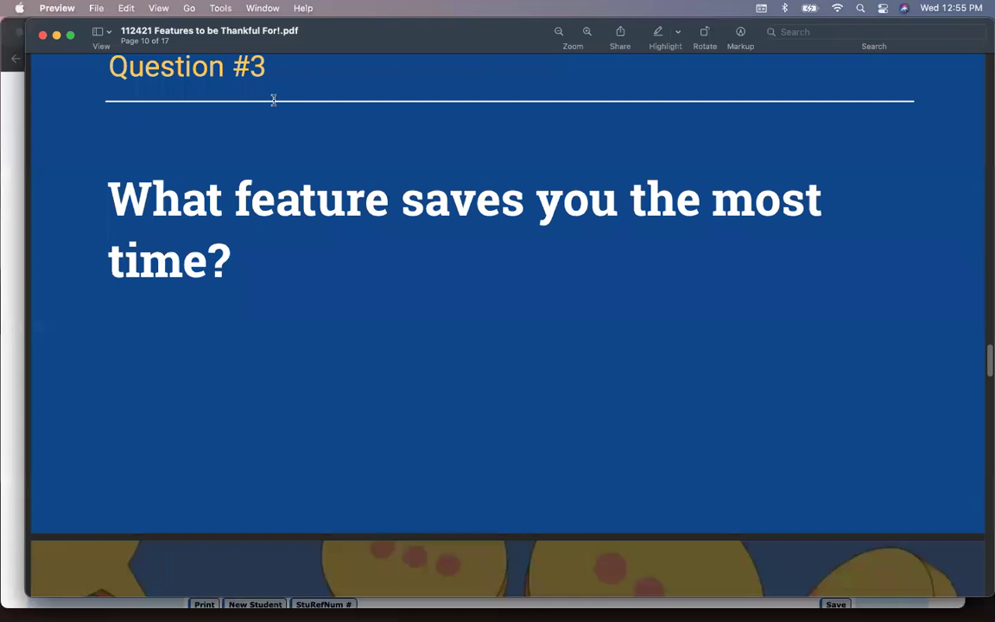
left_click(159, 8)
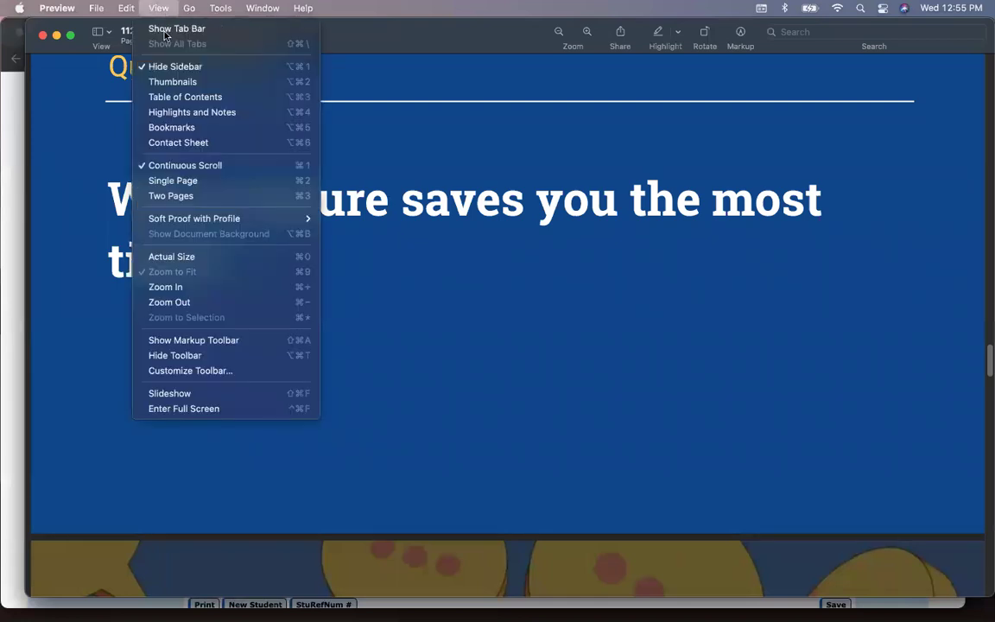
left_click(274, 406)
key("Down")
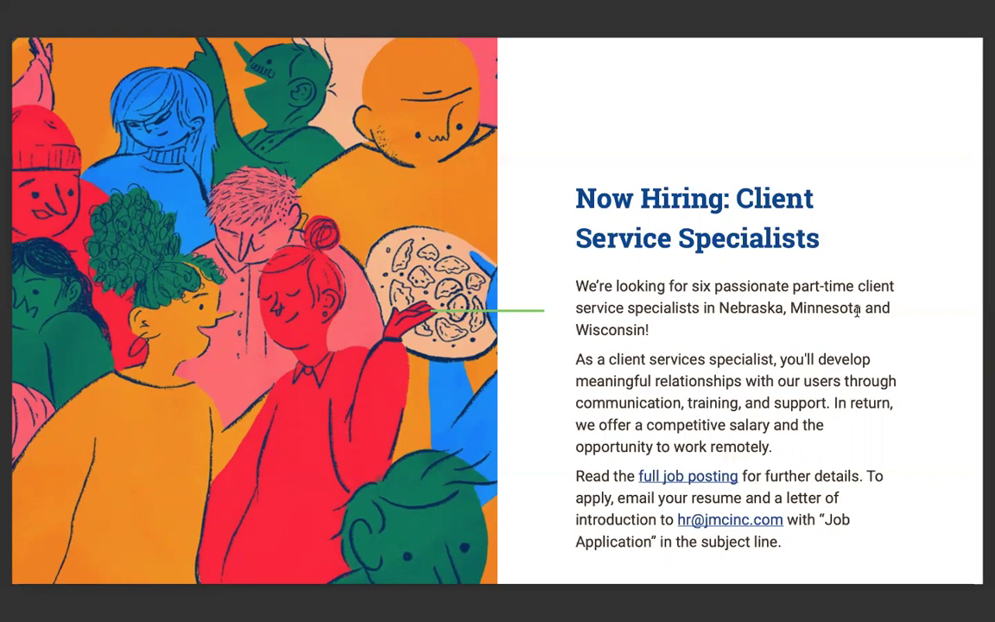
Advance the full-screen deck one slide toward the 'Be social with us!' slide
key("Right")
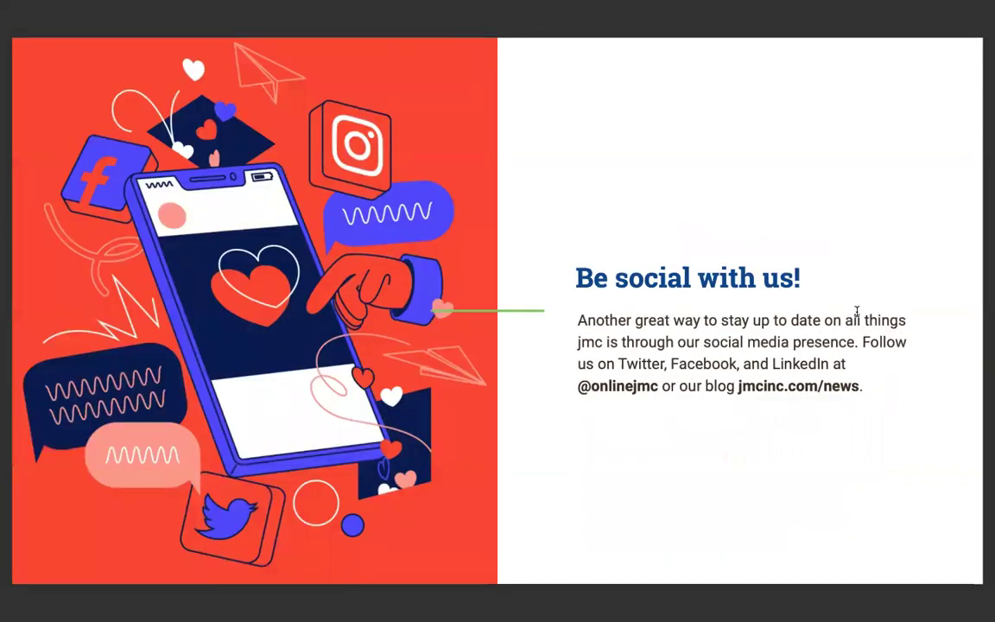